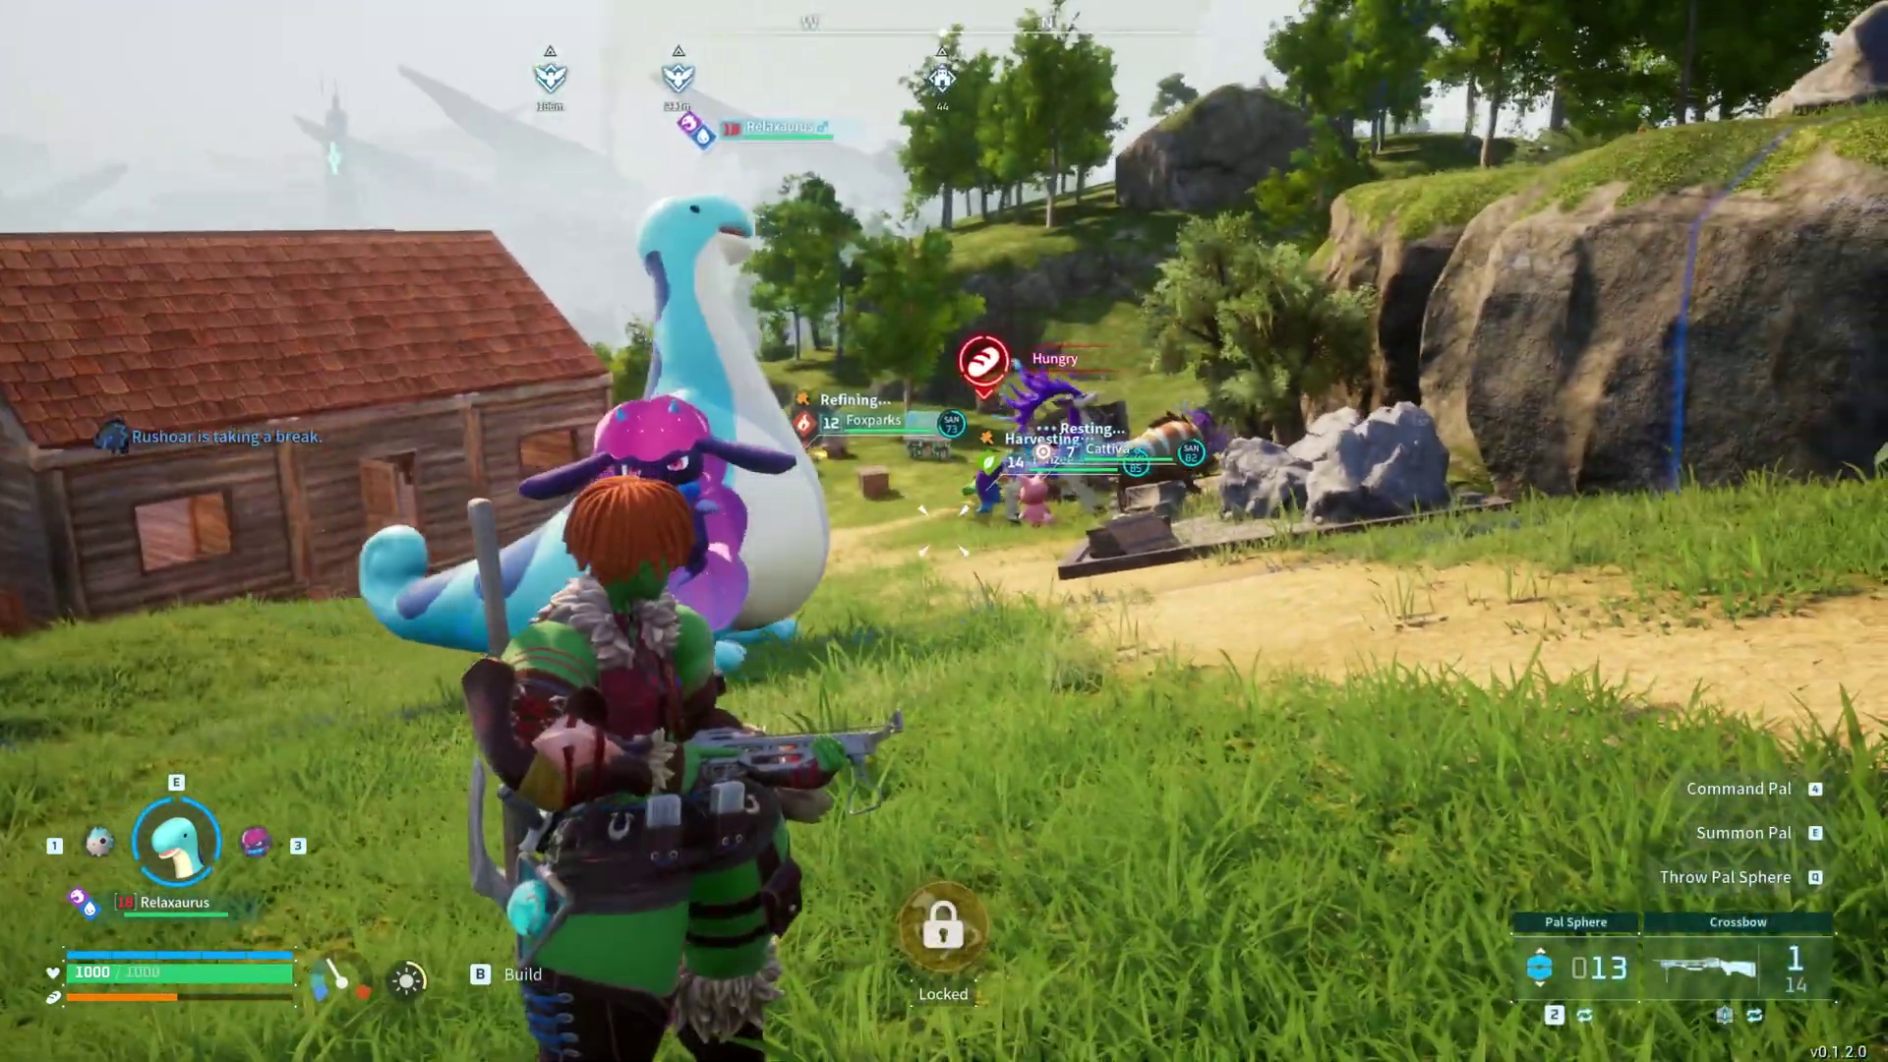
# Step: Run across the grassy slope and shoot a Chikipi with a crossbow bolt
pyautogui.press('w')
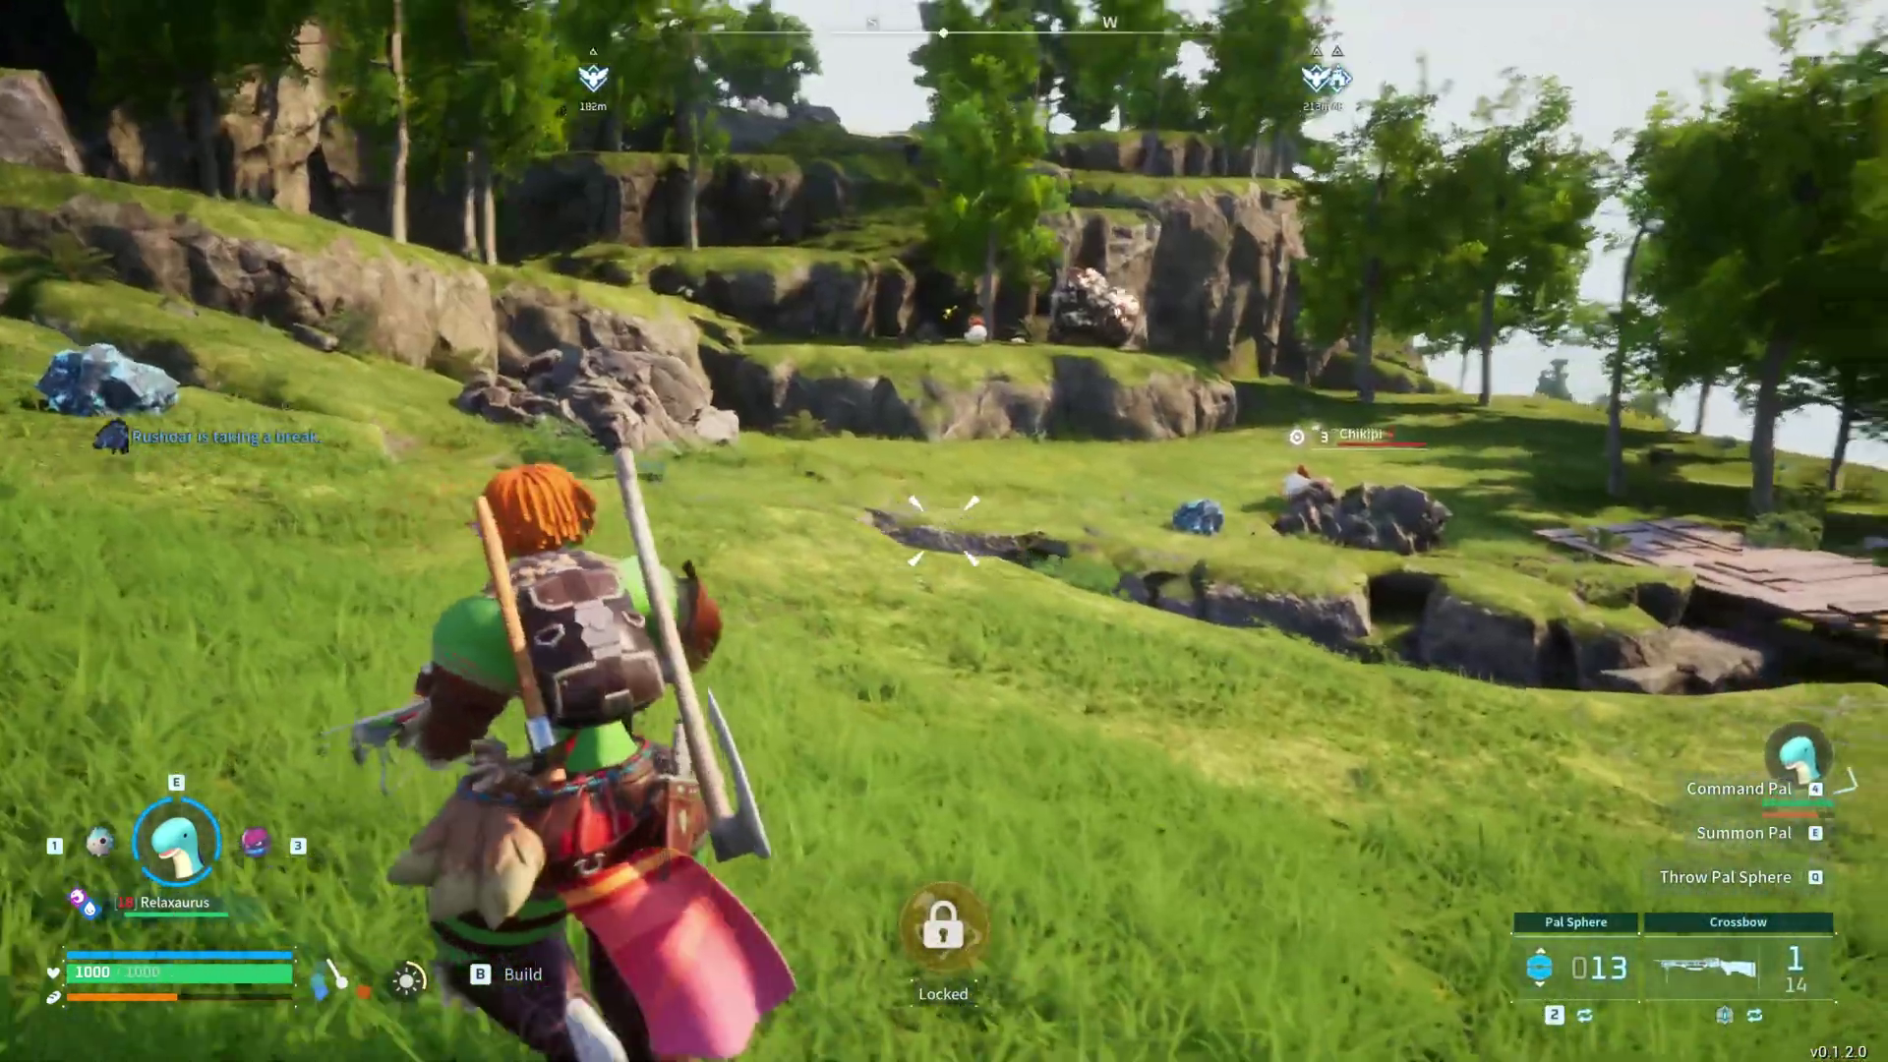
pyautogui.rightClick(944, 531)
pyautogui.click(944, 530)
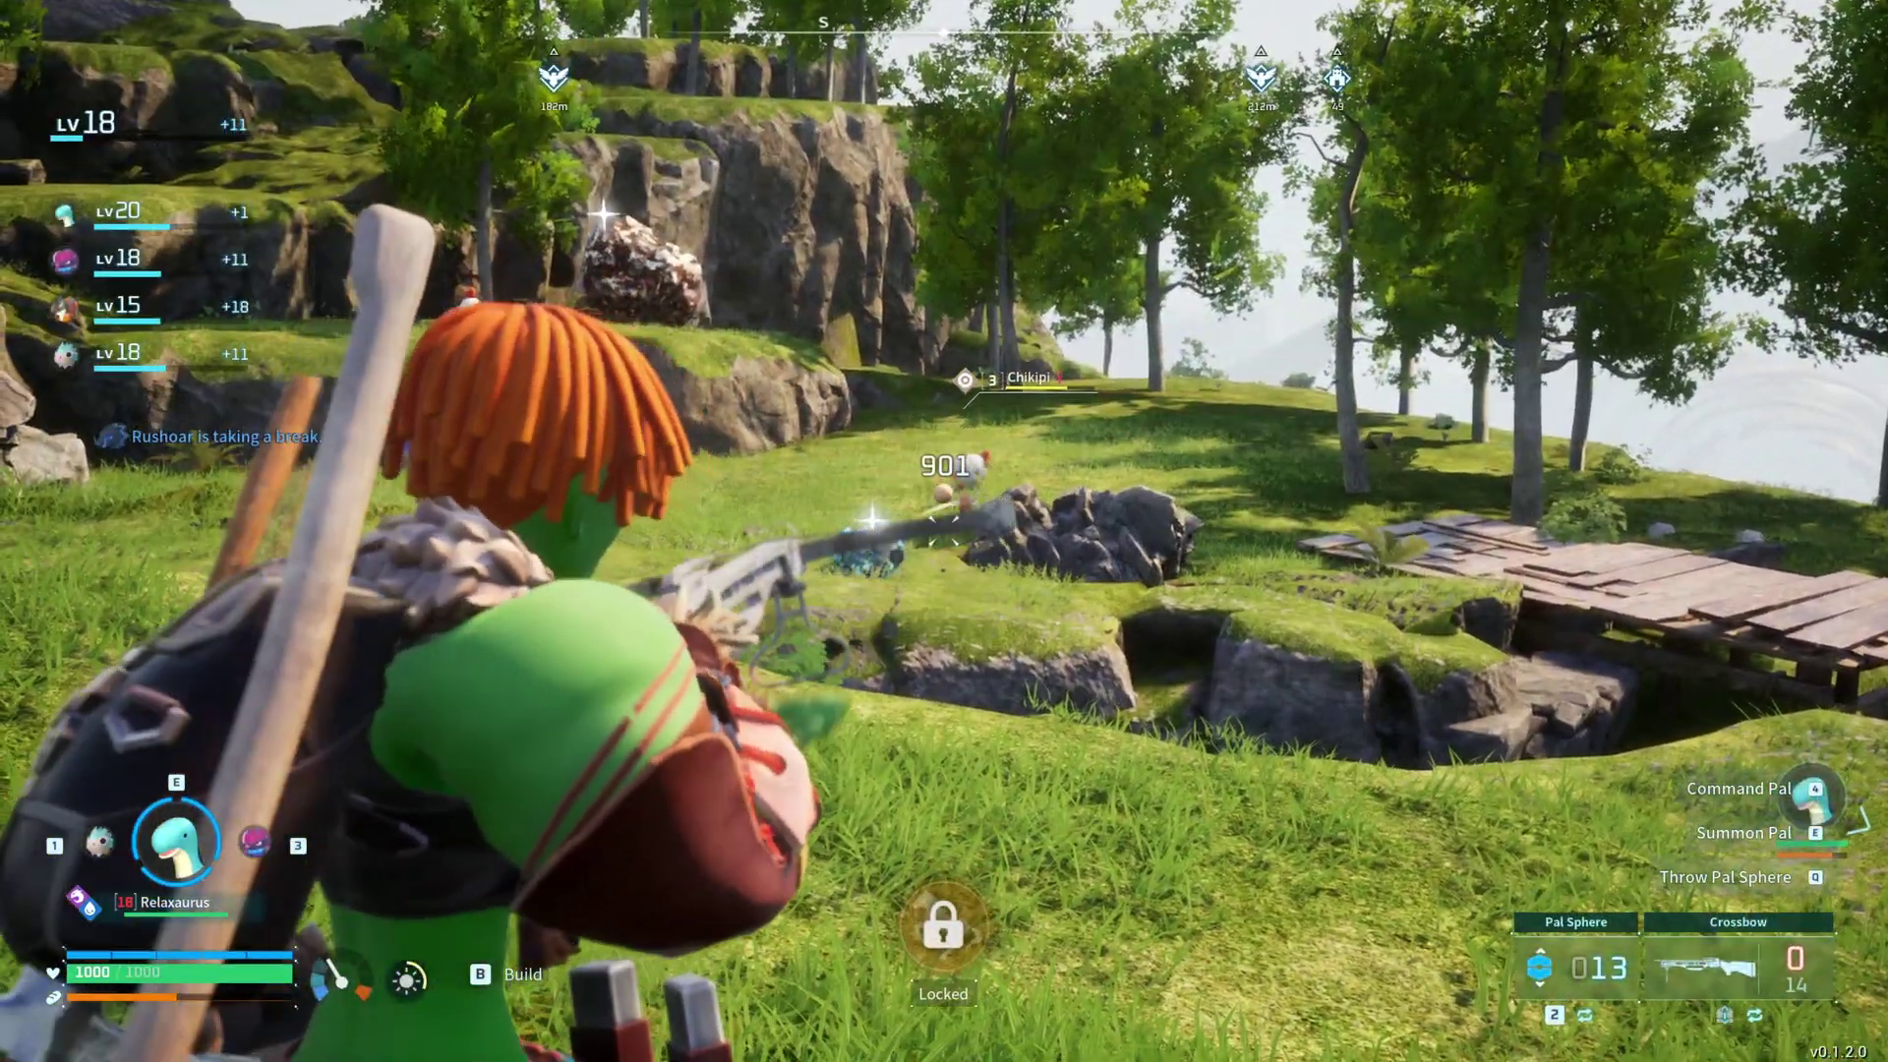
# Step: Reload, shoot the Chikipi again, then open C:\Users and the user profile folder
pyautogui.press('r')
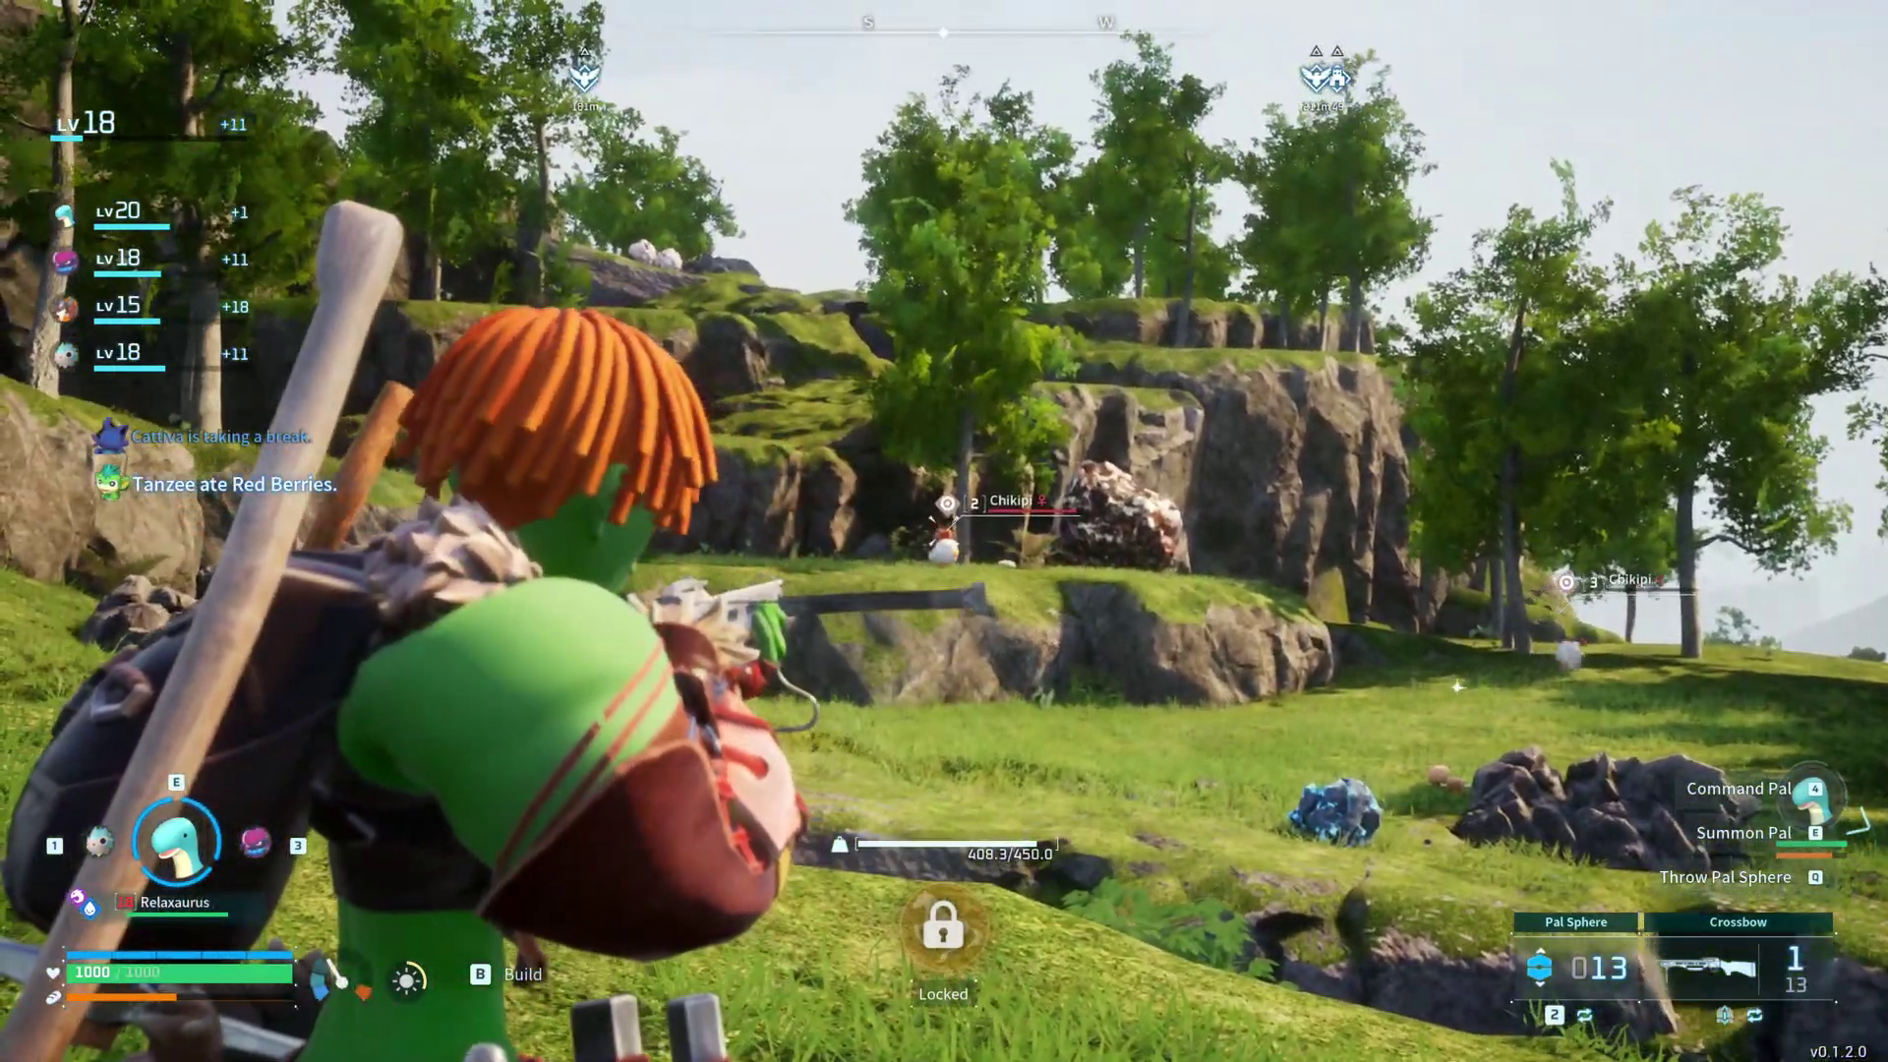
pyautogui.click(944, 531)
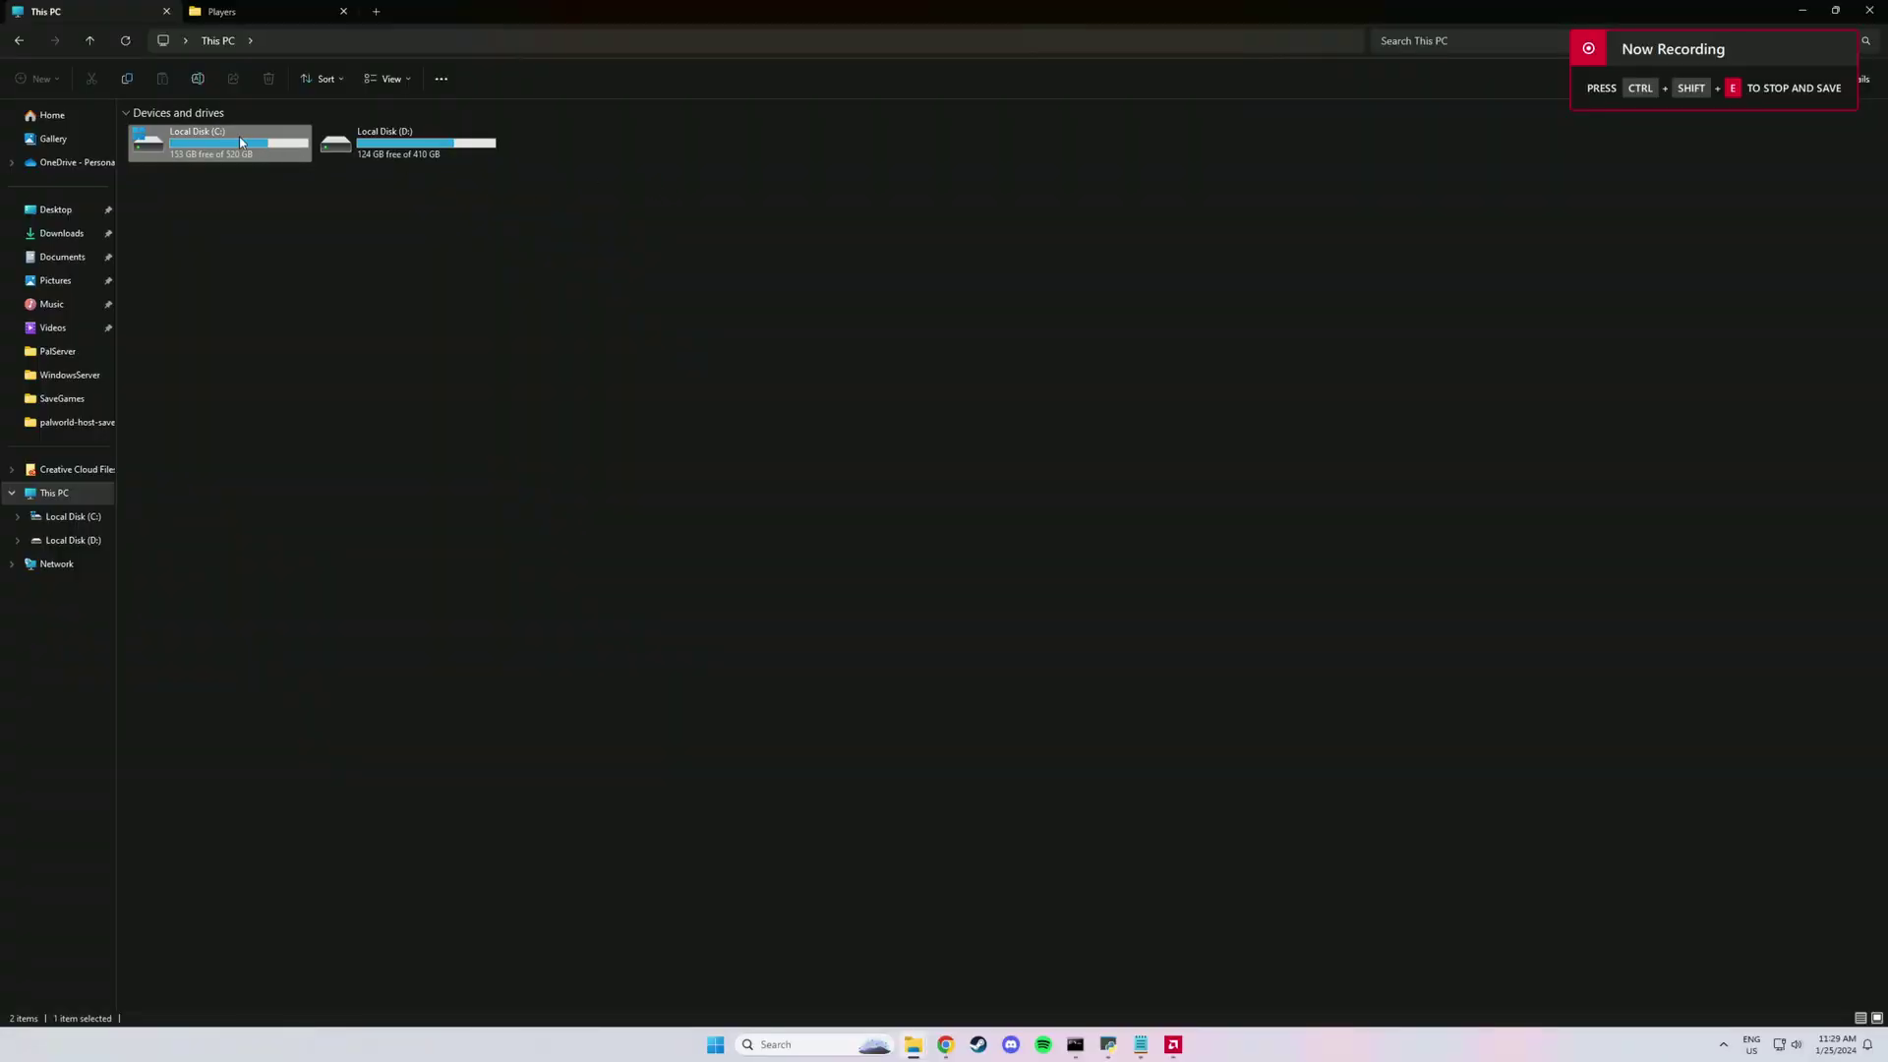
pyautogui.doubleClick(240, 143)
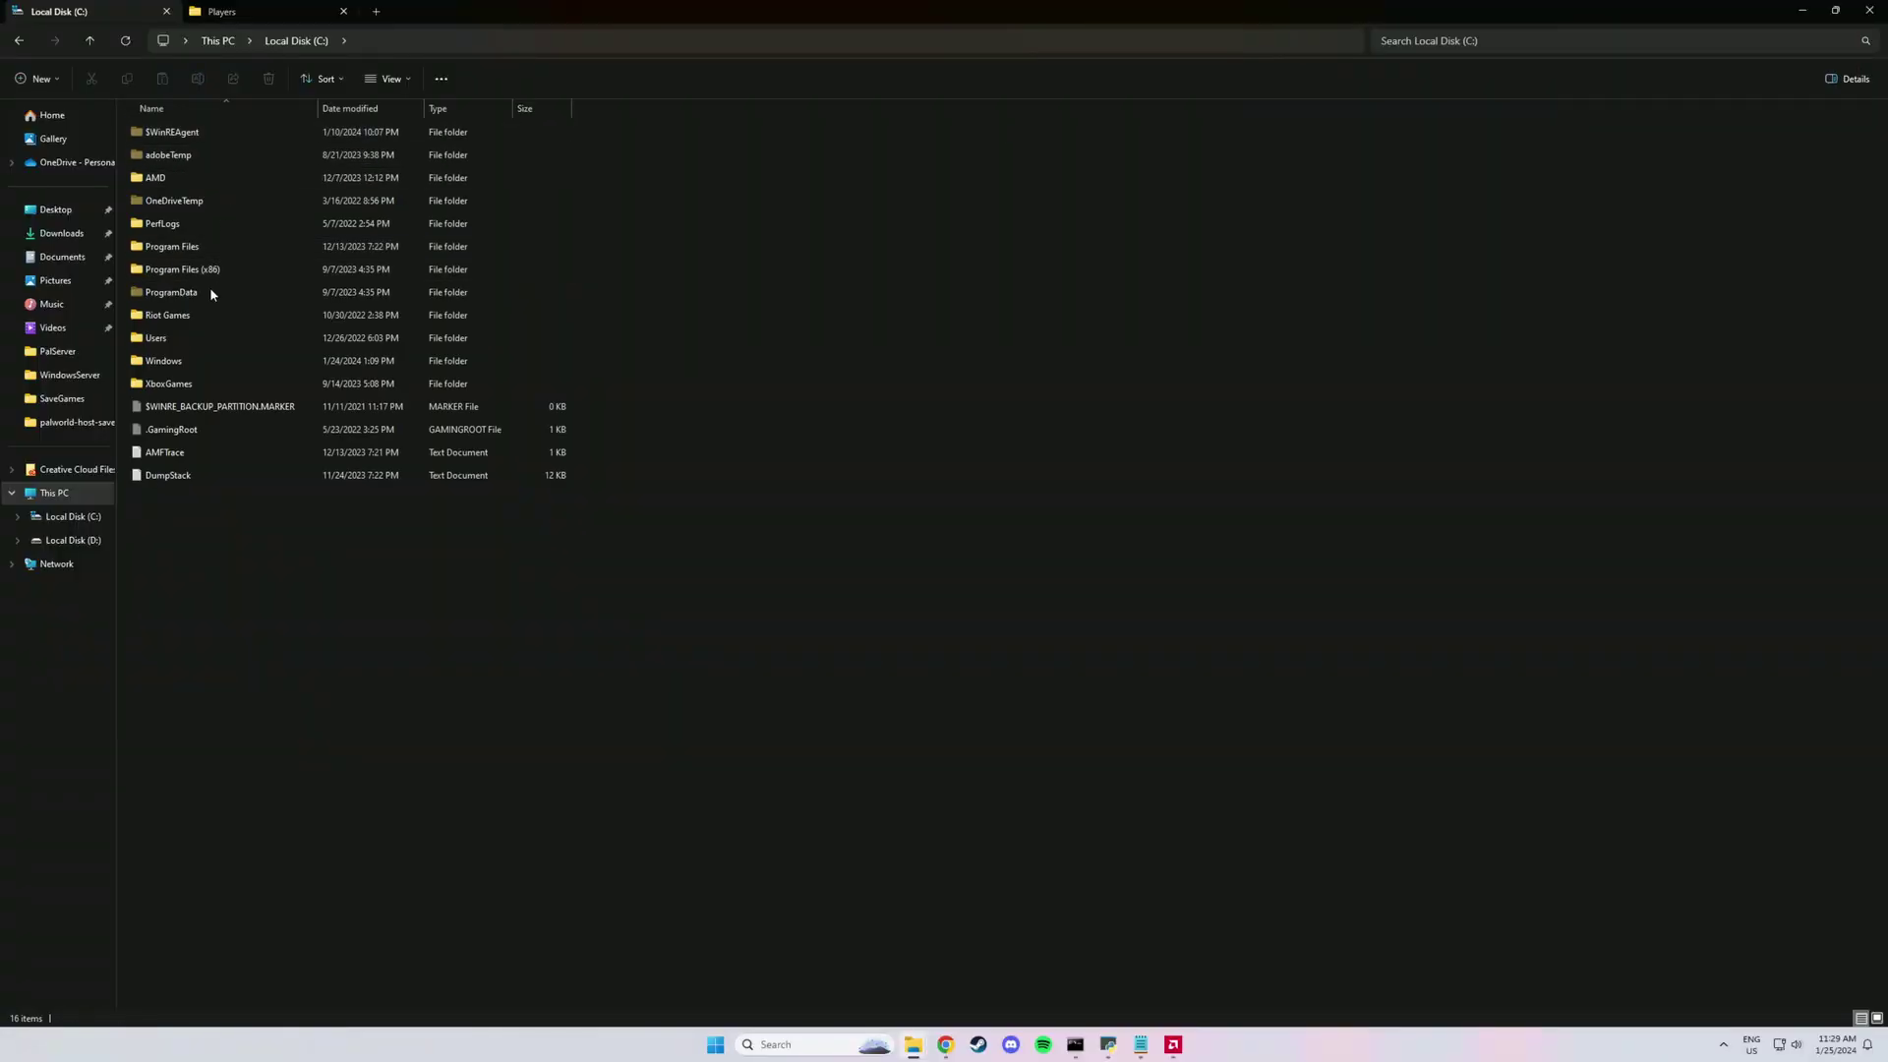
pyautogui.doubleClick(186, 346)
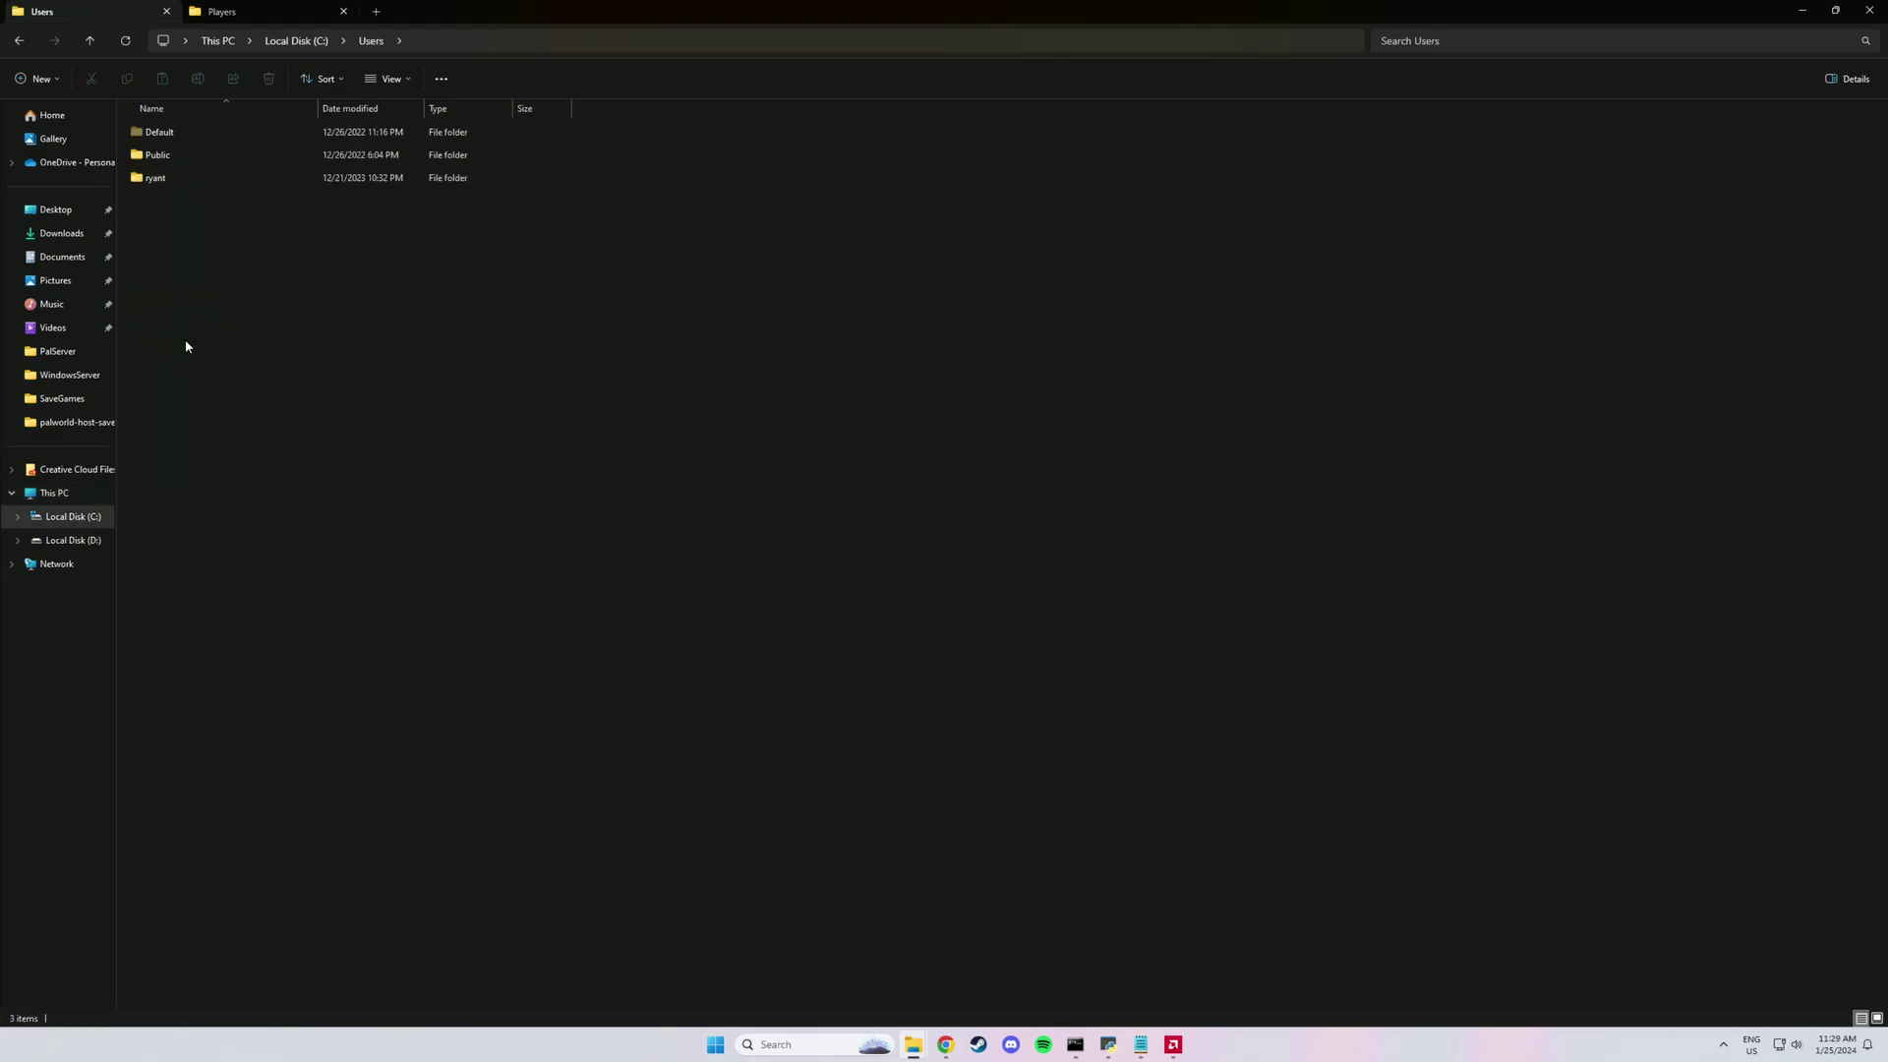
pyautogui.doubleClick(159, 177)
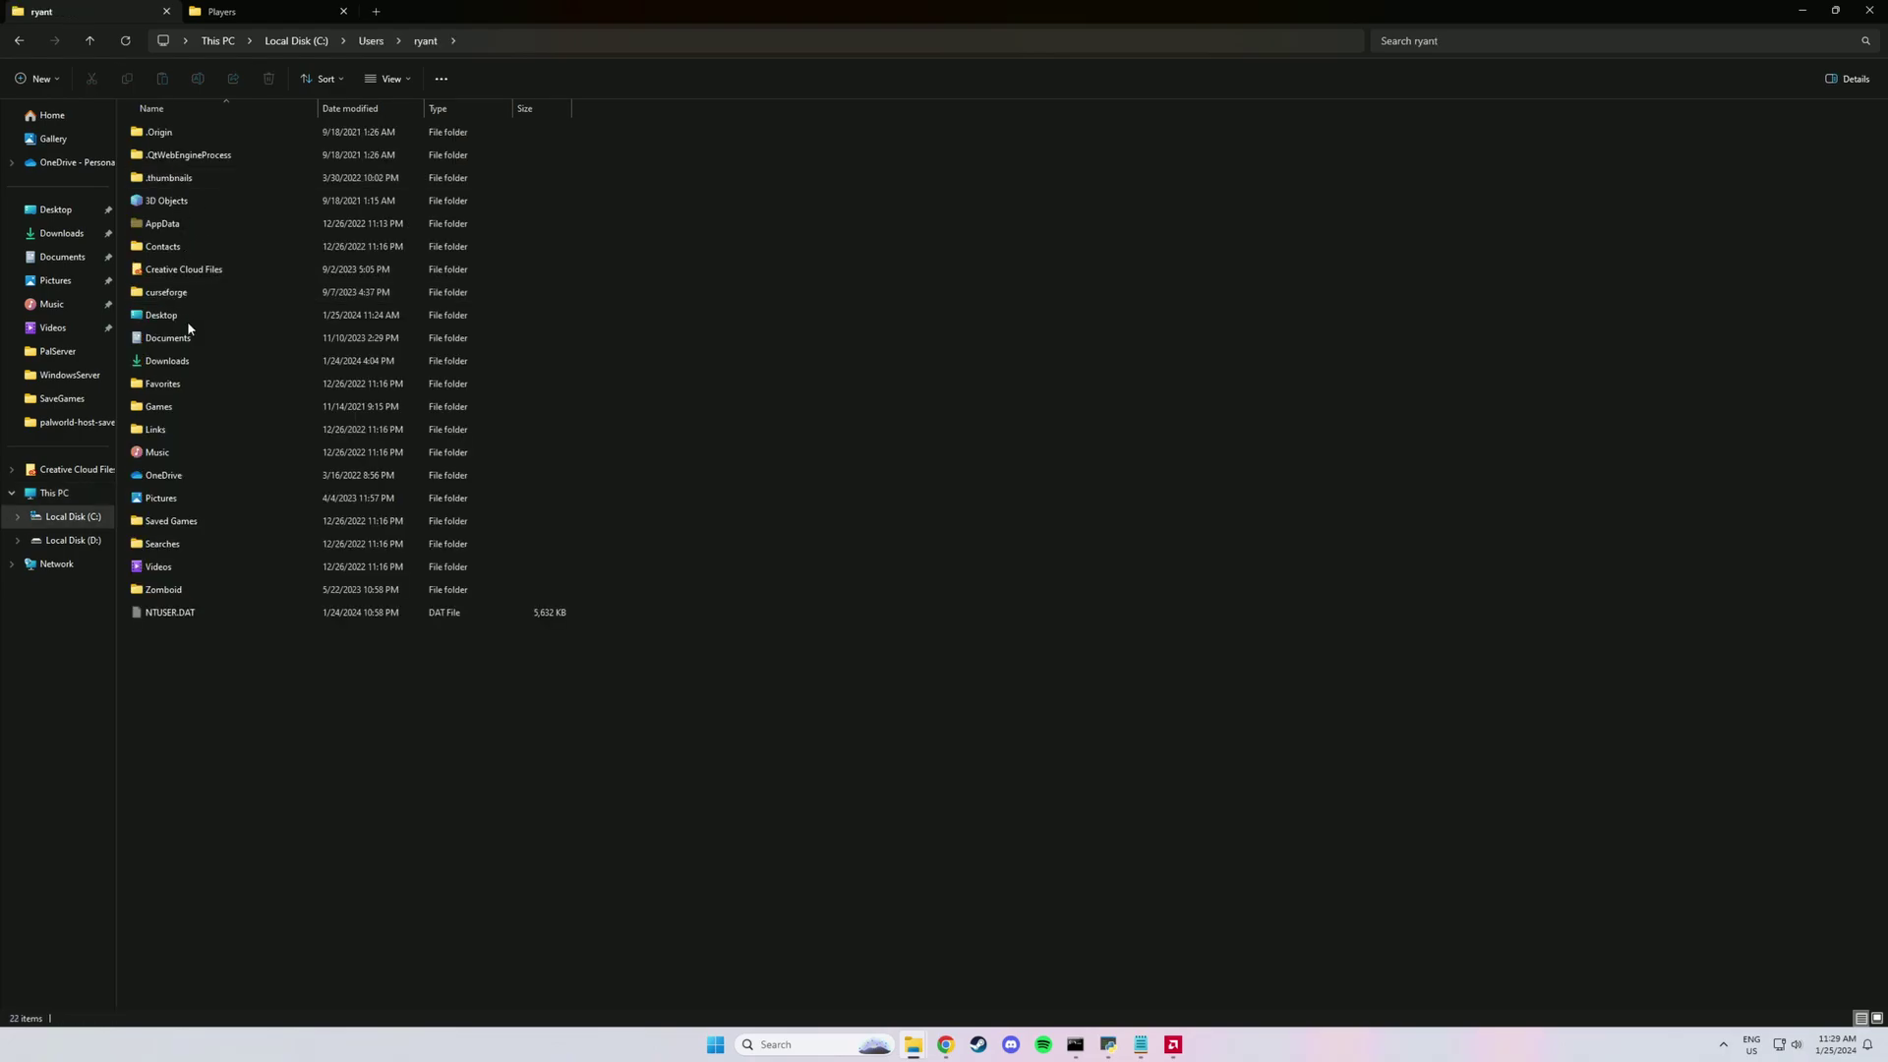
# Step: Turn on Hidden items from the View > Show menu
pyautogui.click(389, 78)
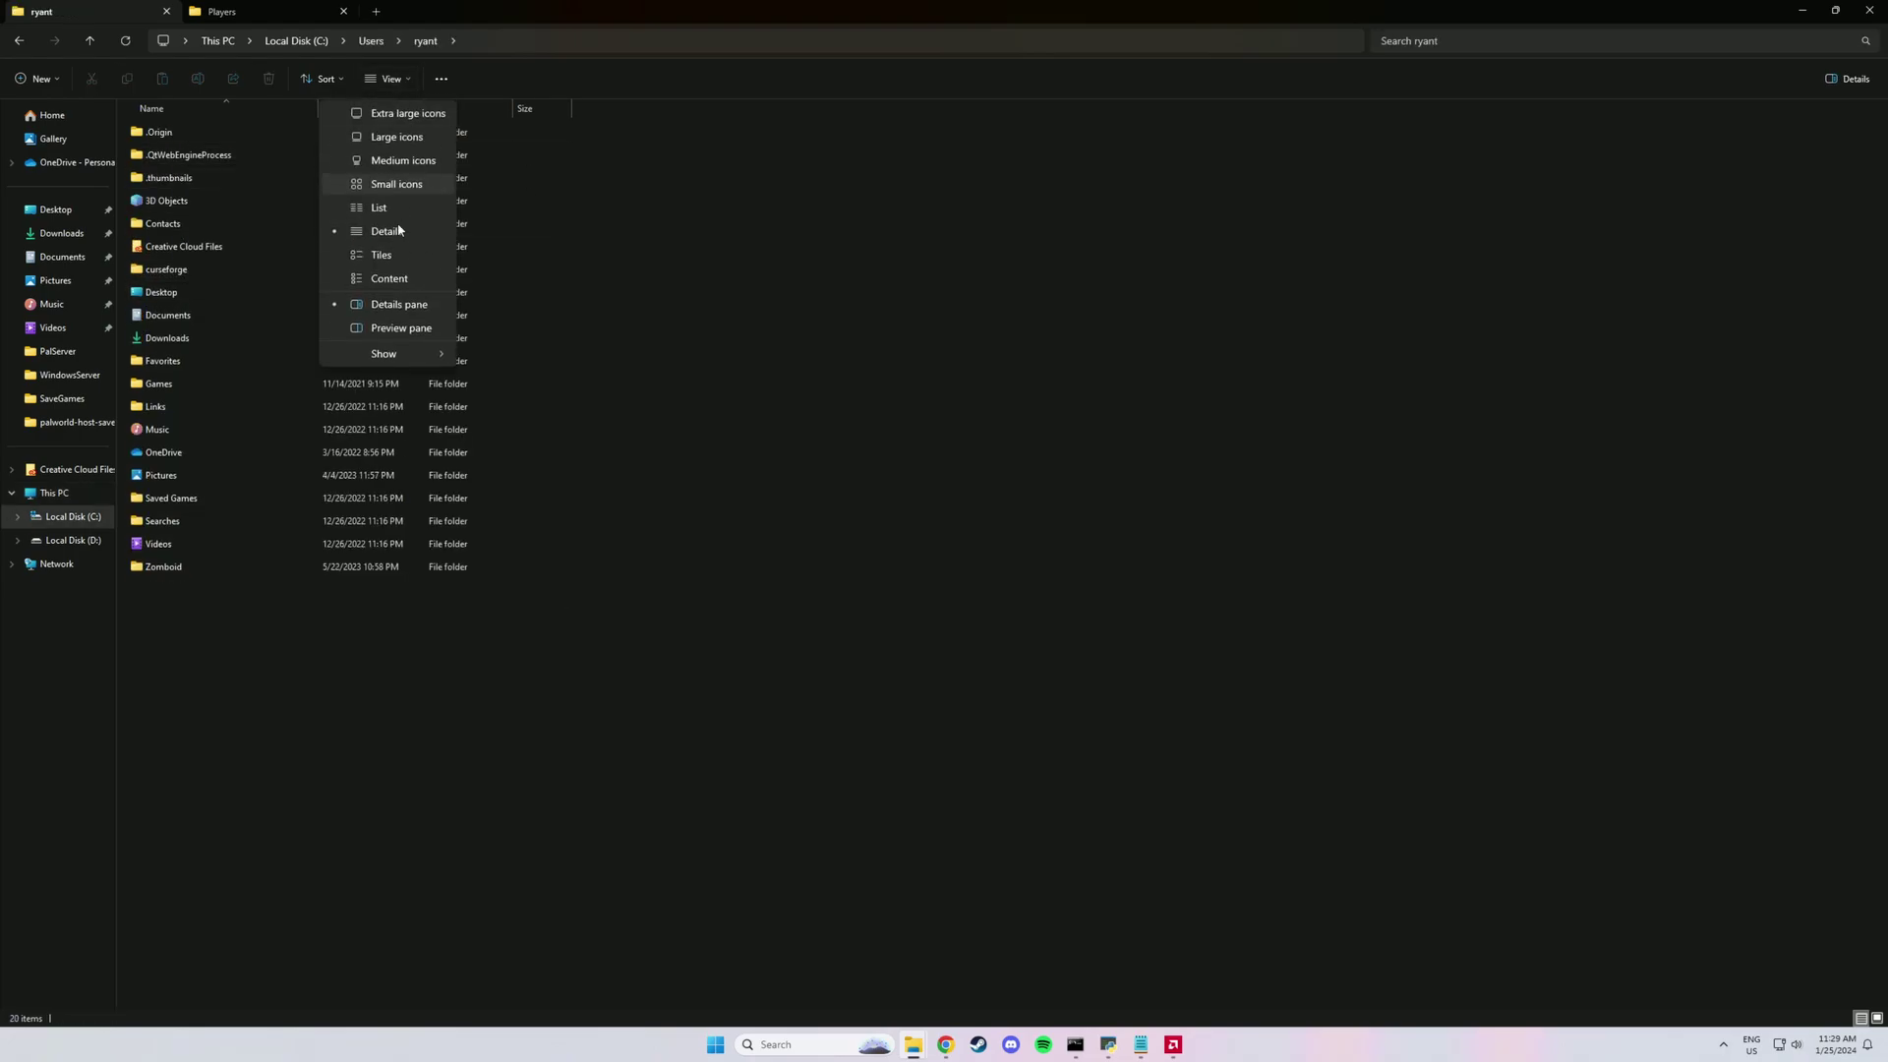
pyautogui.moveTo(393, 356)
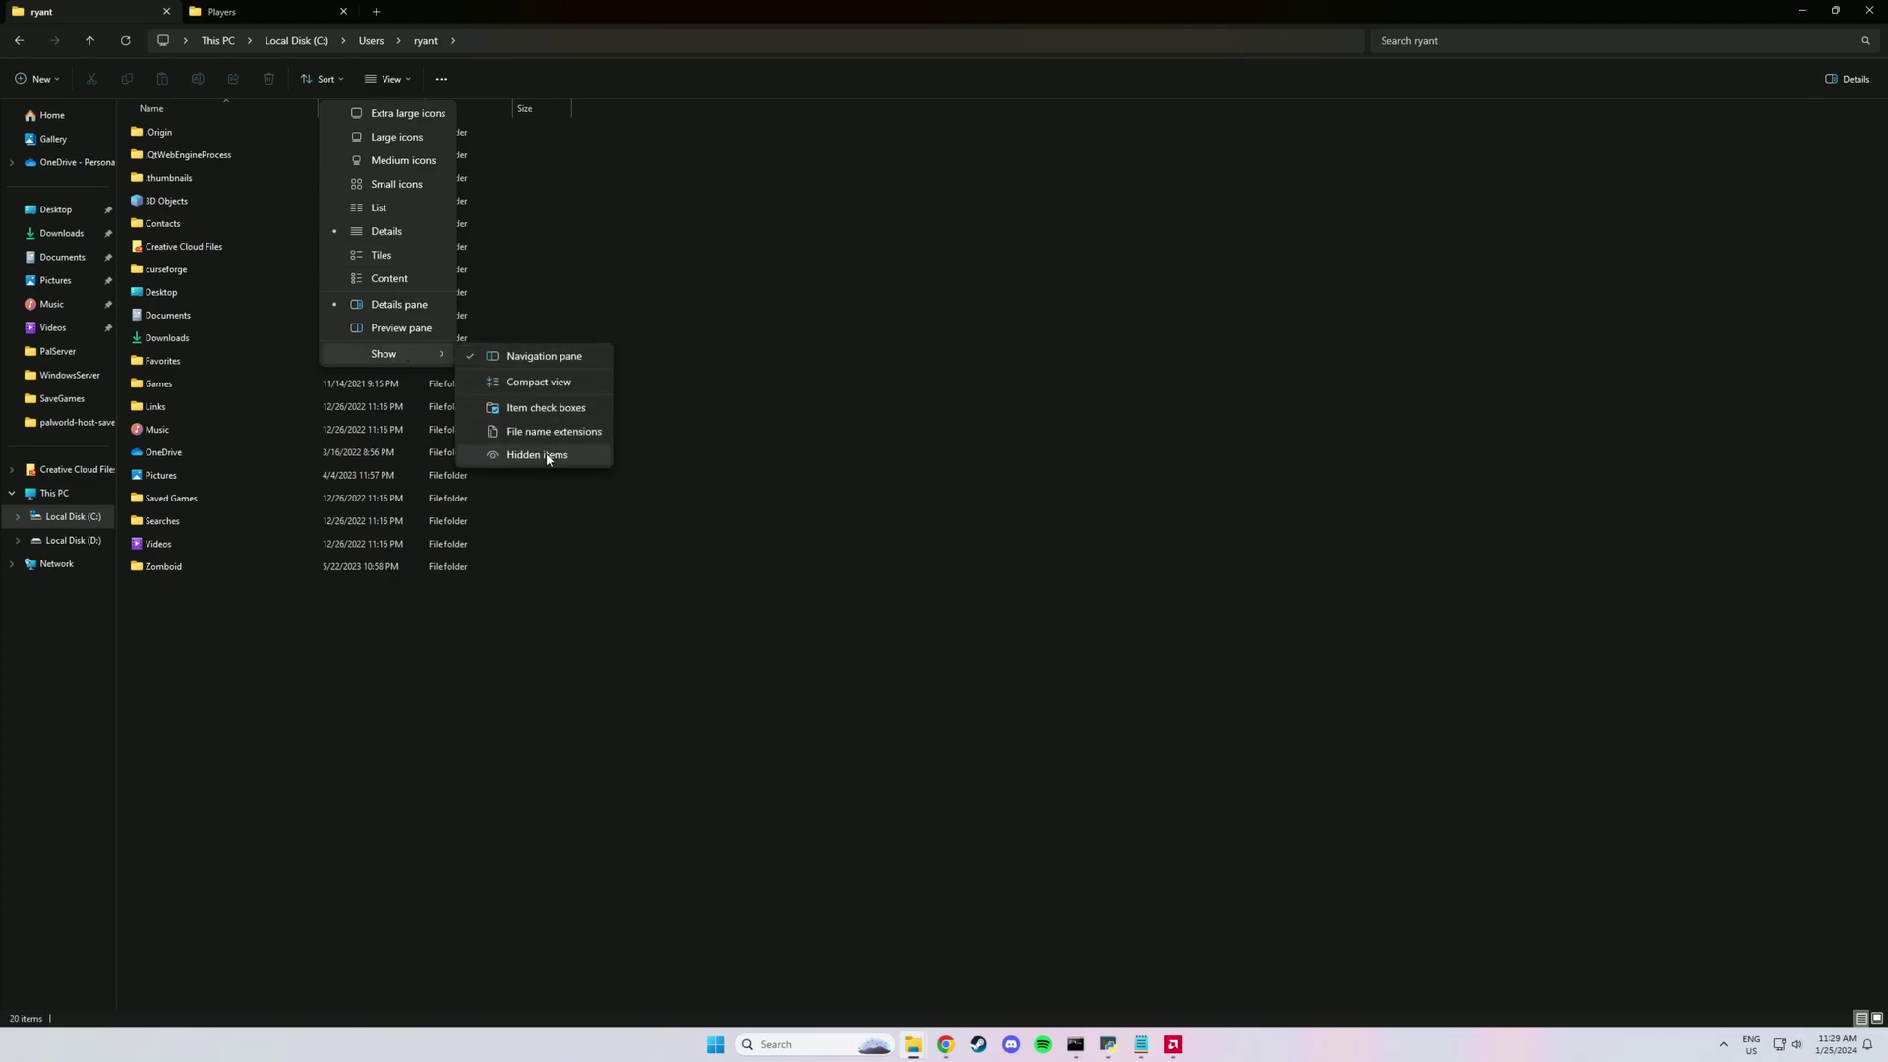
pyautogui.click(587, 457)
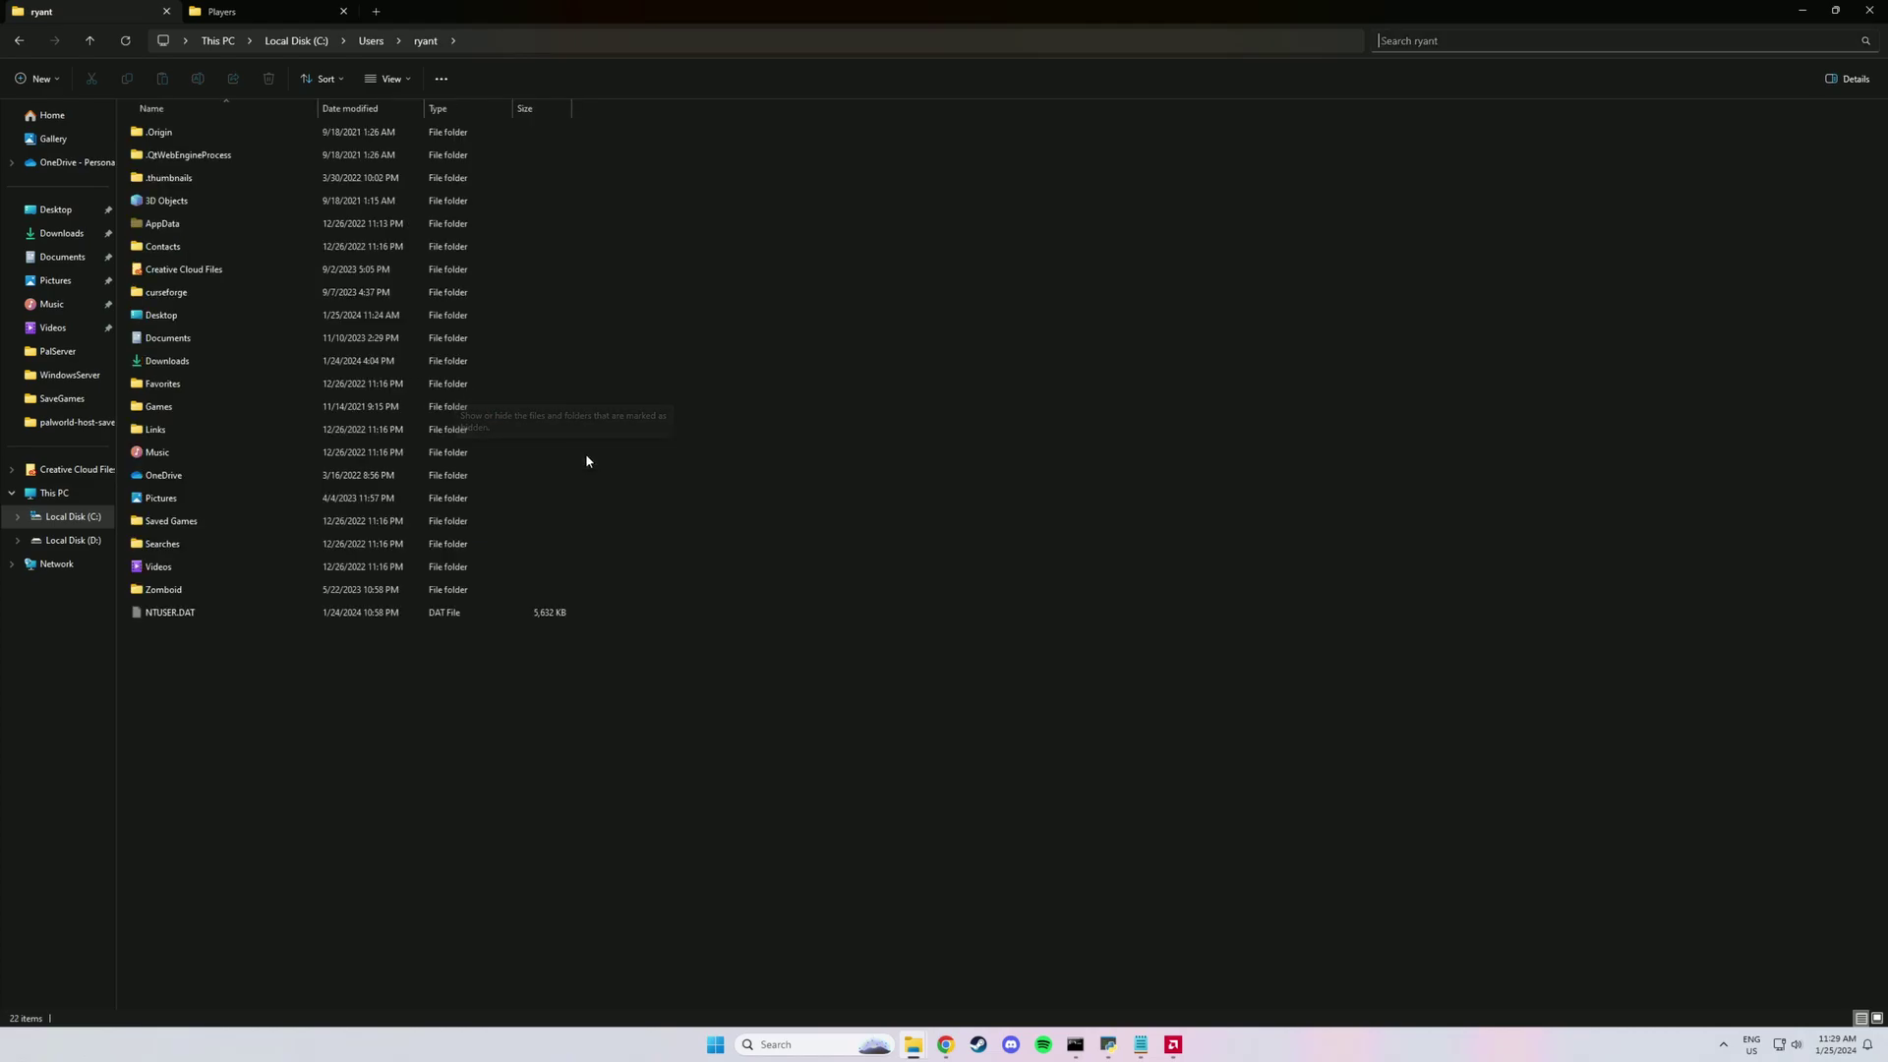
# Step: Open AppData > Local > Pal > Saved > SaveGames
pyautogui.doubleClick(157, 224)
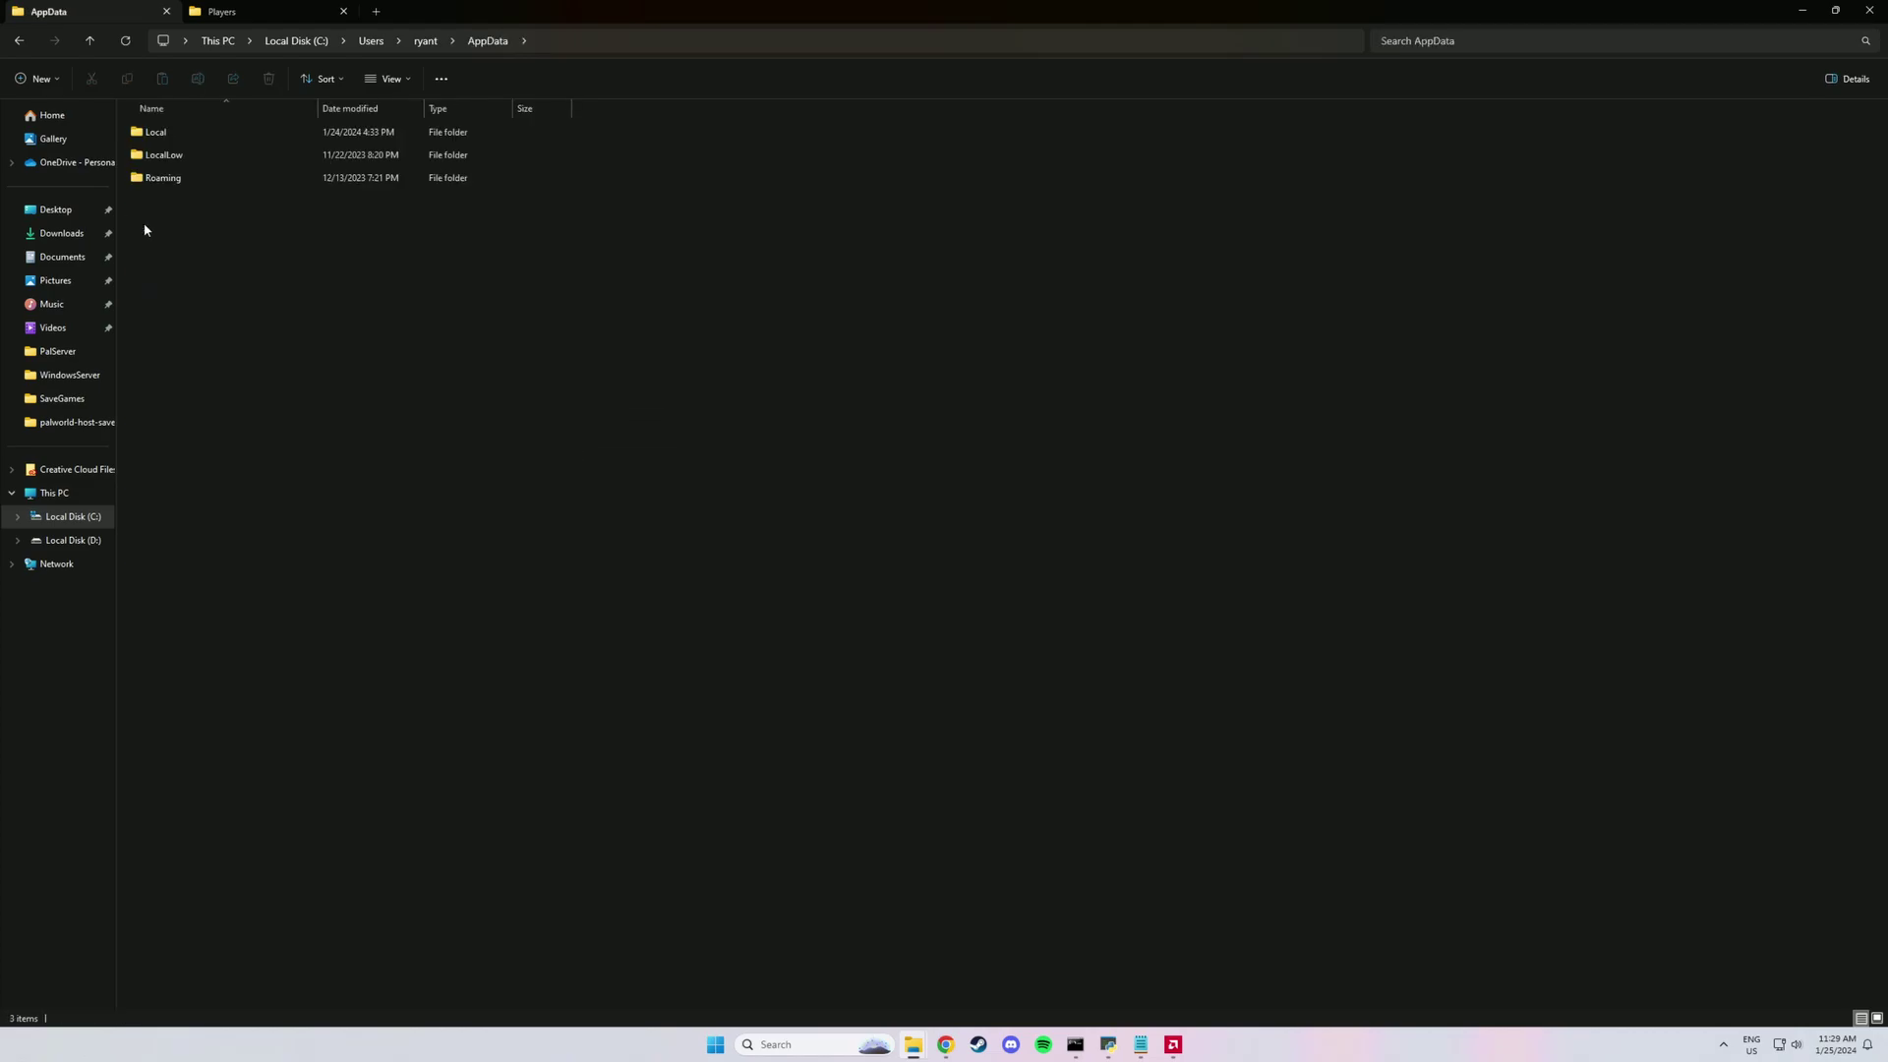
pyautogui.doubleClick(157, 131)
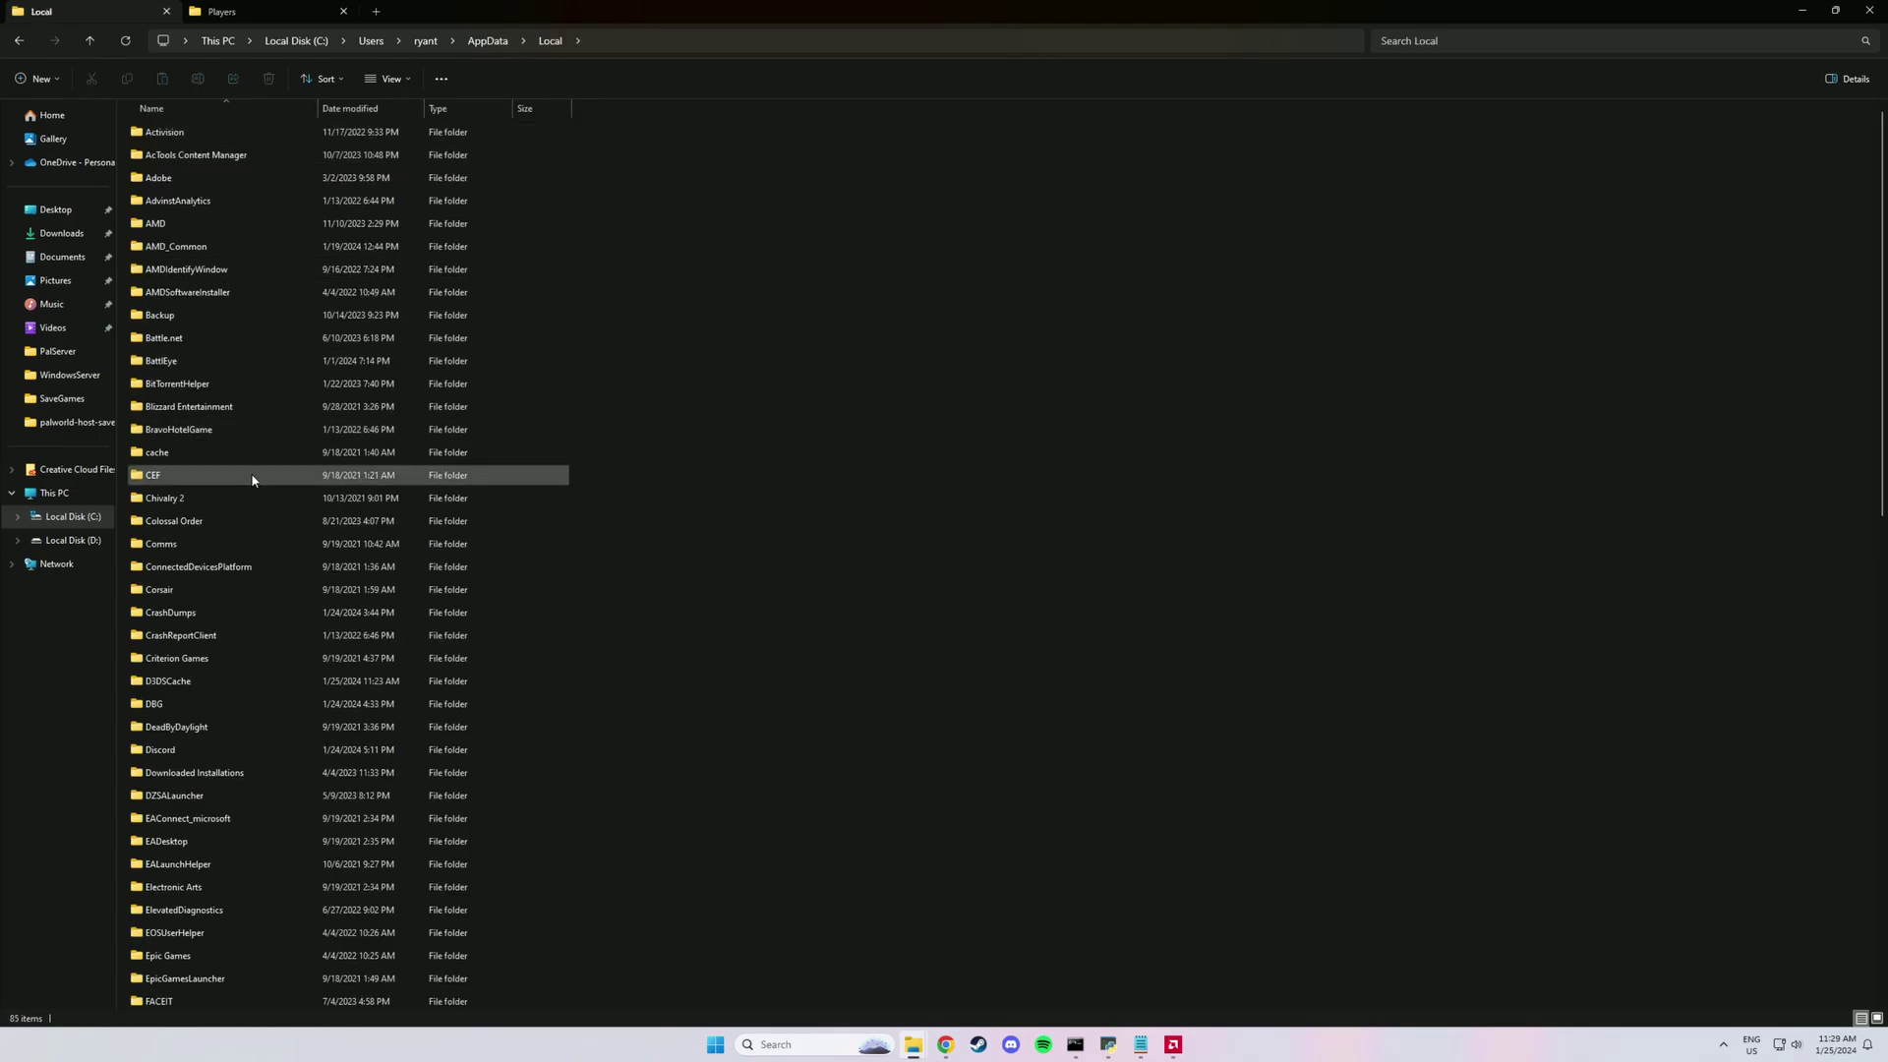
pyautogui.scroll(-4, 241, 609)
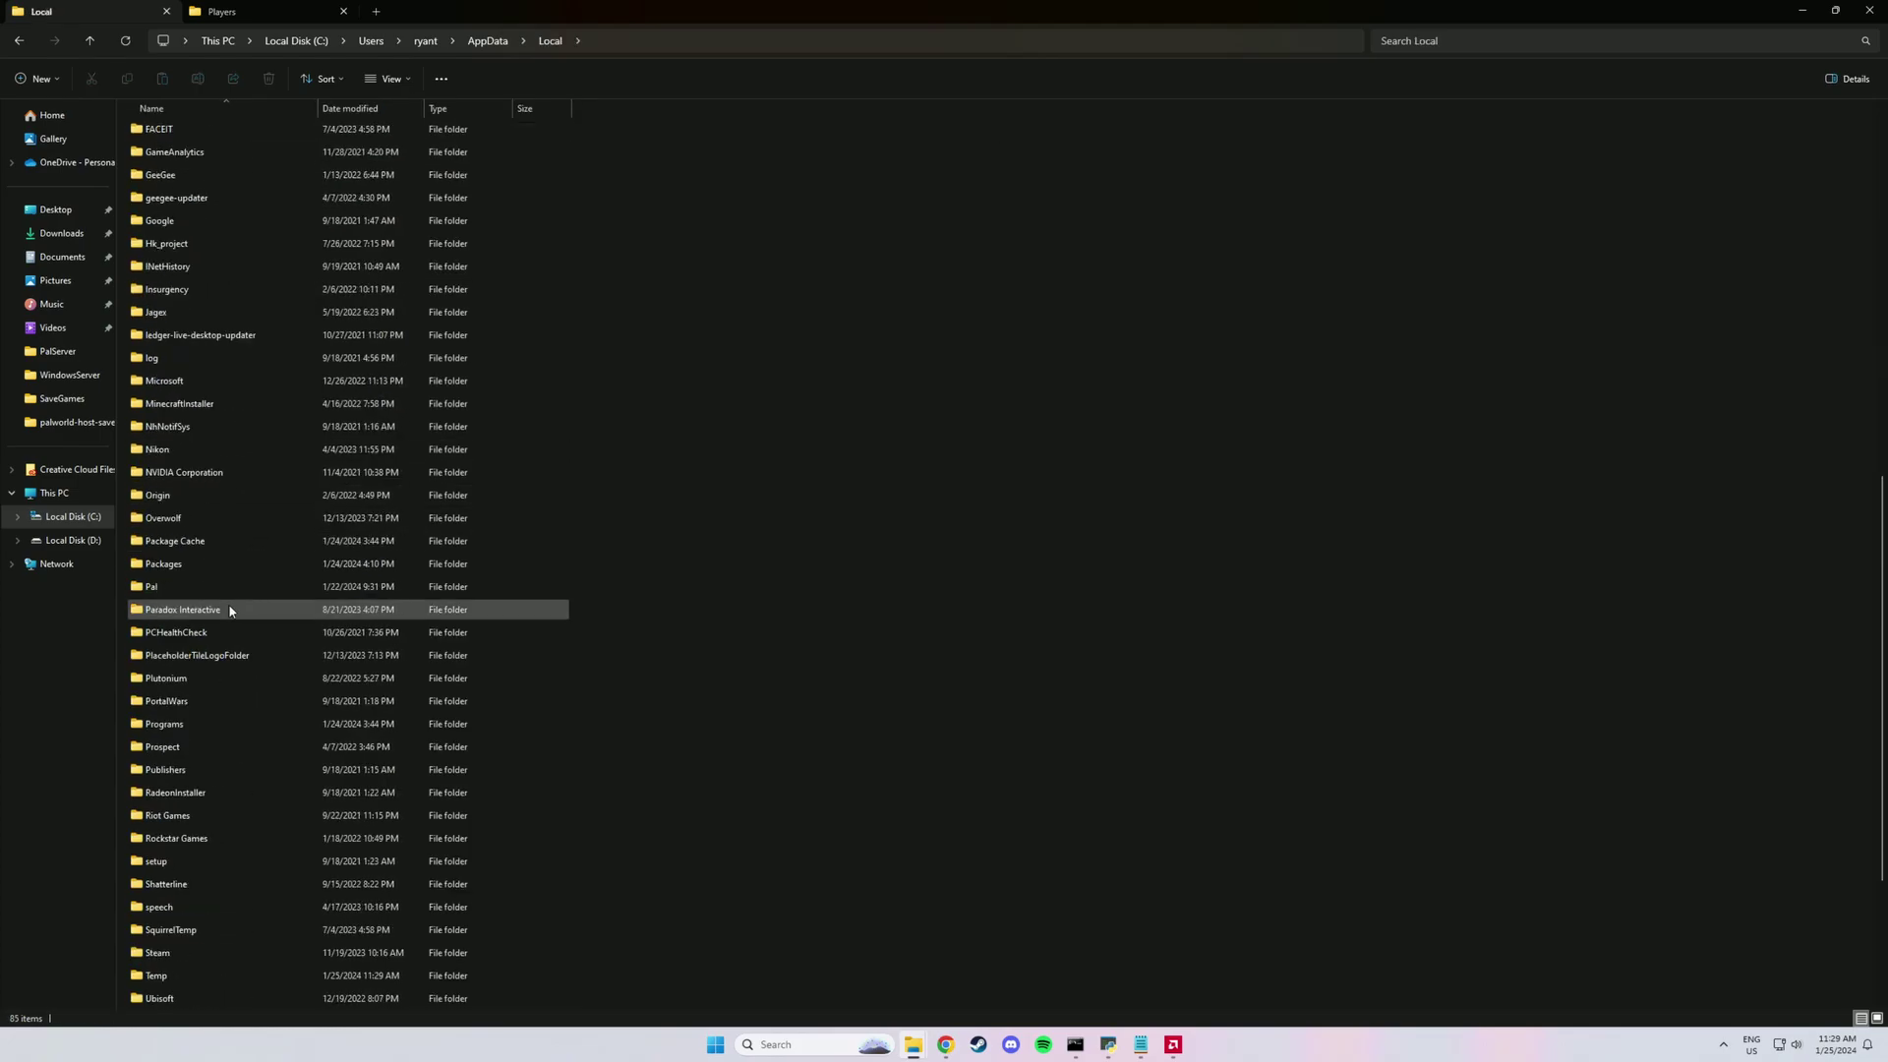
pyautogui.doubleClick(153, 587)
pyautogui.doubleClick(158, 132)
pyautogui.doubleClick(168, 202)
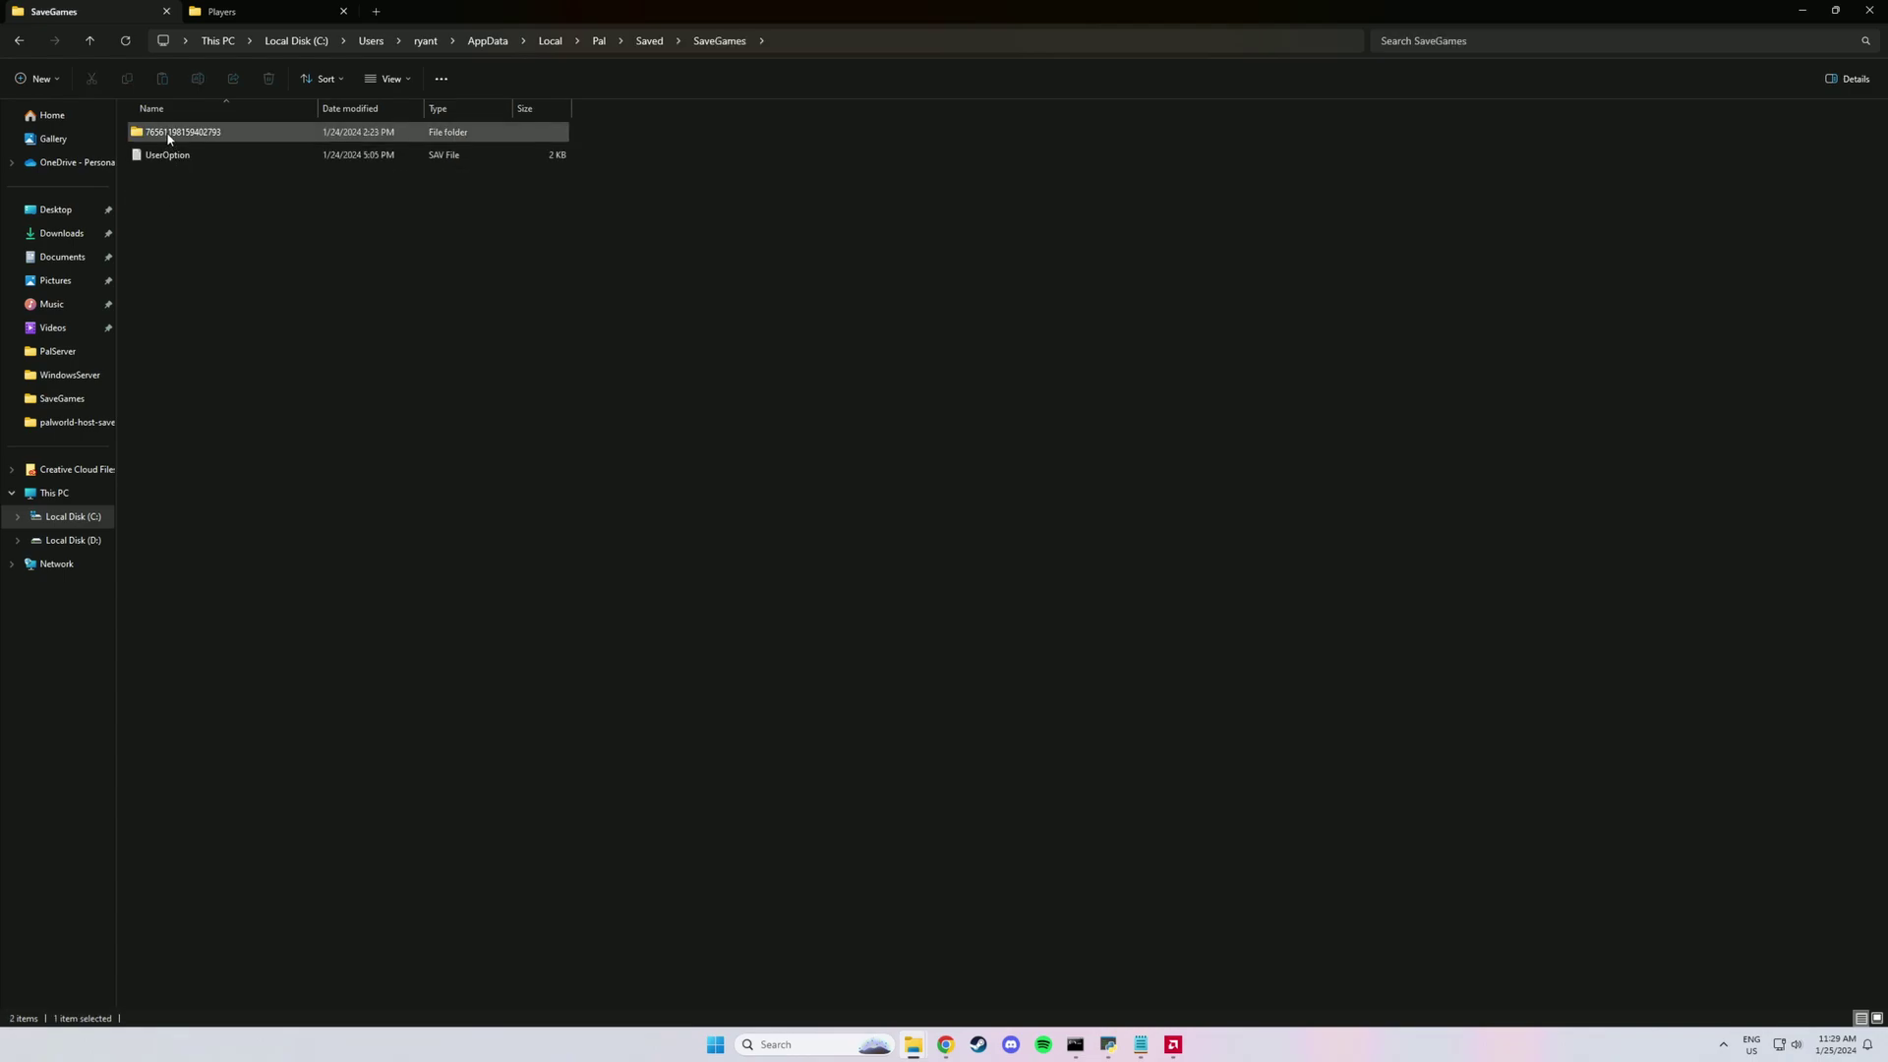
# Step: Open the Steam account's save folder and the world folder holding Players and Level
pyautogui.doubleClick(168, 137)
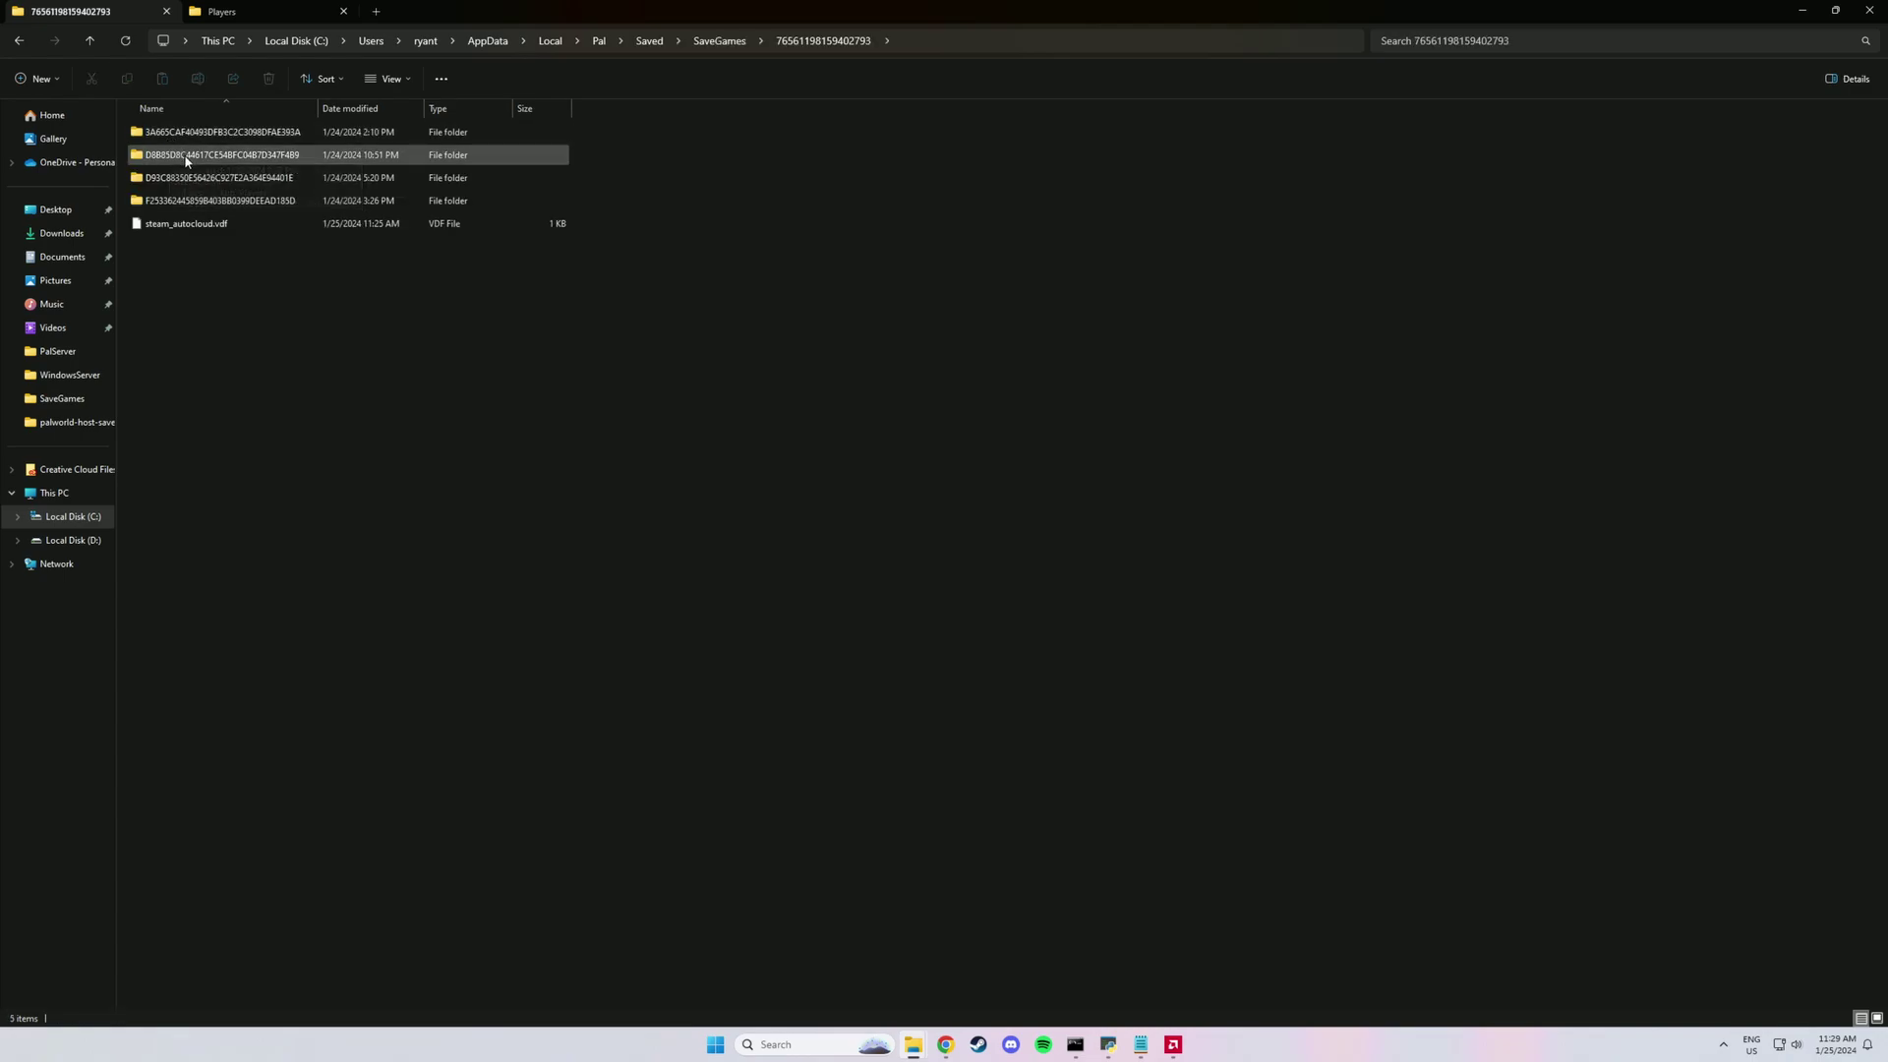
pyautogui.doubleClick(175, 181)
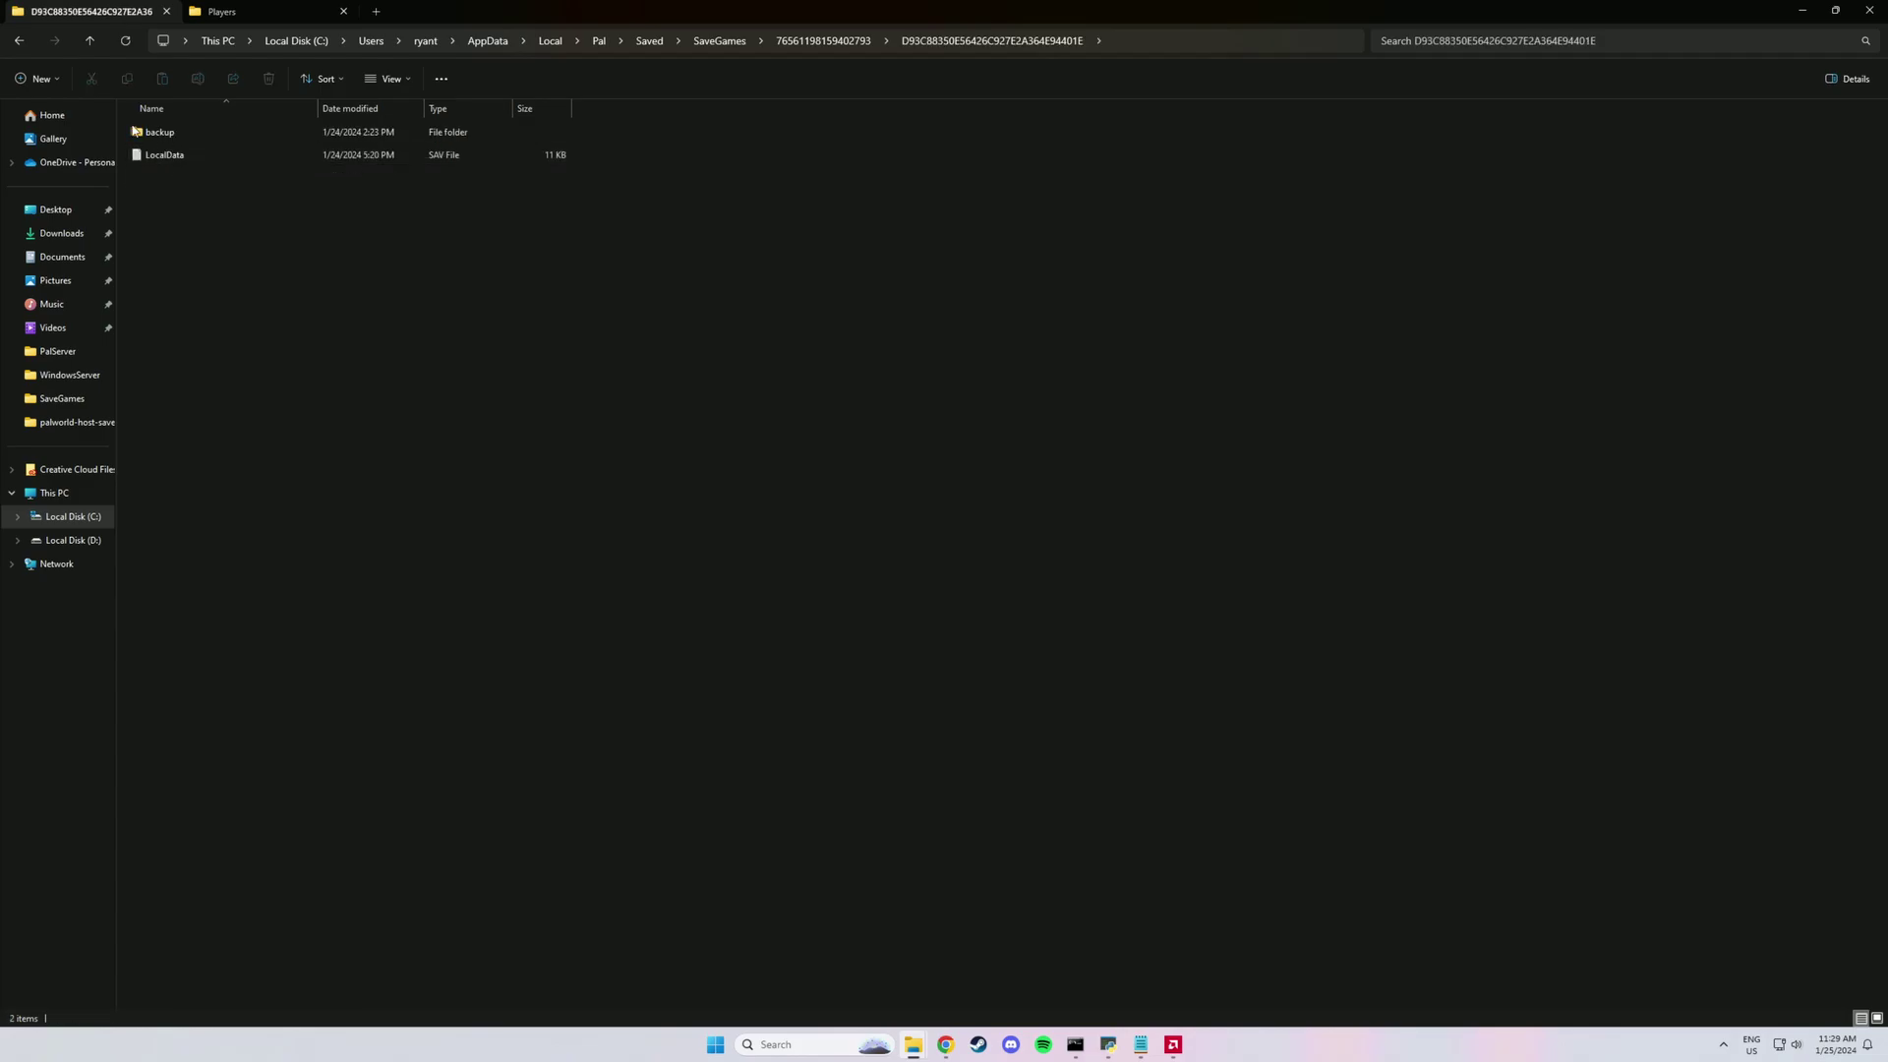
pyautogui.click(21, 44)
pyautogui.doubleClick(197, 156)
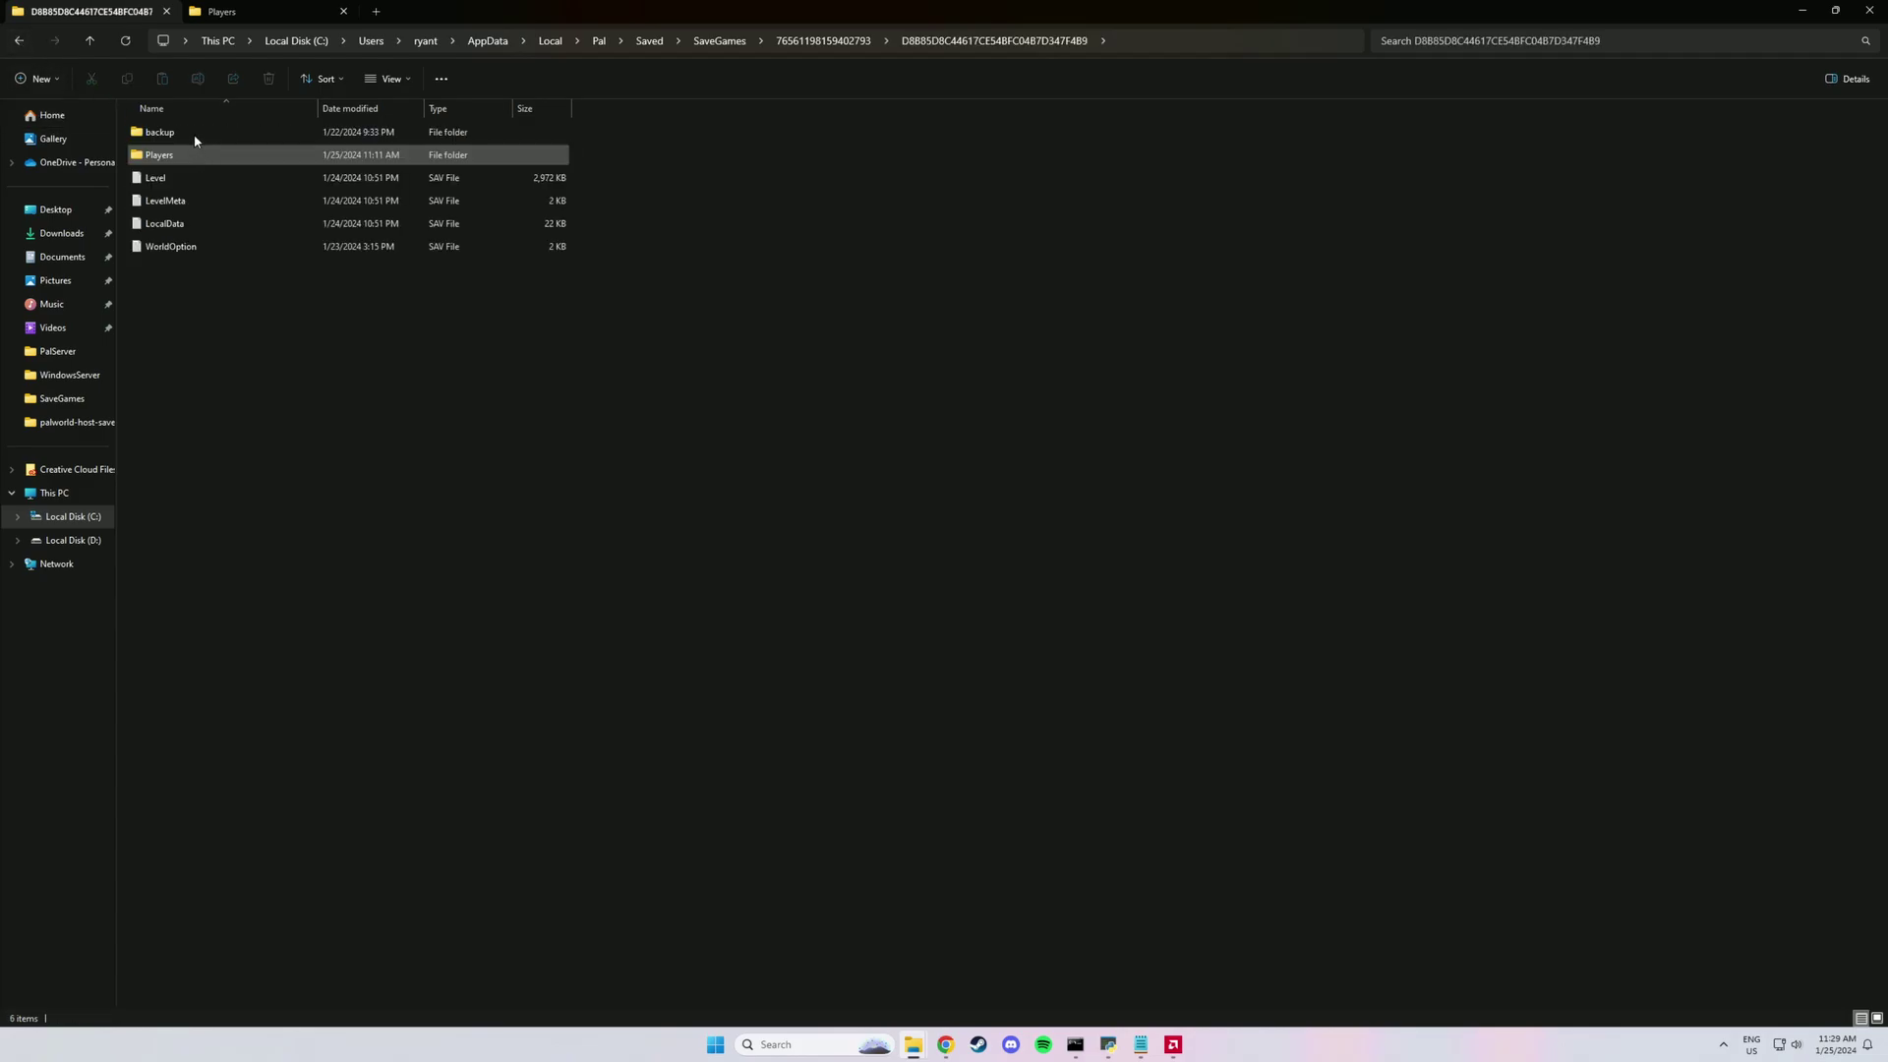
# Step: Open the co-op Players folder, then D: > SteamLibrary > steamapps > common > PalServer
pyautogui.doubleClick(169, 154)
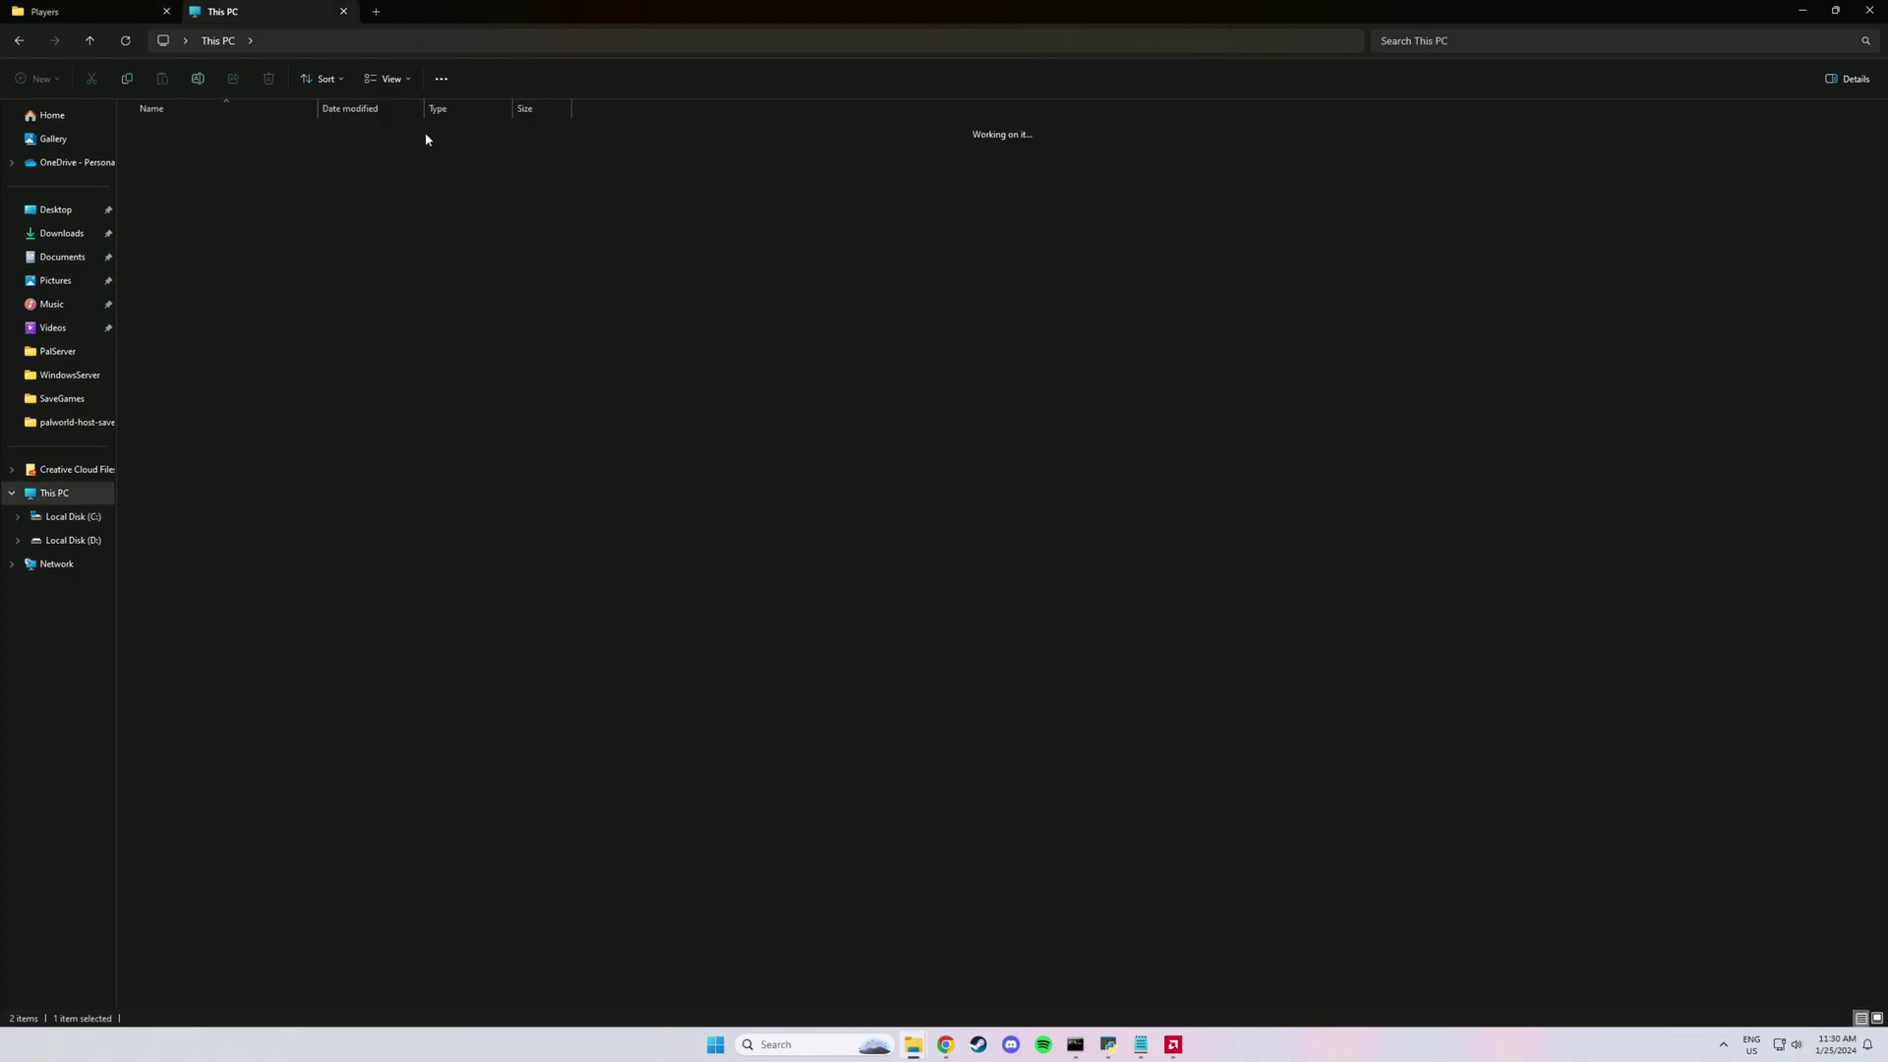
pyautogui.doubleClick(429, 135)
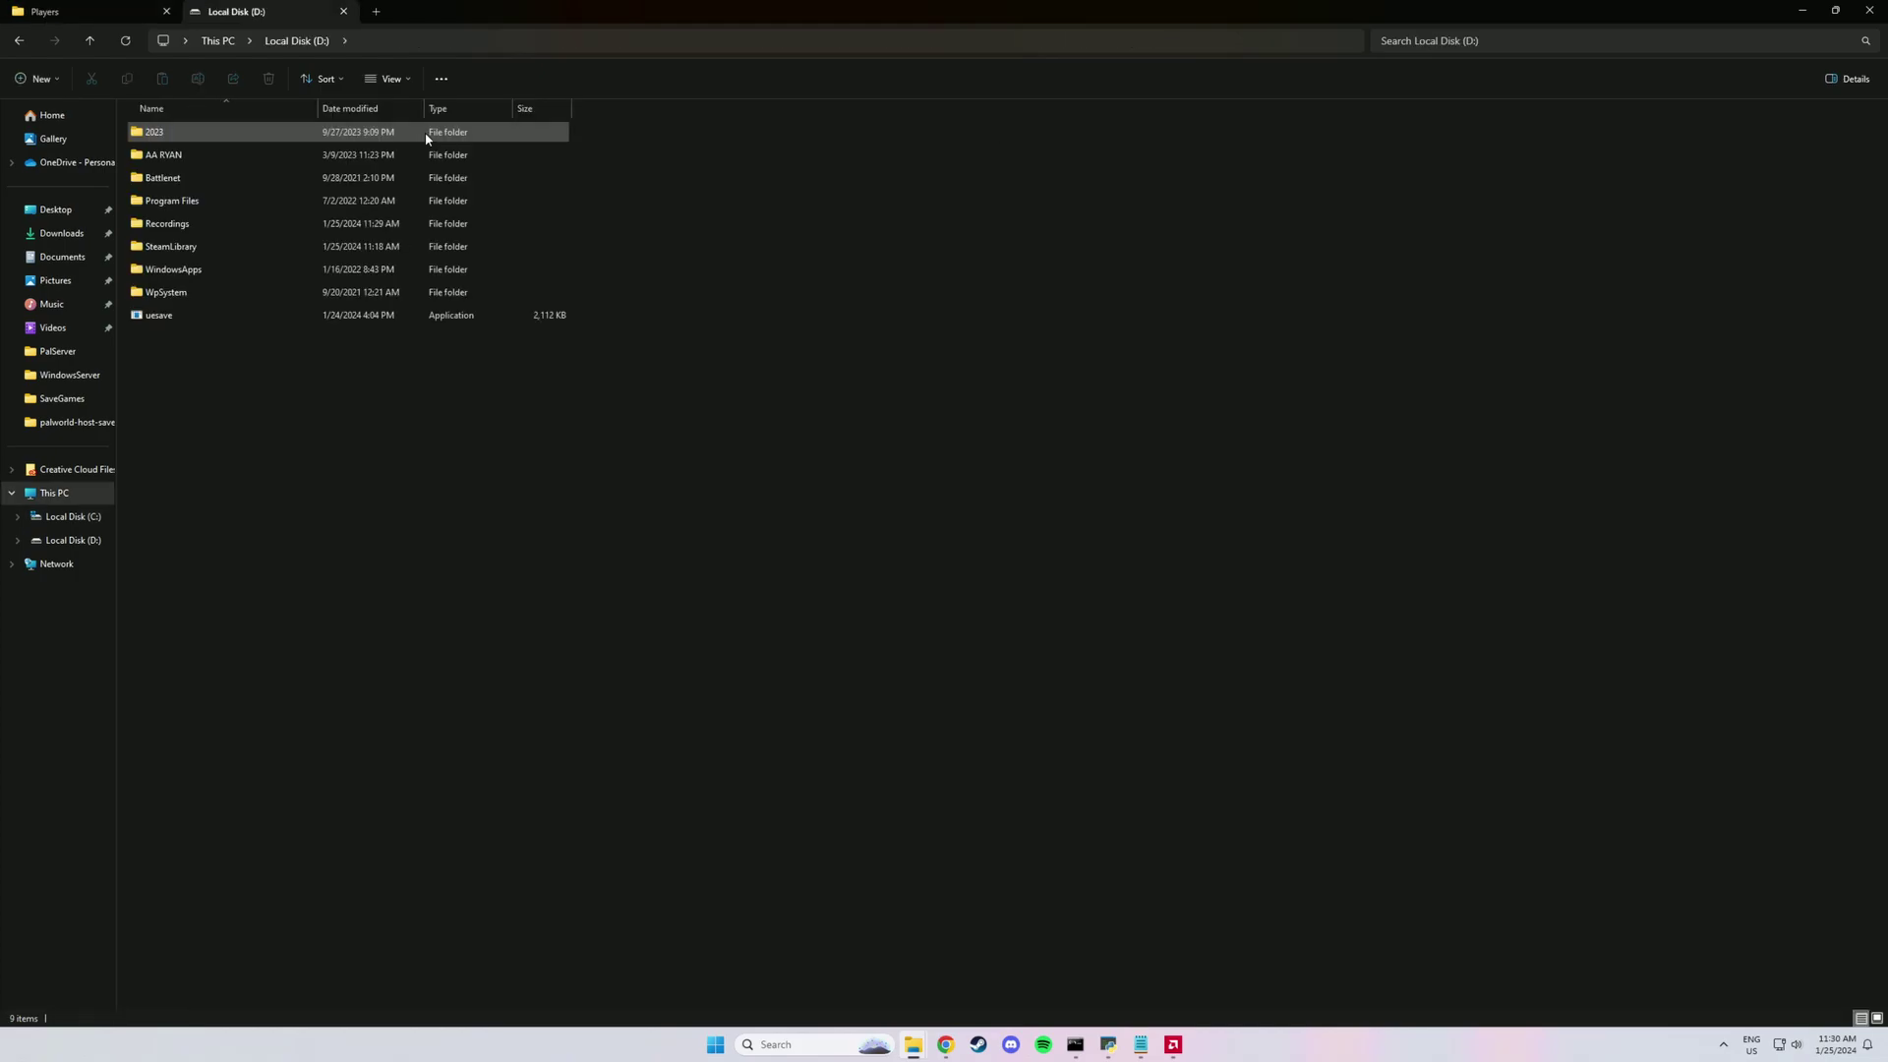
pyautogui.doubleClick(192, 248)
pyautogui.doubleClick(178, 134)
pyautogui.doubleClick(178, 133)
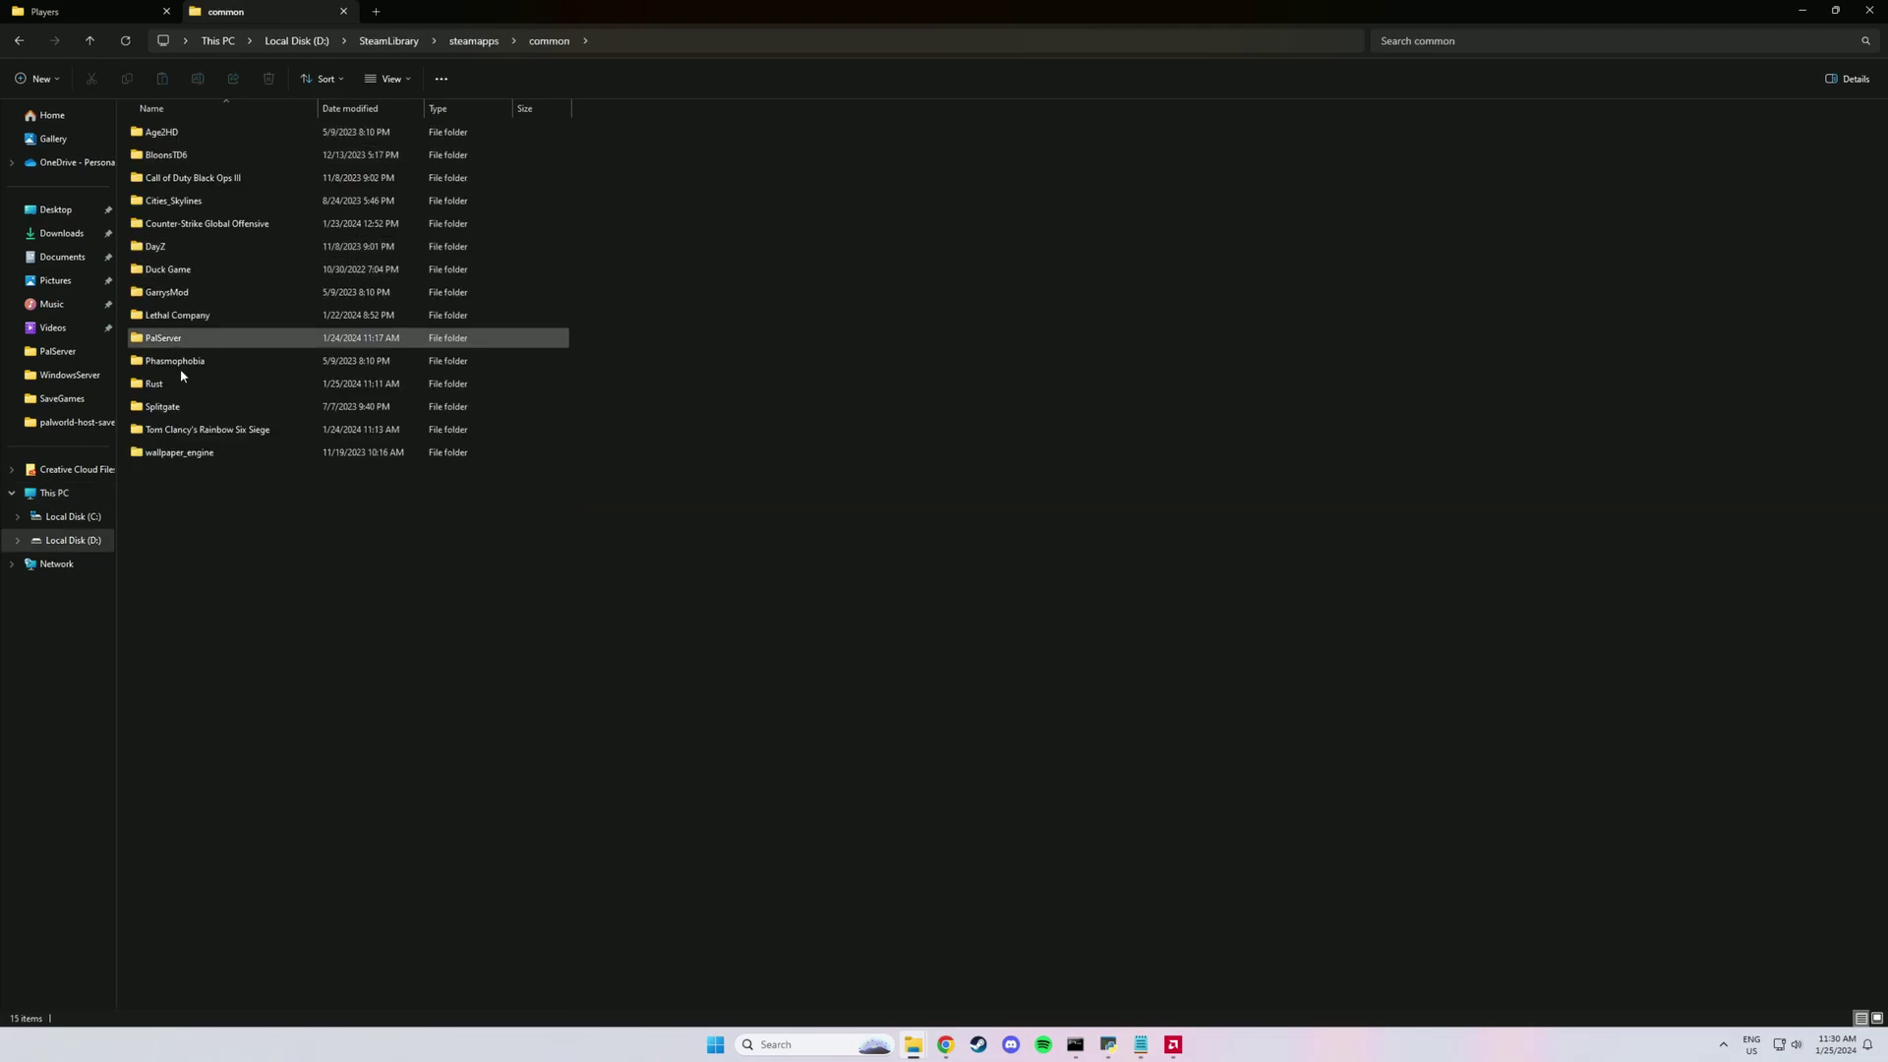
pyautogui.doubleClick(193, 344)
# Step: Open Pal > Saved > SaveGames > 0 and the server's long-named world save folder
pyautogui.doubleClick(189, 156)
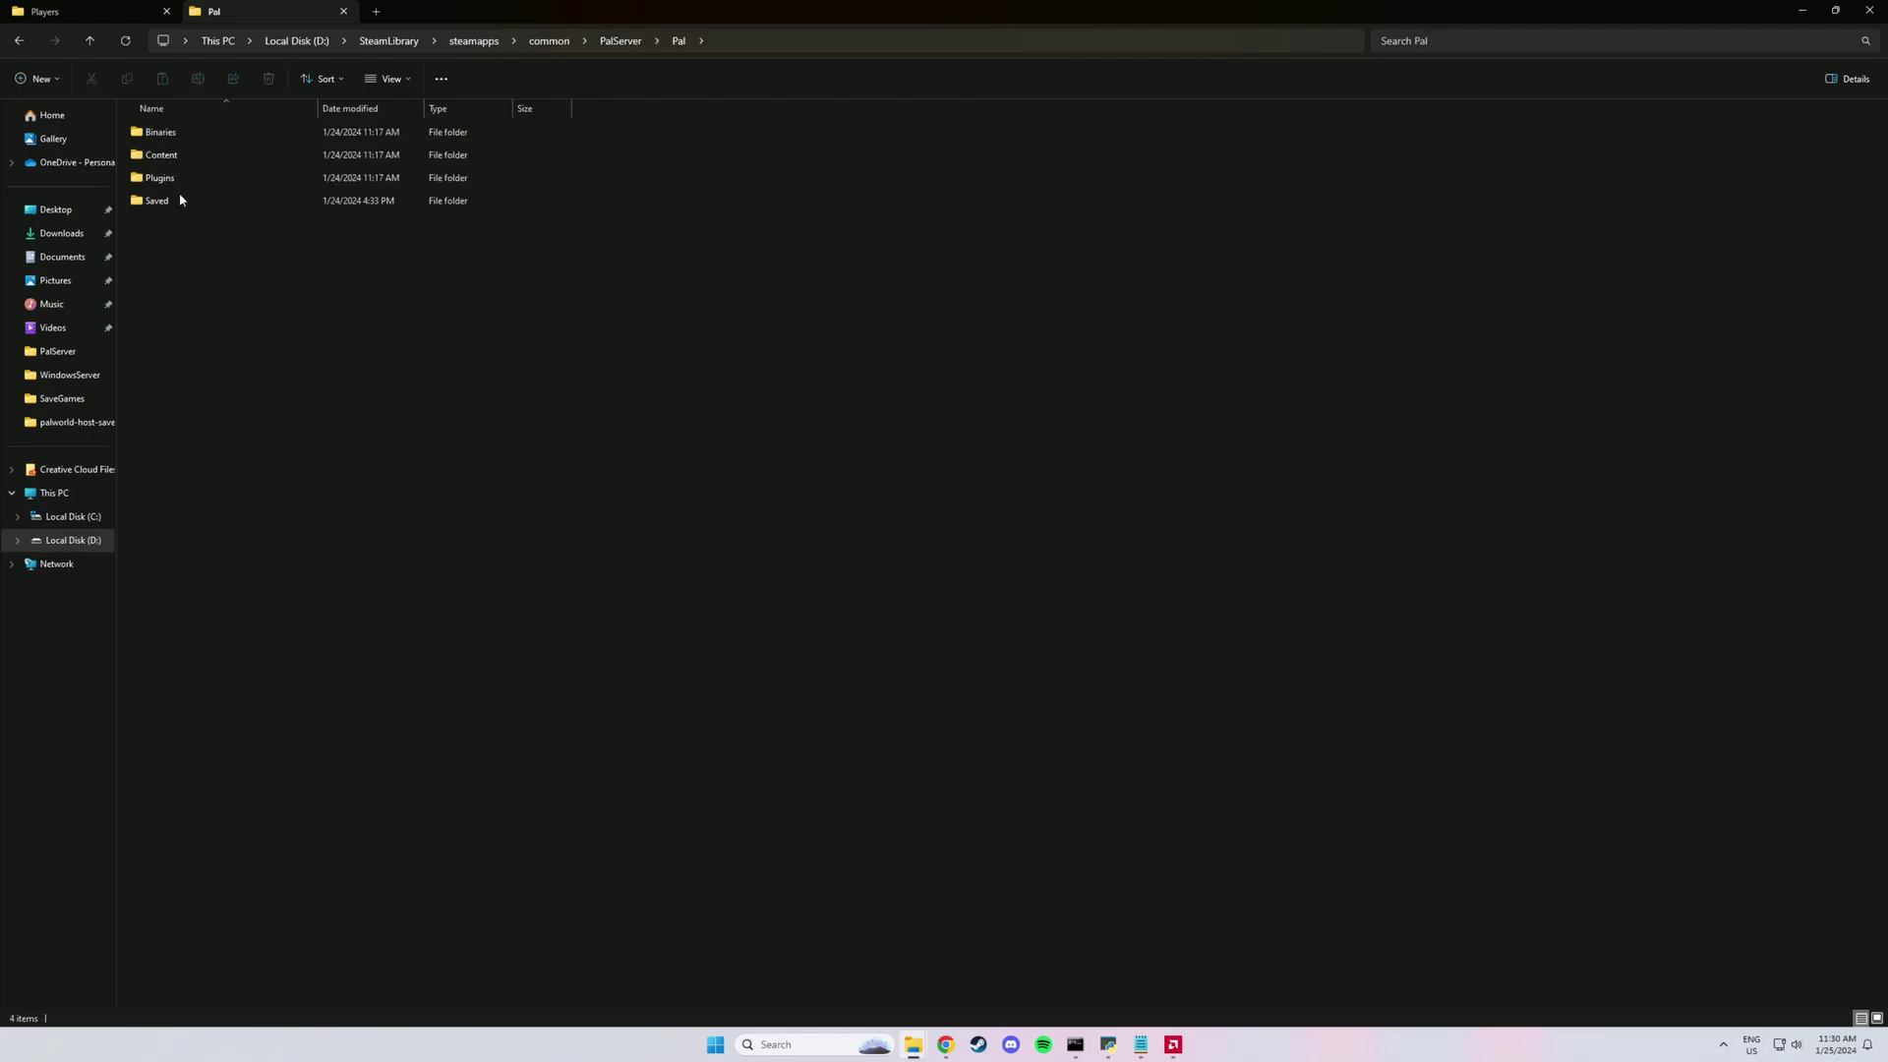
pyautogui.doubleClick(180, 194)
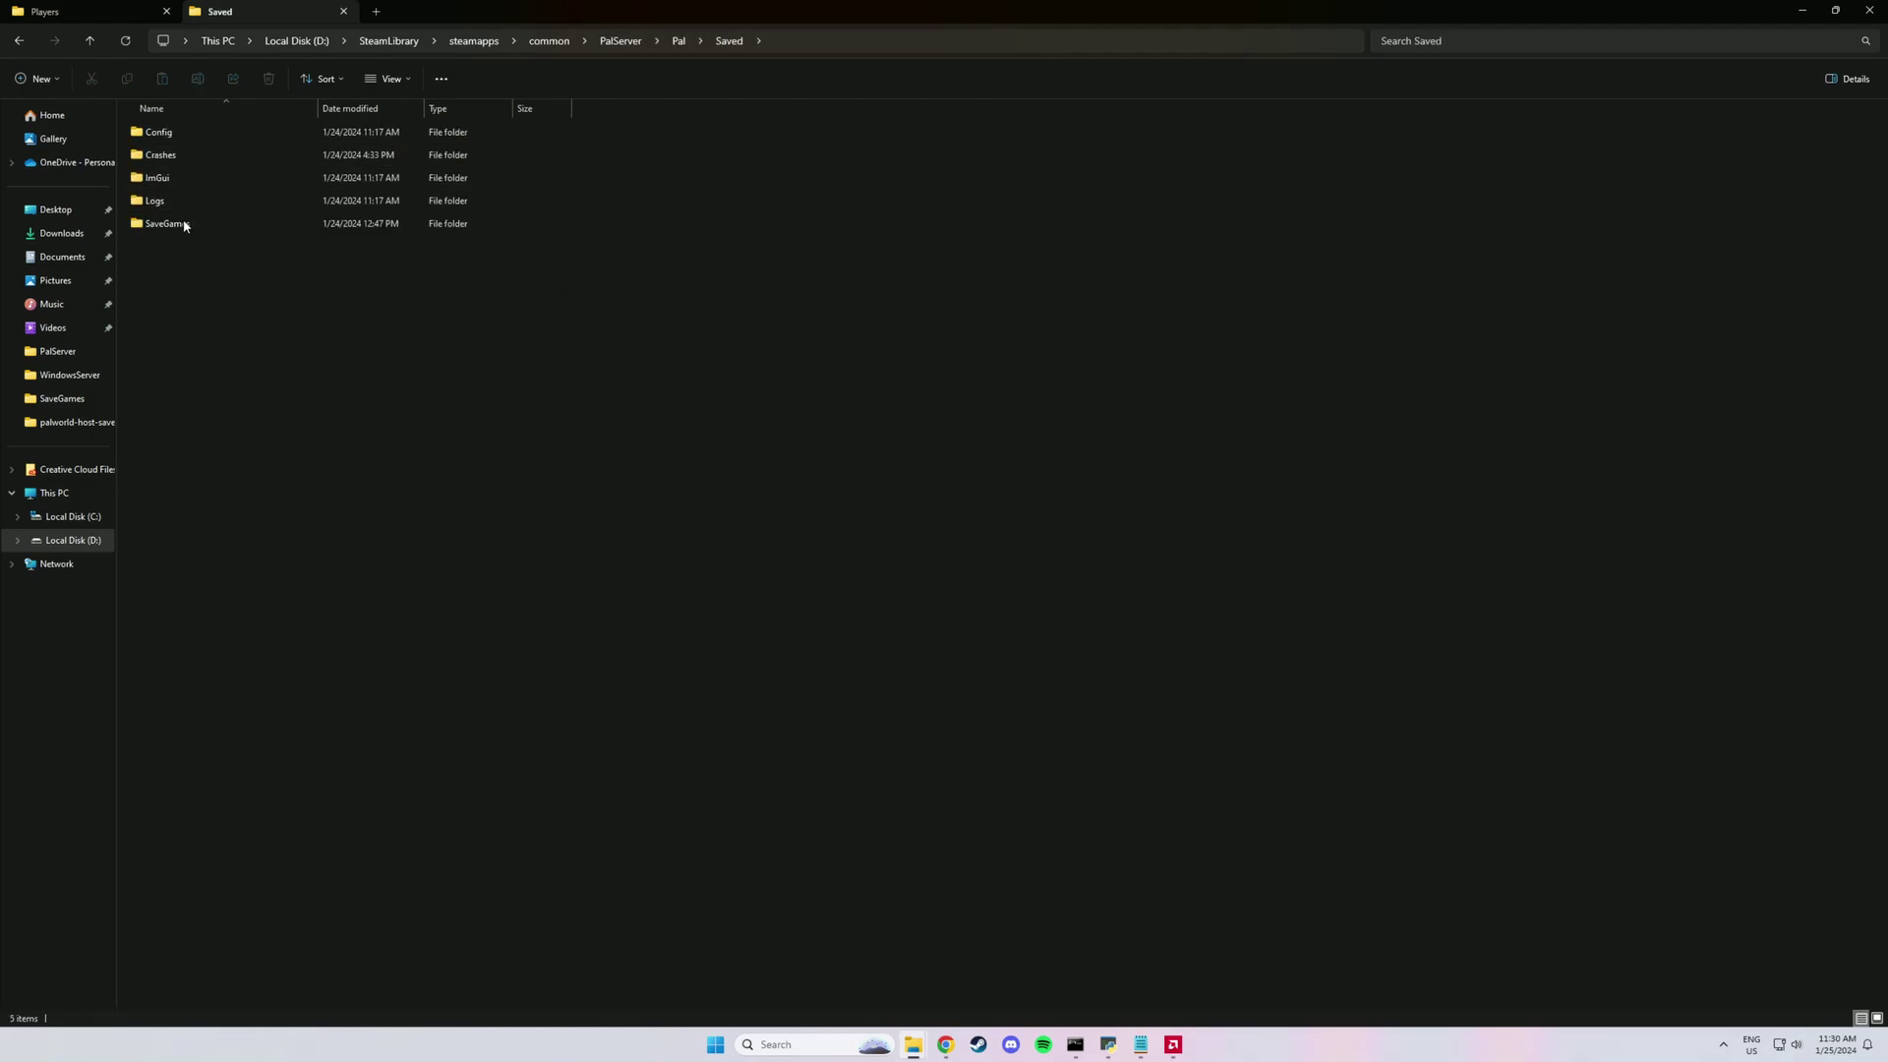
pyautogui.doubleClick(182, 225)
pyautogui.doubleClick(174, 140)
pyautogui.click(174, 140)
pyautogui.doubleClick(205, 134)
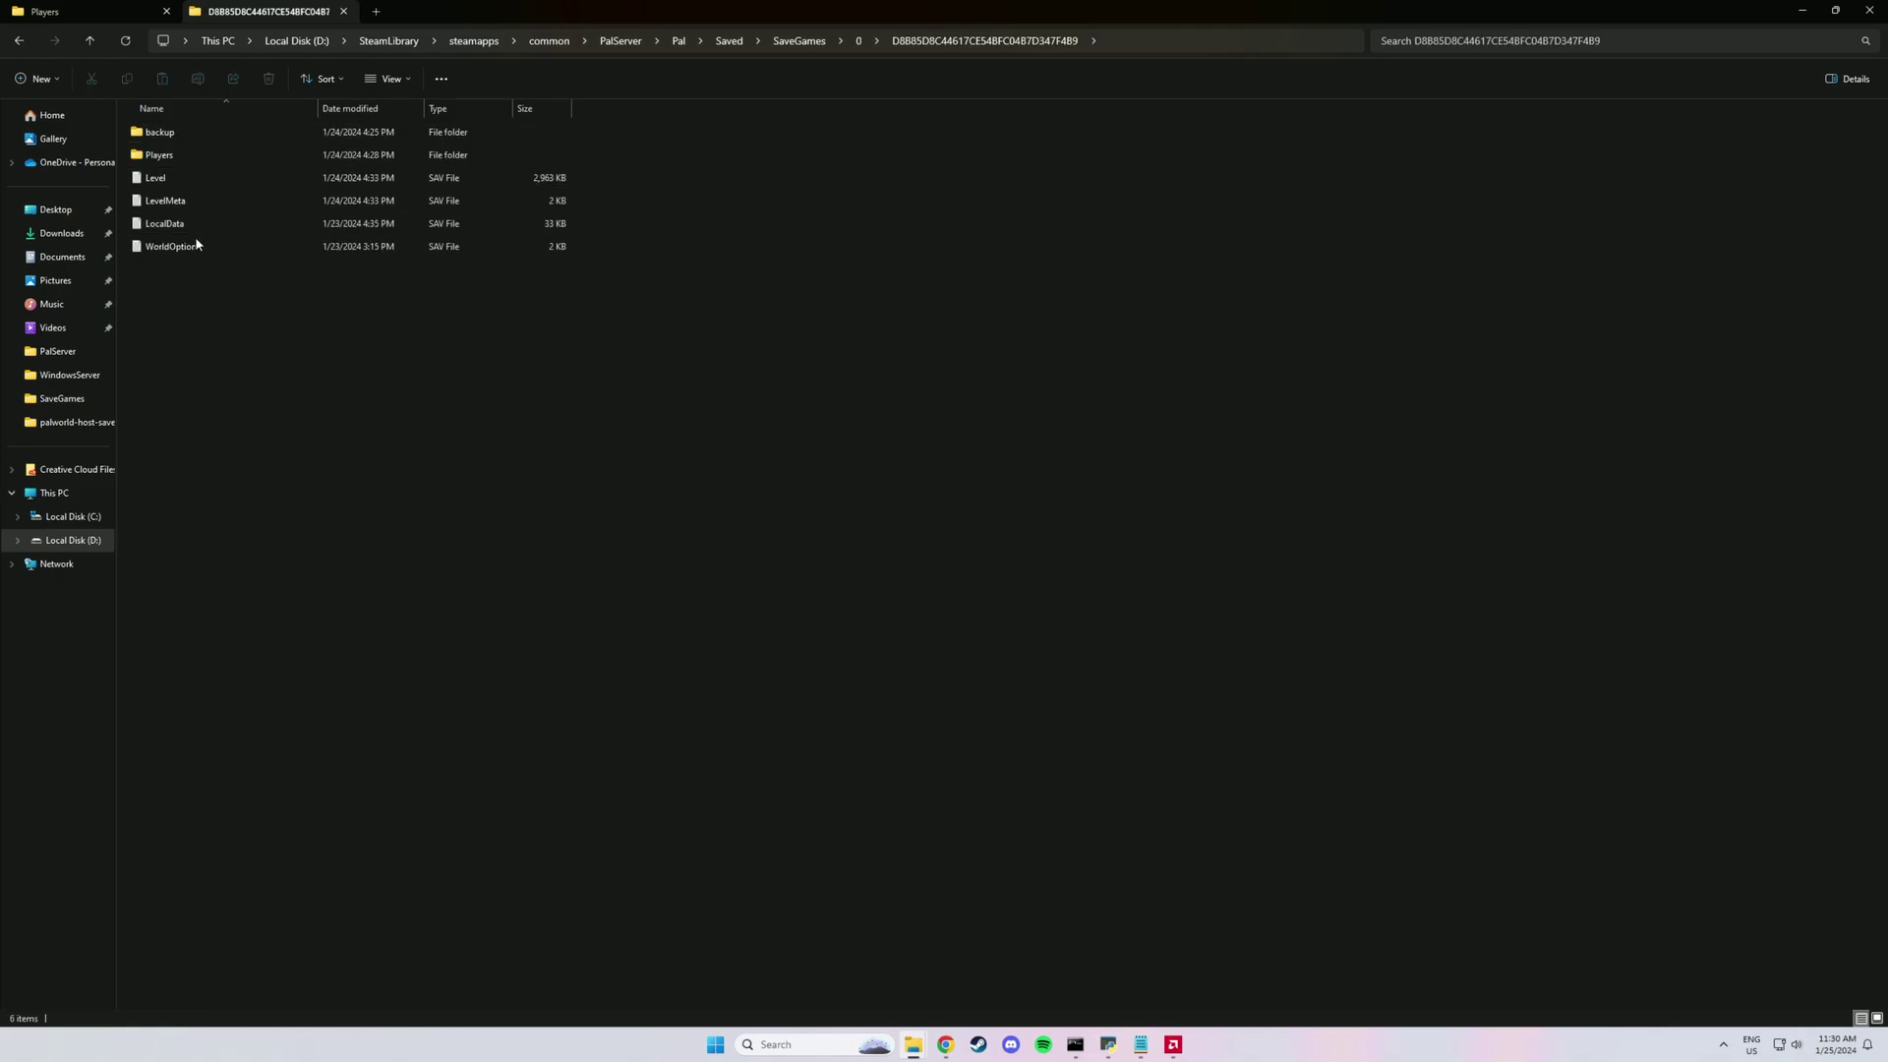
# Step: Replace the server's four .sav files with the co-op Level, LevelMeta, LocalData and WorldOption files
pyautogui.moveTo(173, 269); pyautogui.dragTo(197, 125)
pyautogui.doubleClick(178, 157)
pyautogui.click(205, 218)
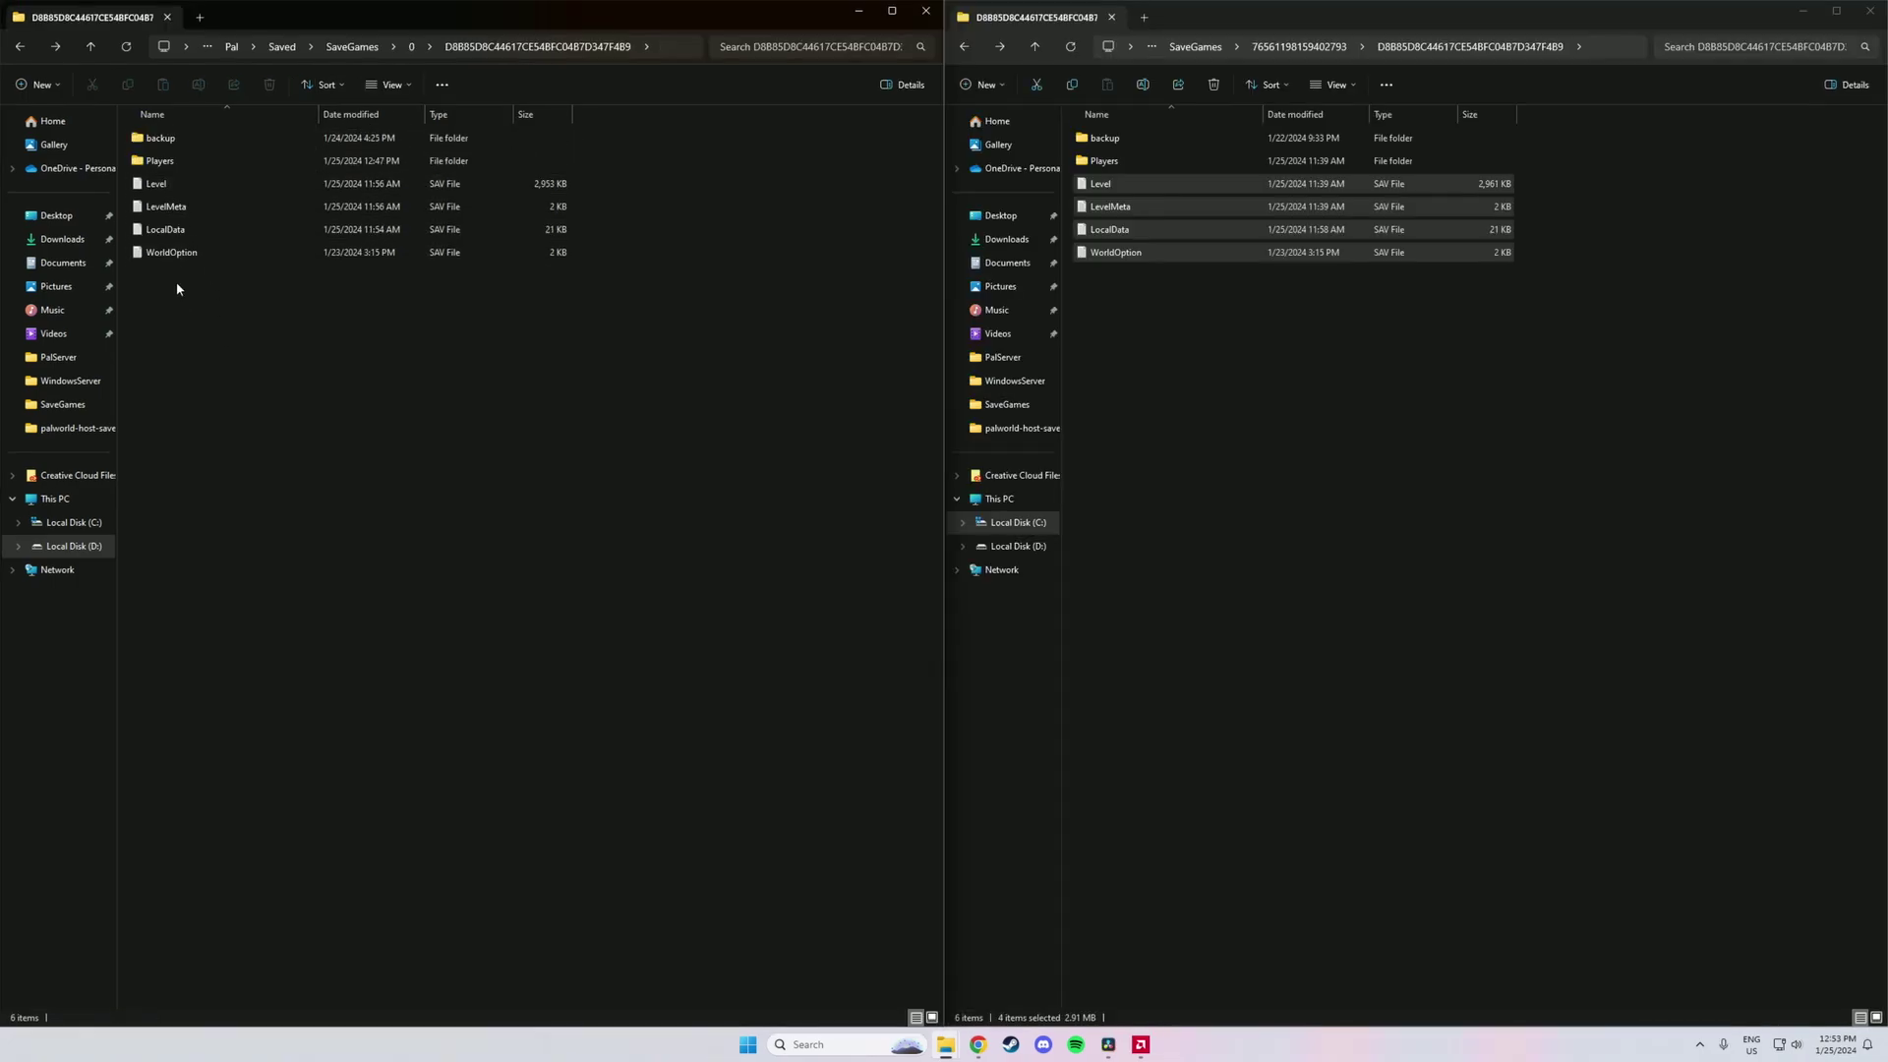
pyautogui.moveTo(177, 278); pyautogui.dragTo(167, 185)
pyautogui.rightClick(165, 187)
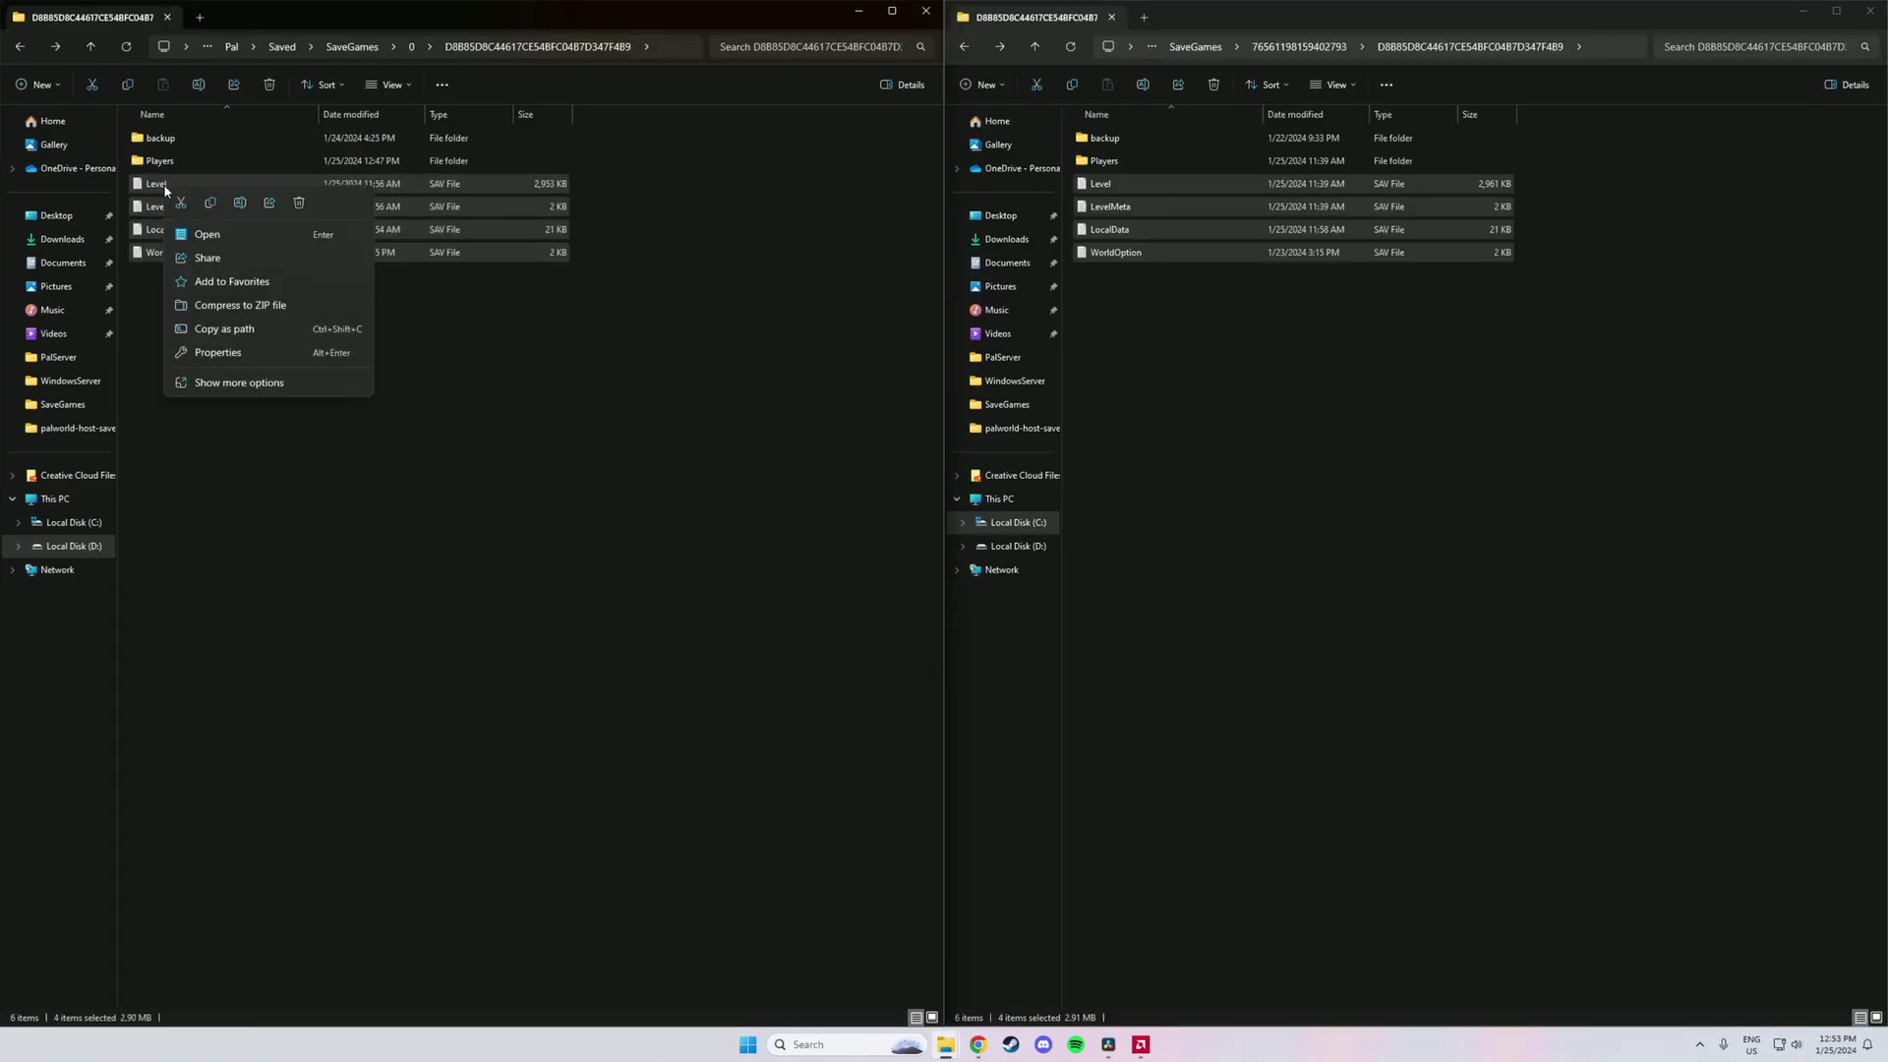
pyautogui.click(300, 202)
pyautogui.moveTo(1121, 251); pyautogui.dragTo(443, 232)
pyautogui.click(561, 358)
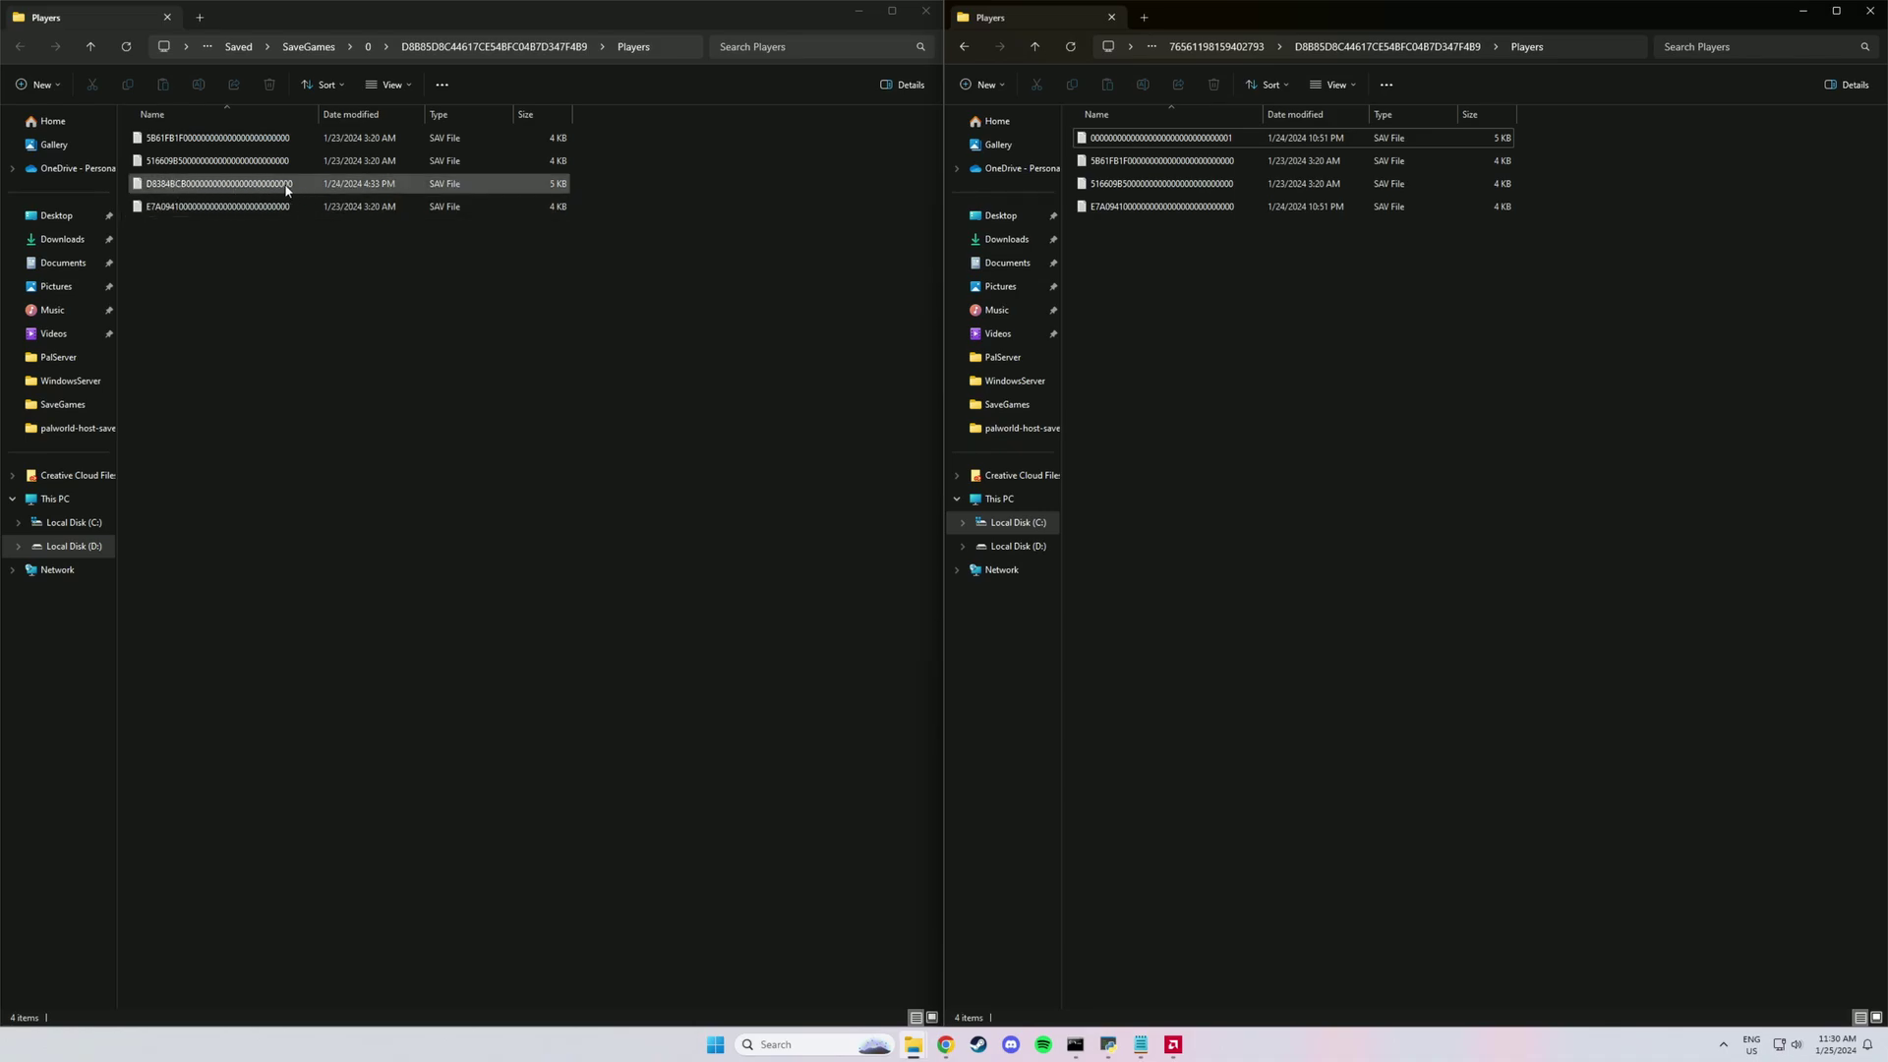
# Step: Copy the host player save into the server's Players folder, then open the redirect link in Chrome
pyautogui.moveTo(1165, 137); pyautogui.dragTo(241, 313)
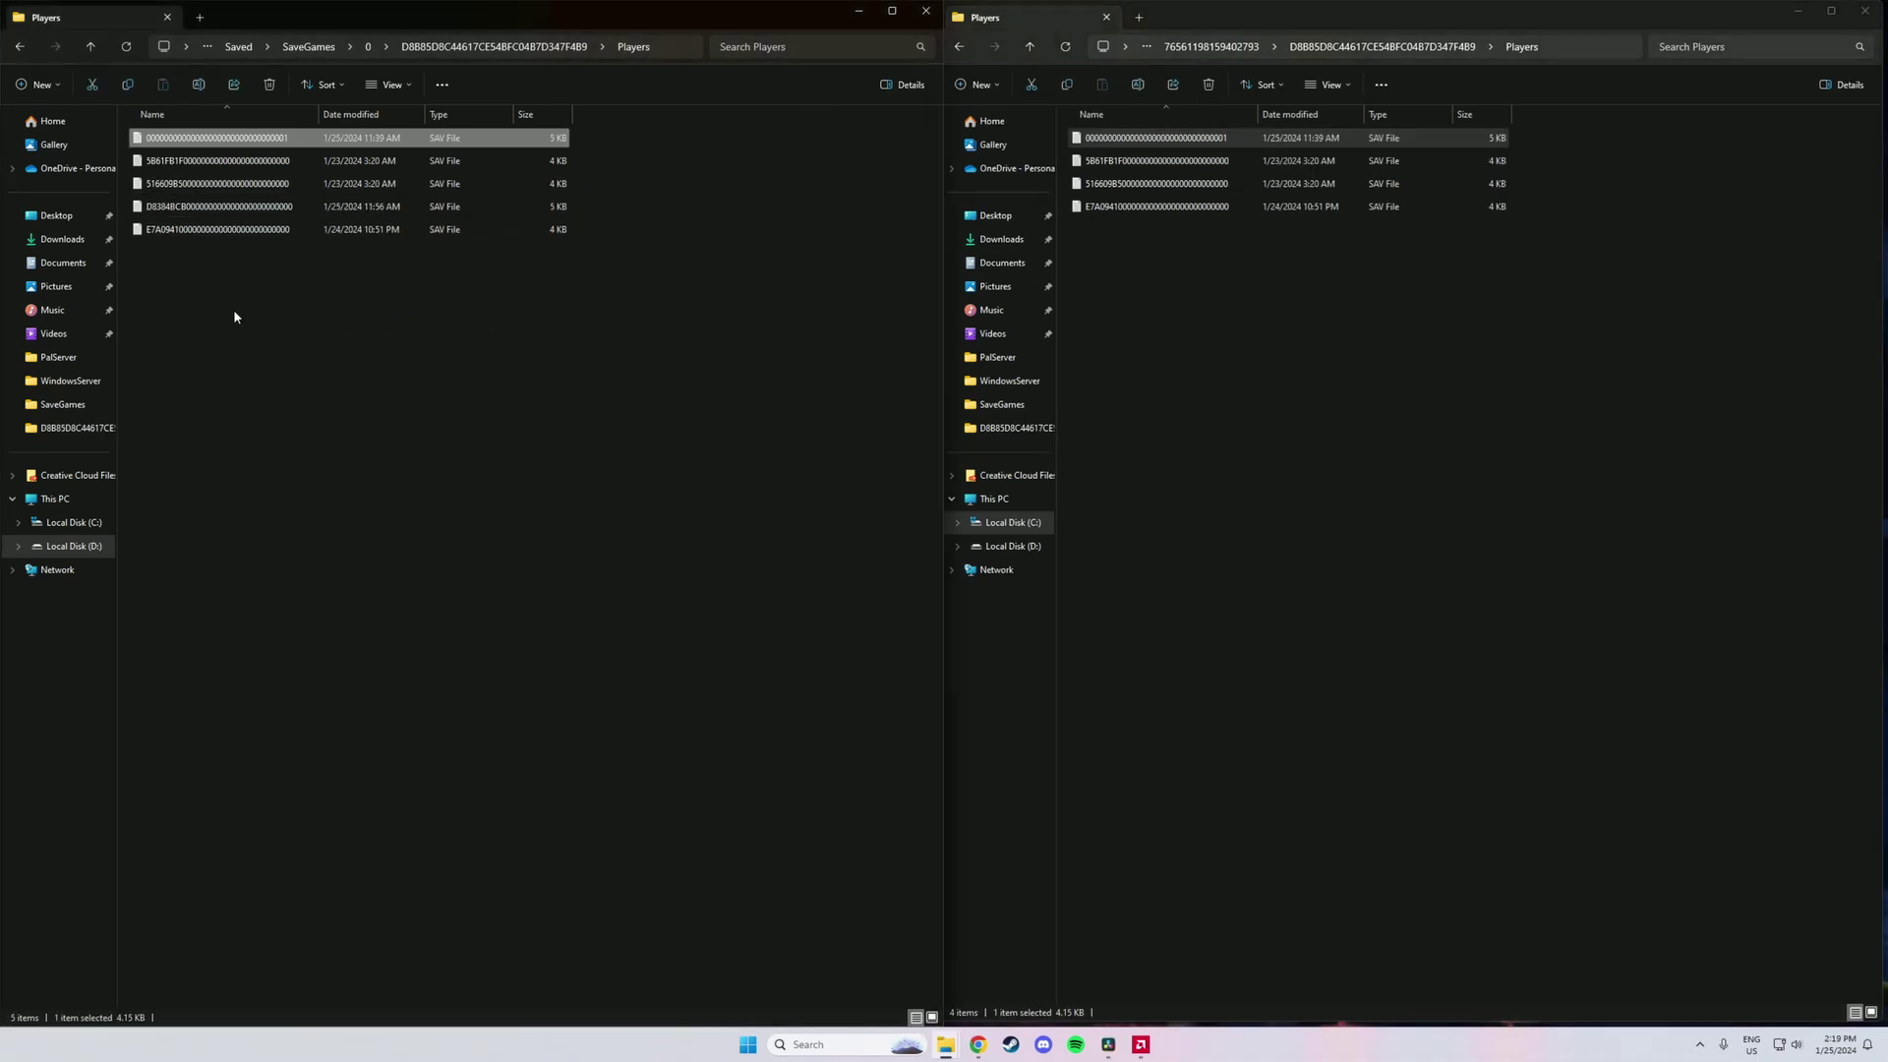
pyautogui.click(659, 299)
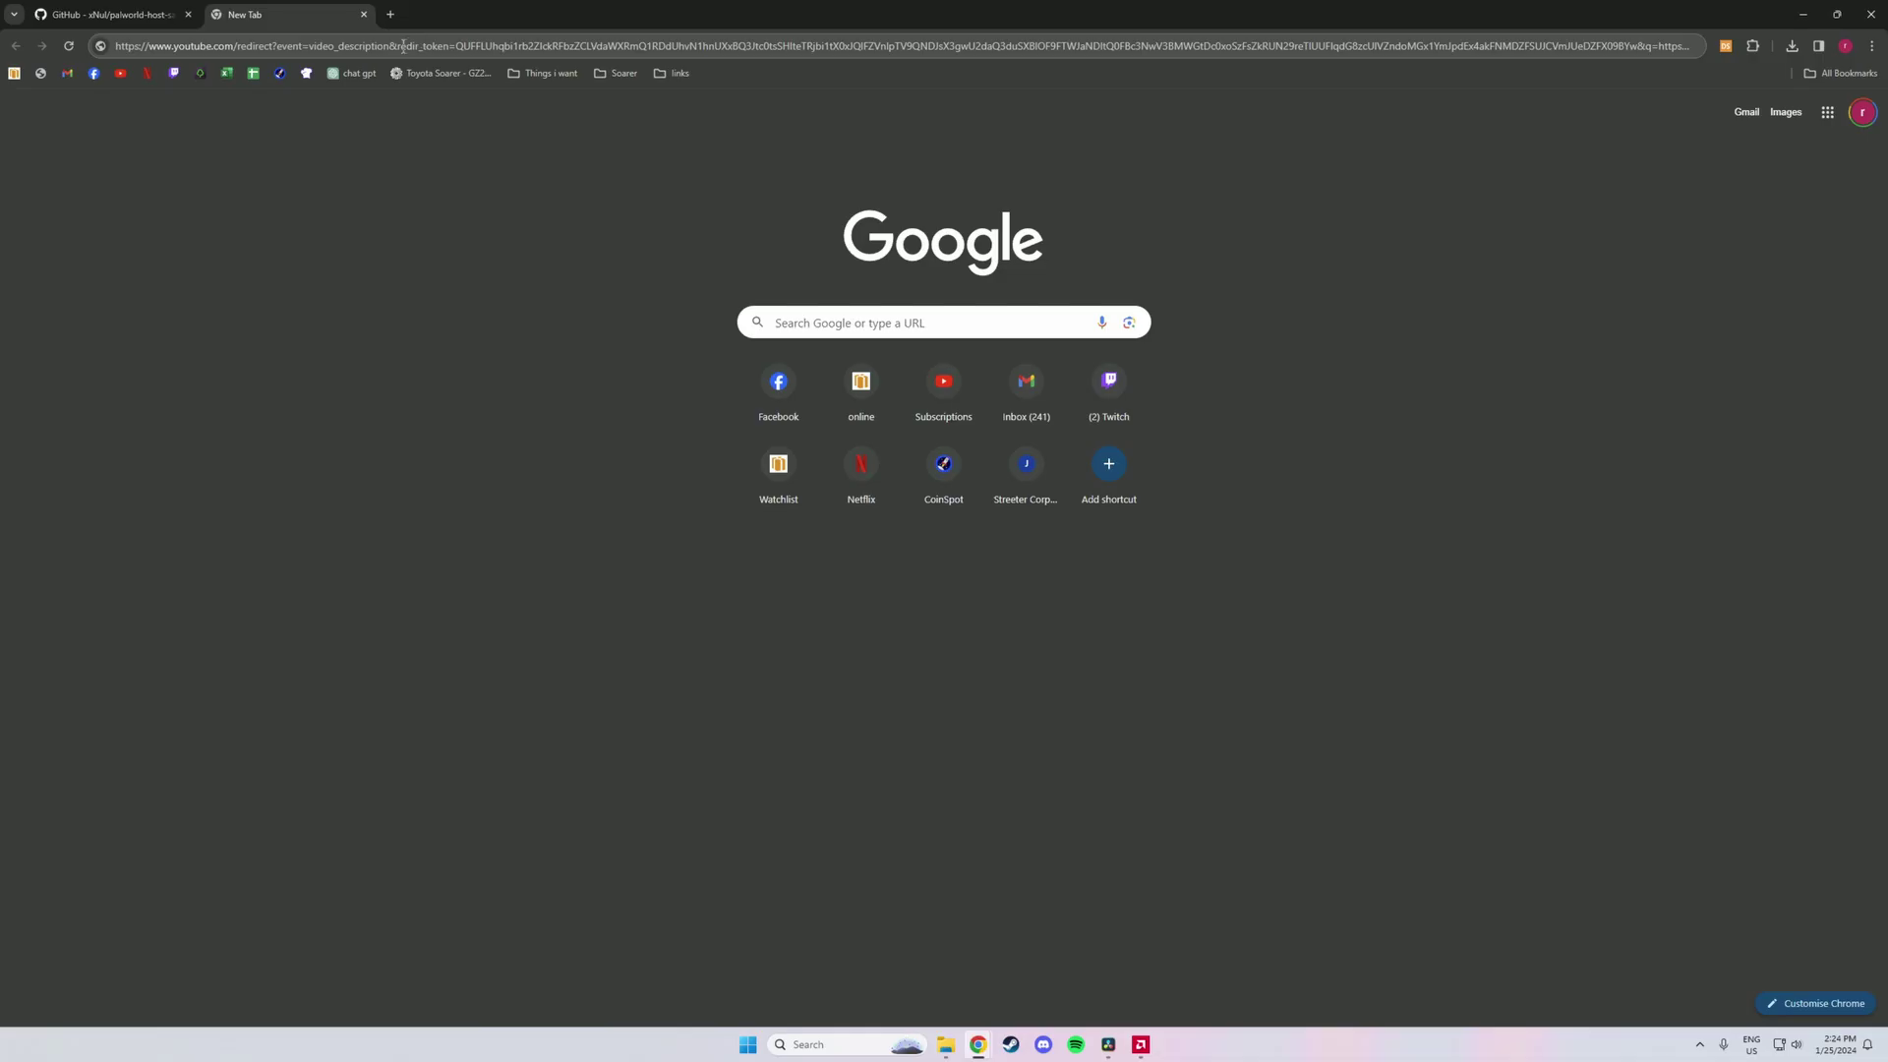
pyautogui.click(522, 46)
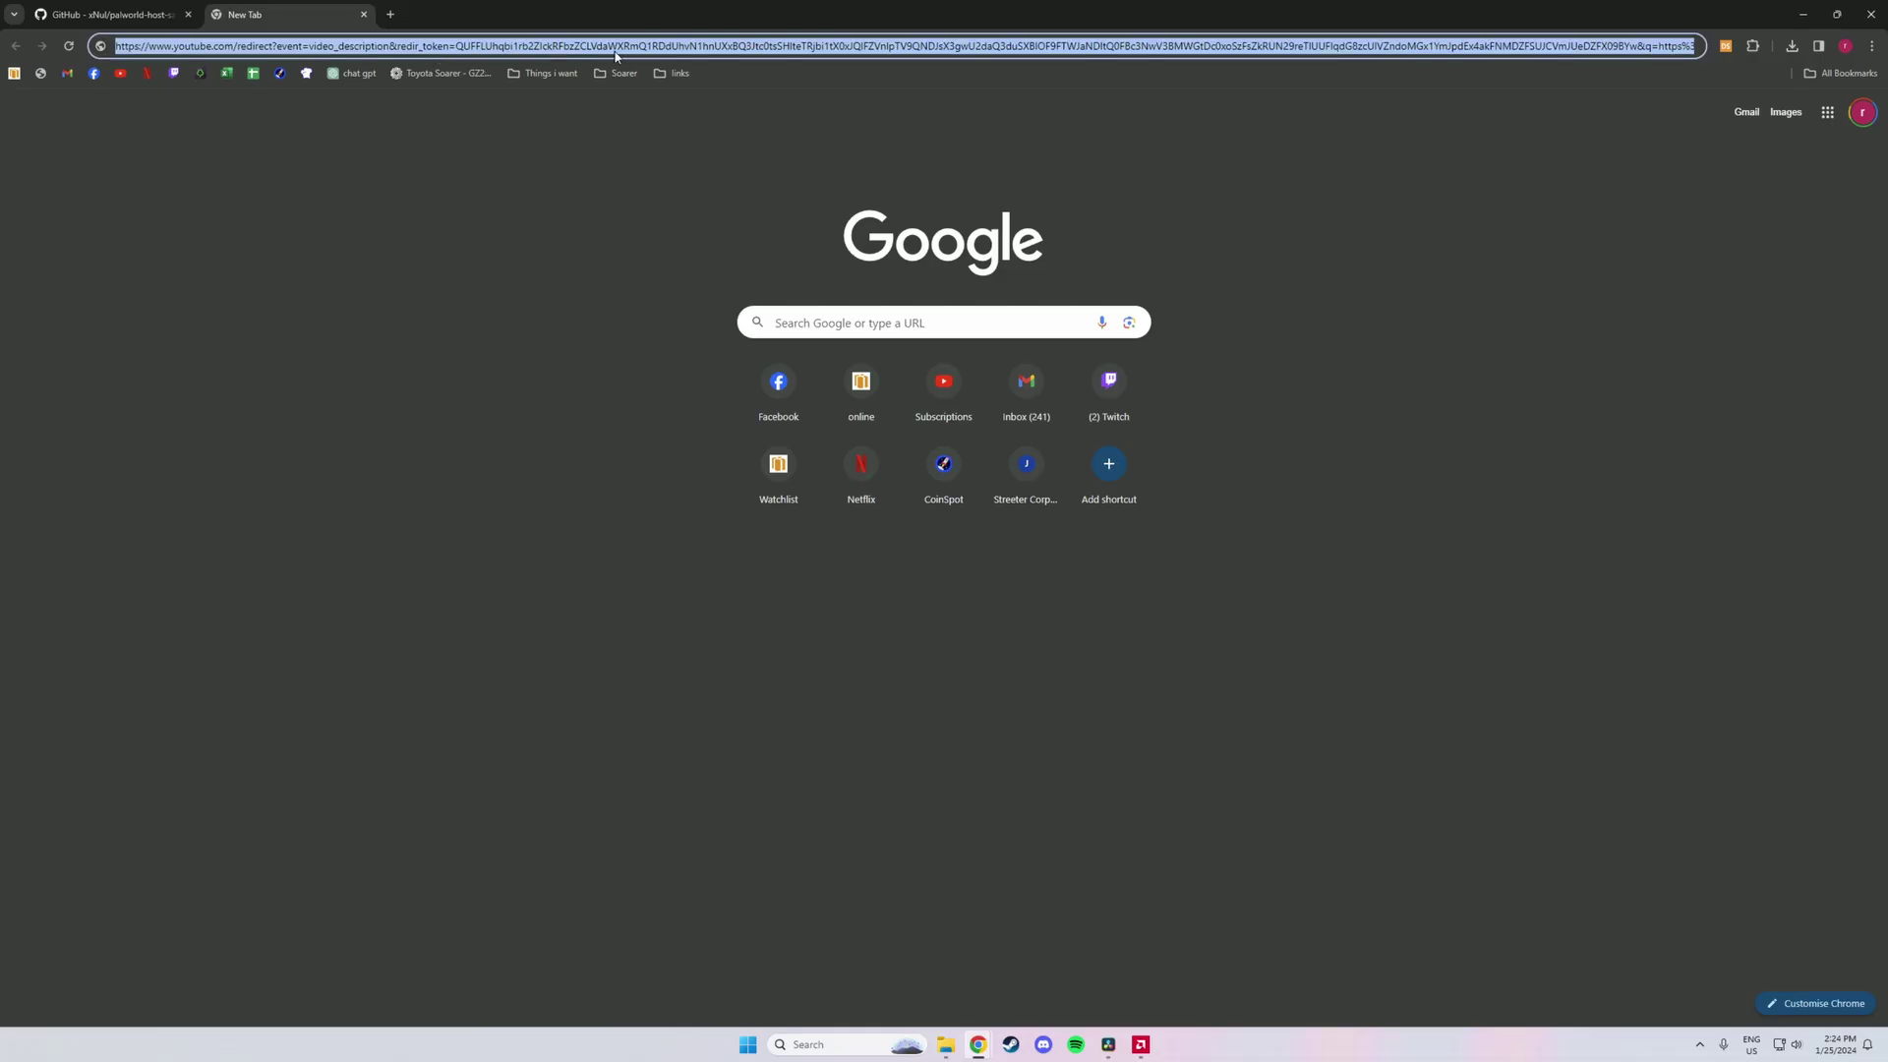
pyautogui.press('Return')
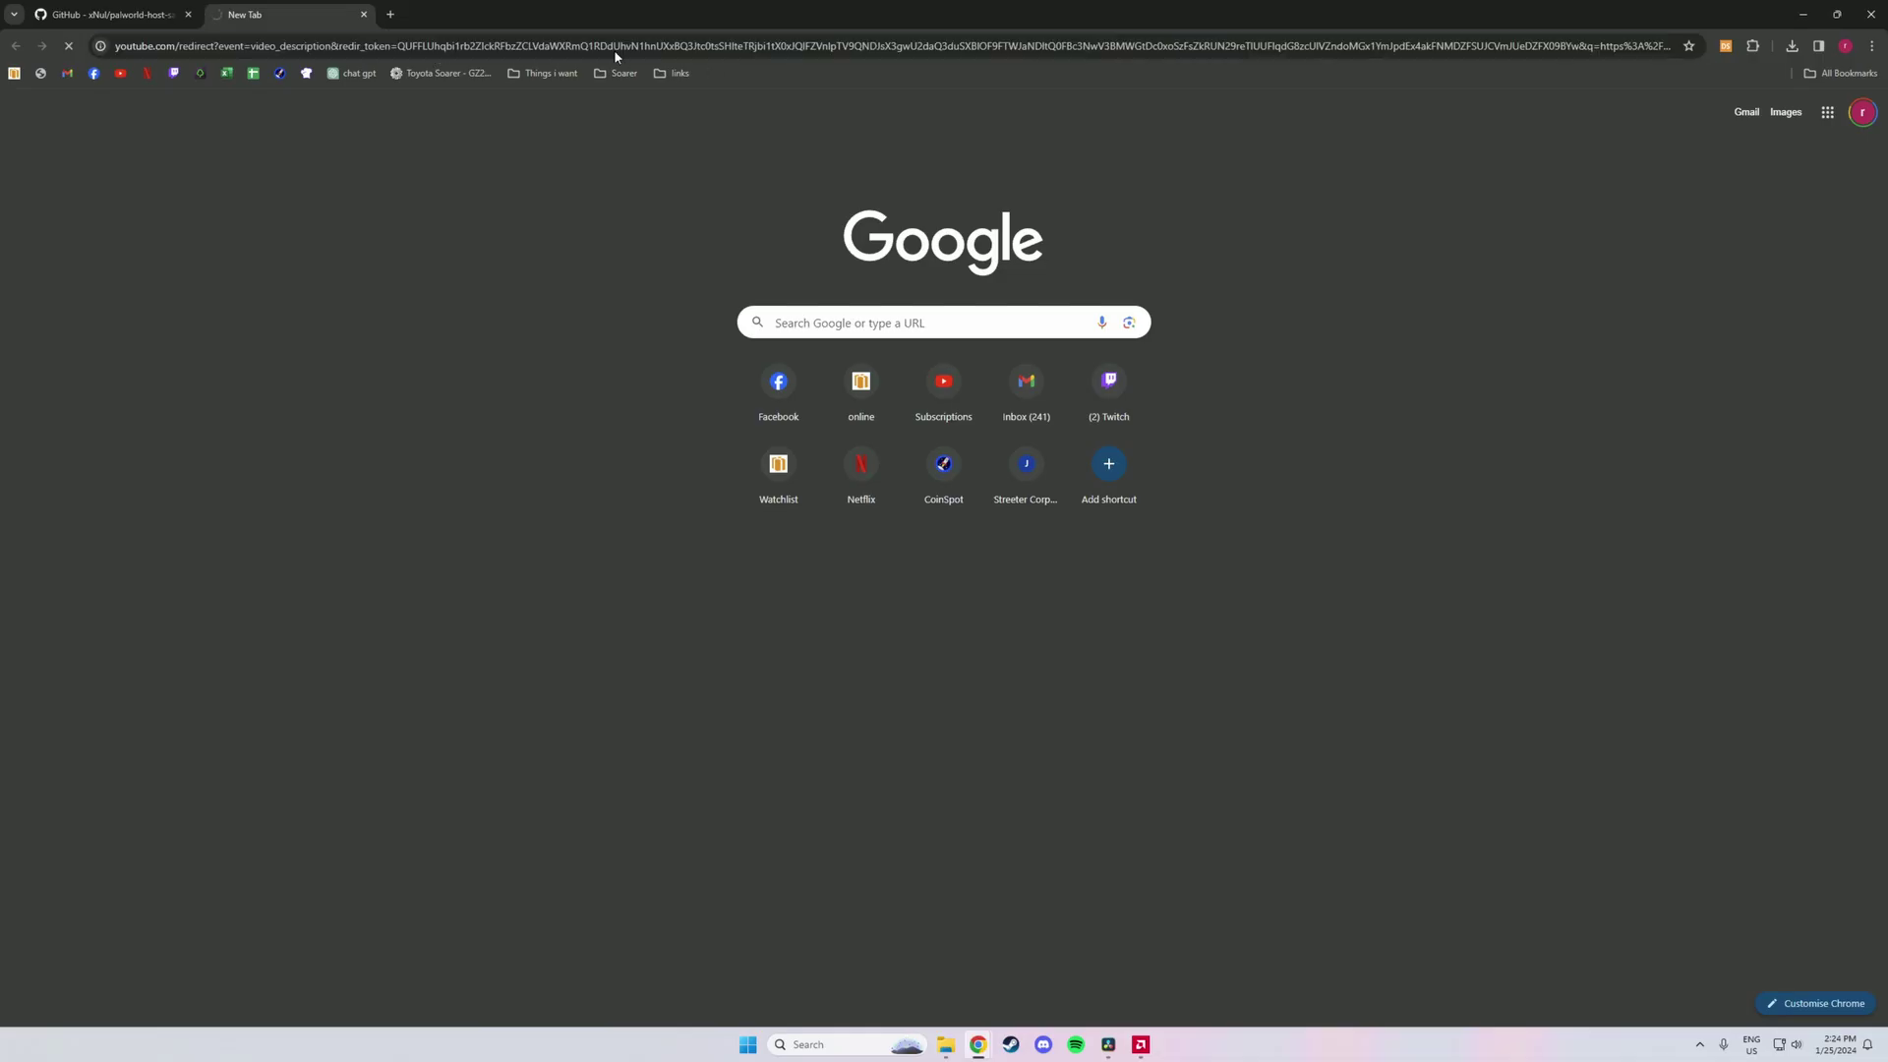
# Step: Save the uesave download to Downloads and extract the archive there
pyautogui.click(670, 506)
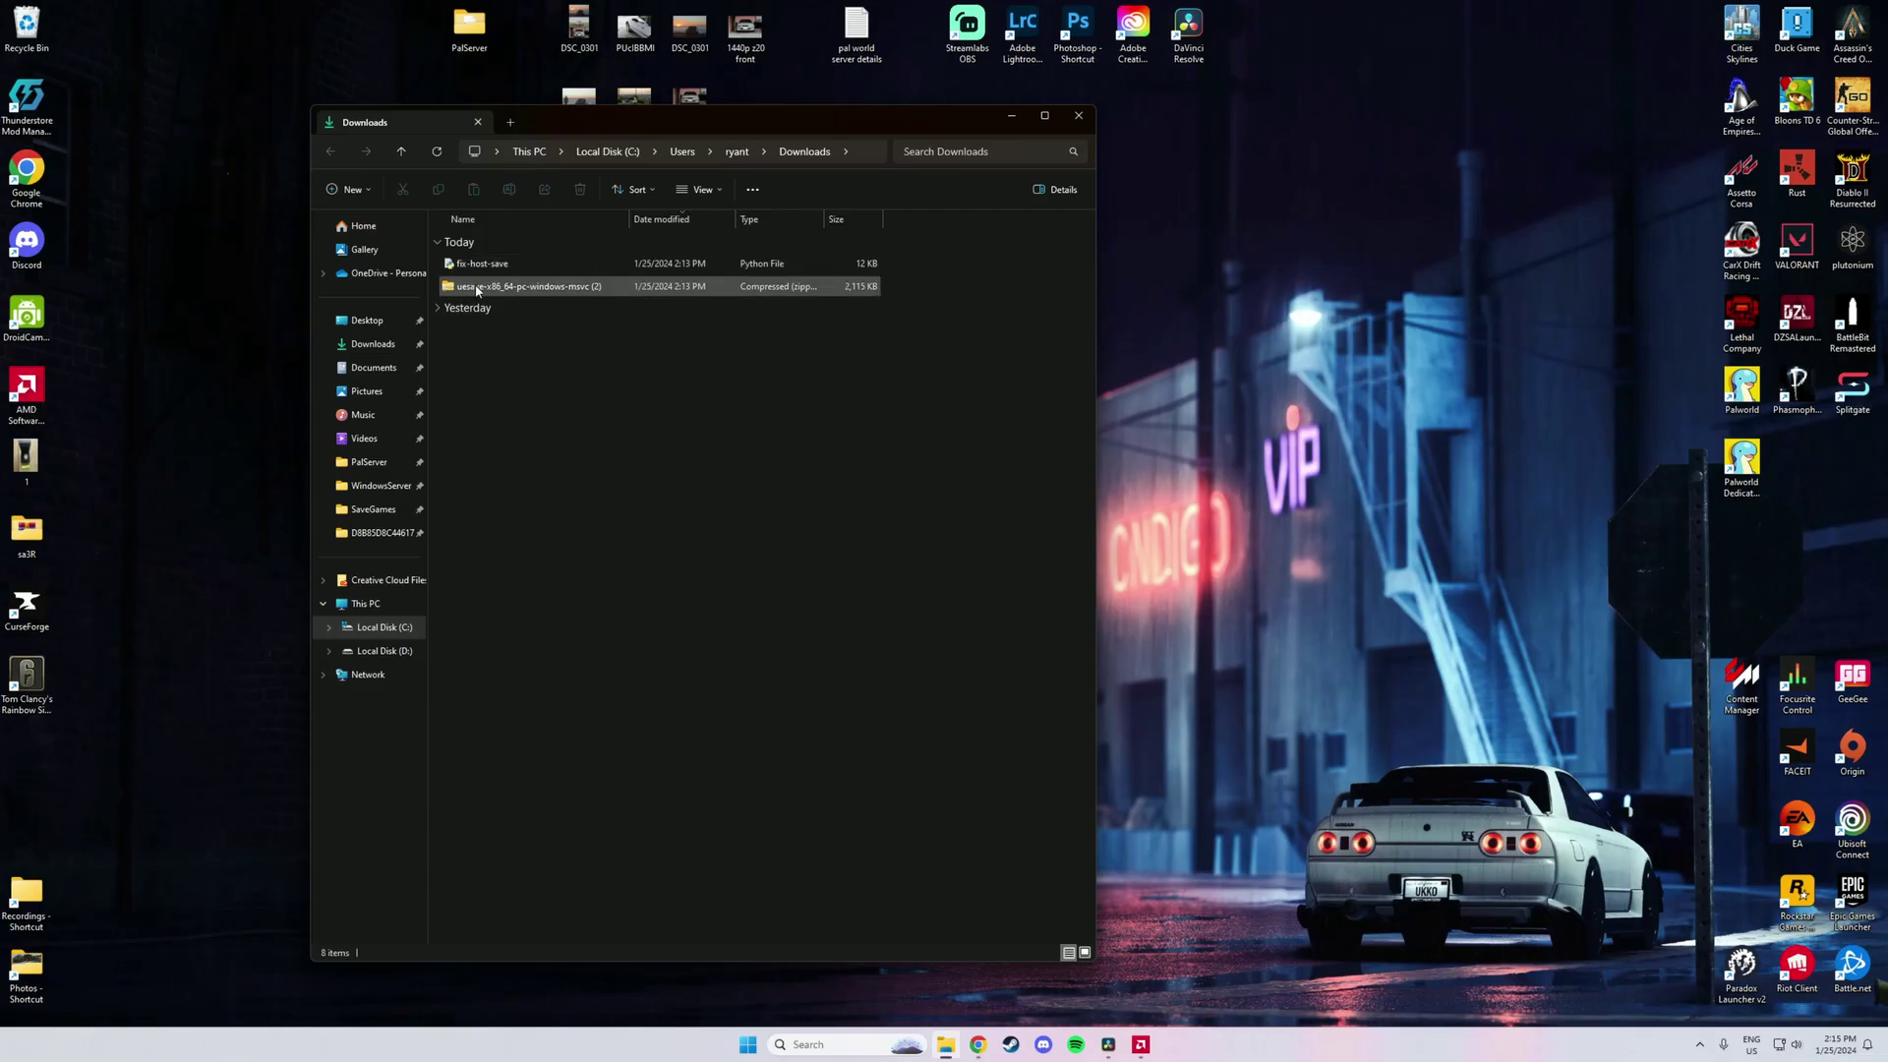
pyautogui.rightClick(478, 286)
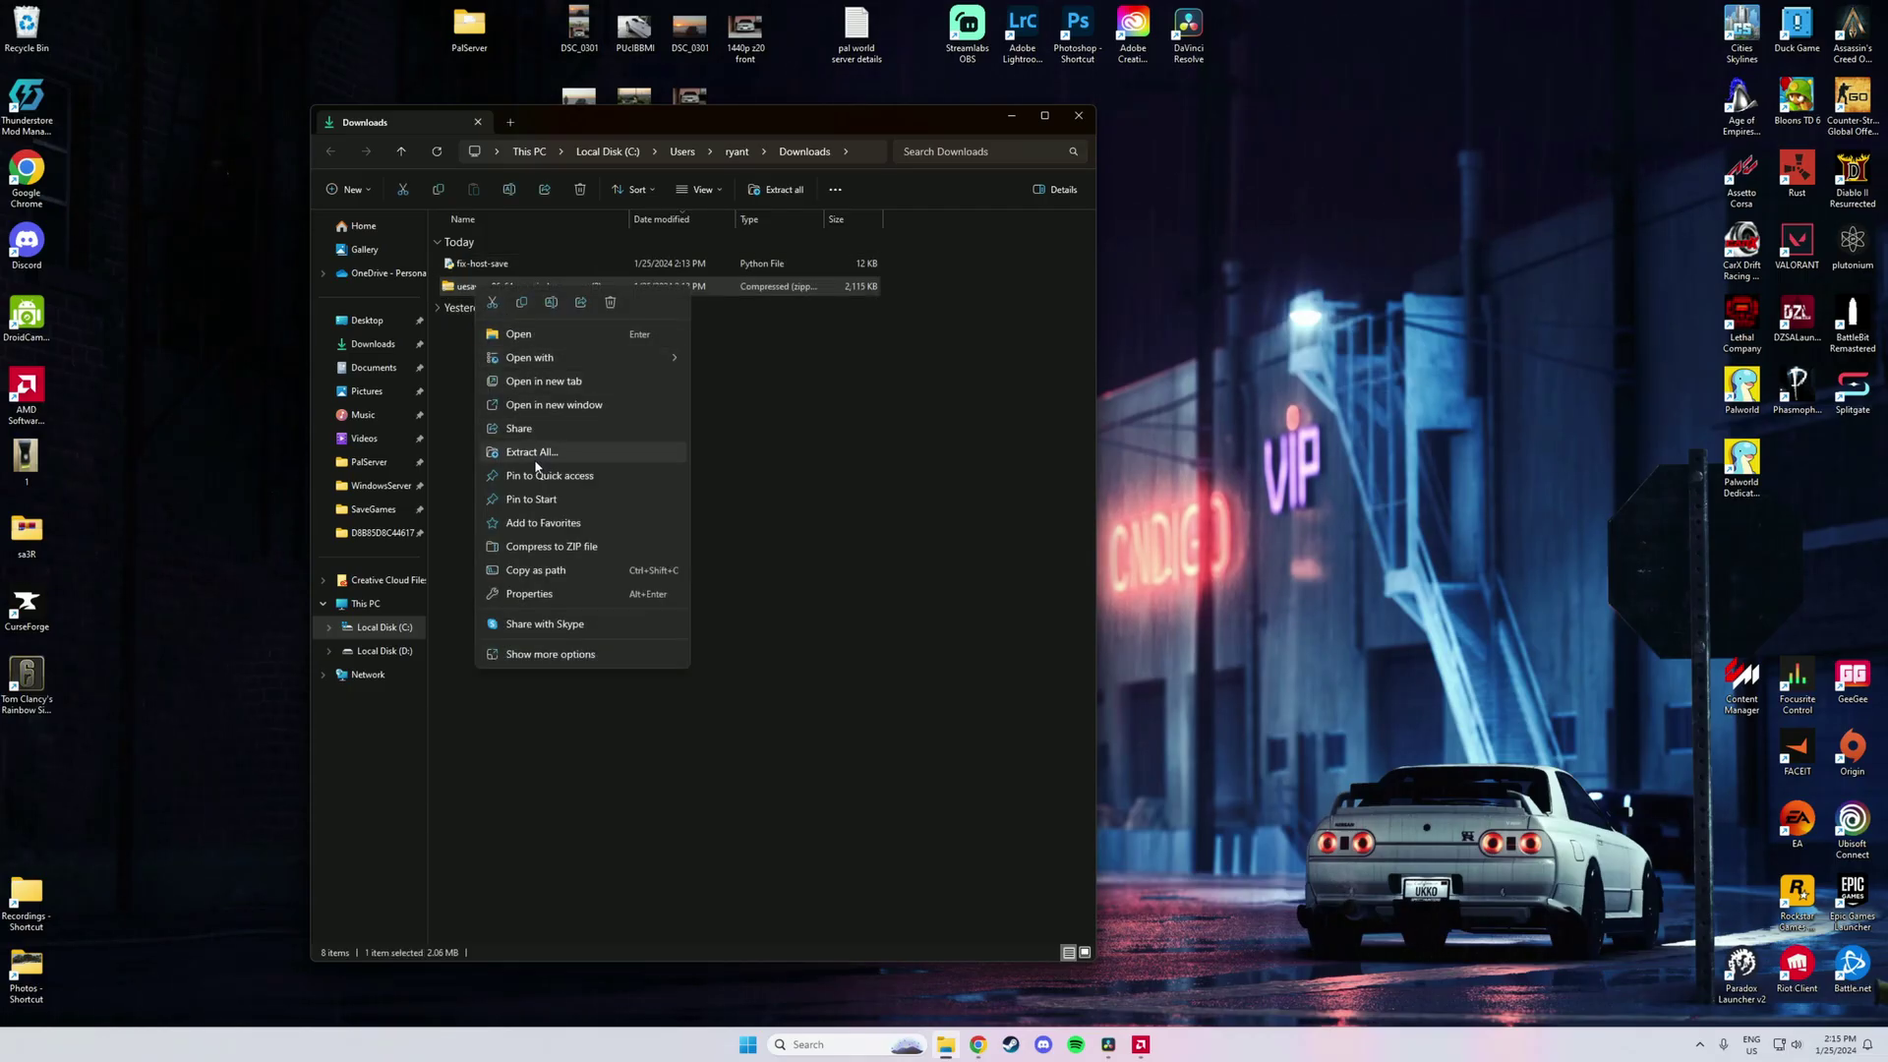
pyautogui.click(547, 452)
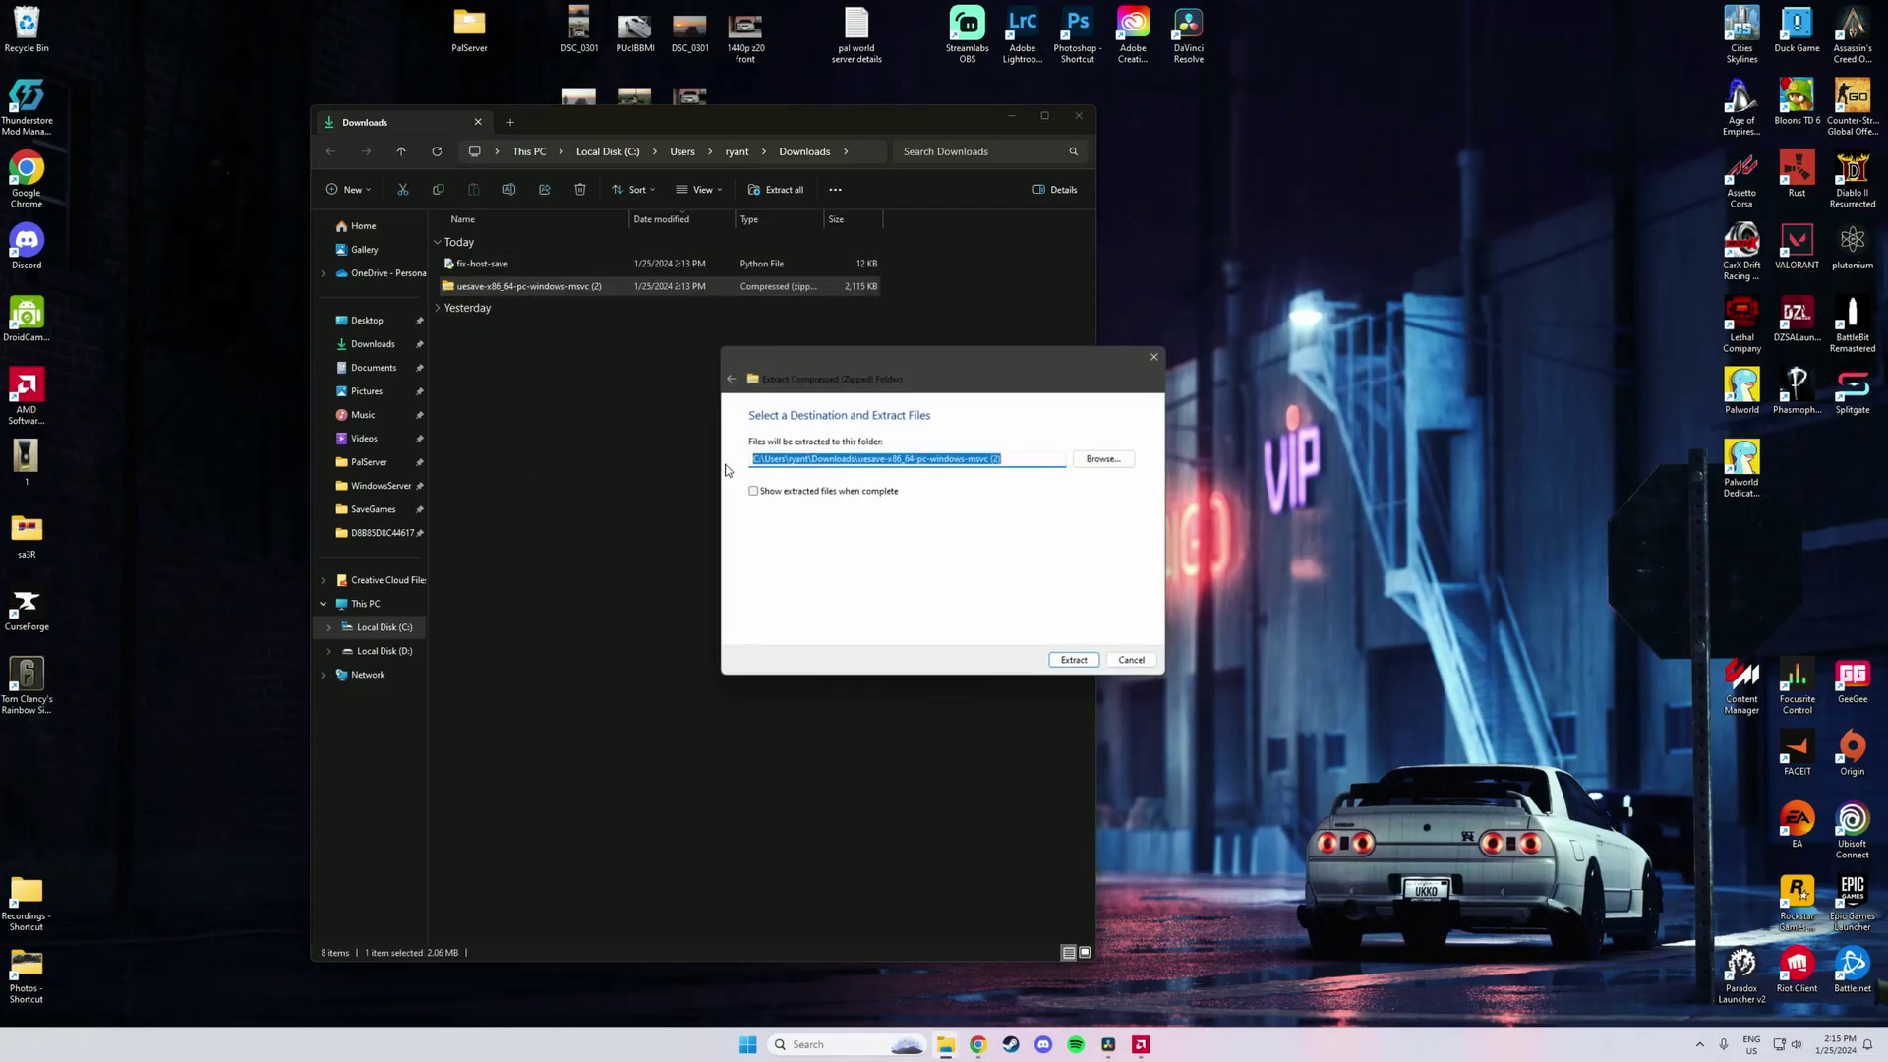
pyautogui.click(1076, 661)
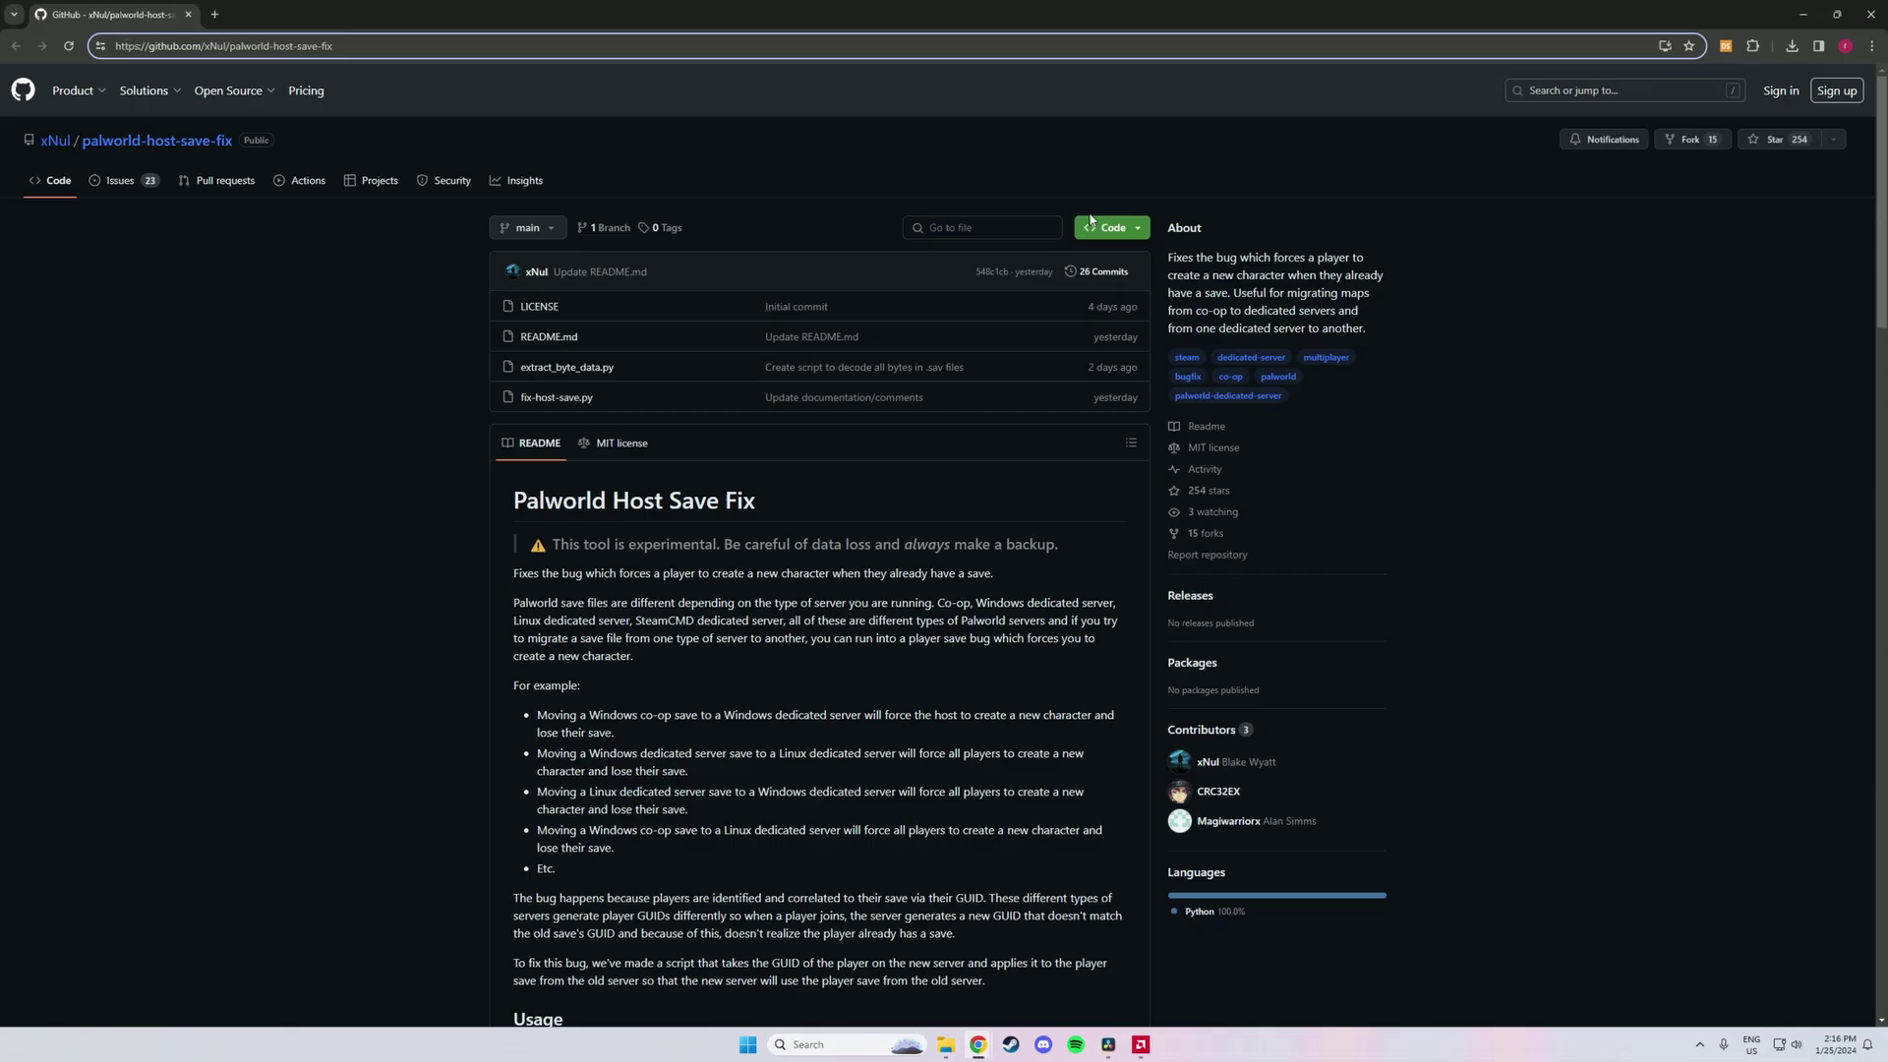
# Step: Download the palworld-host-save-fix repository as a ZIP into Downloads
pyautogui.click(1089, 222)
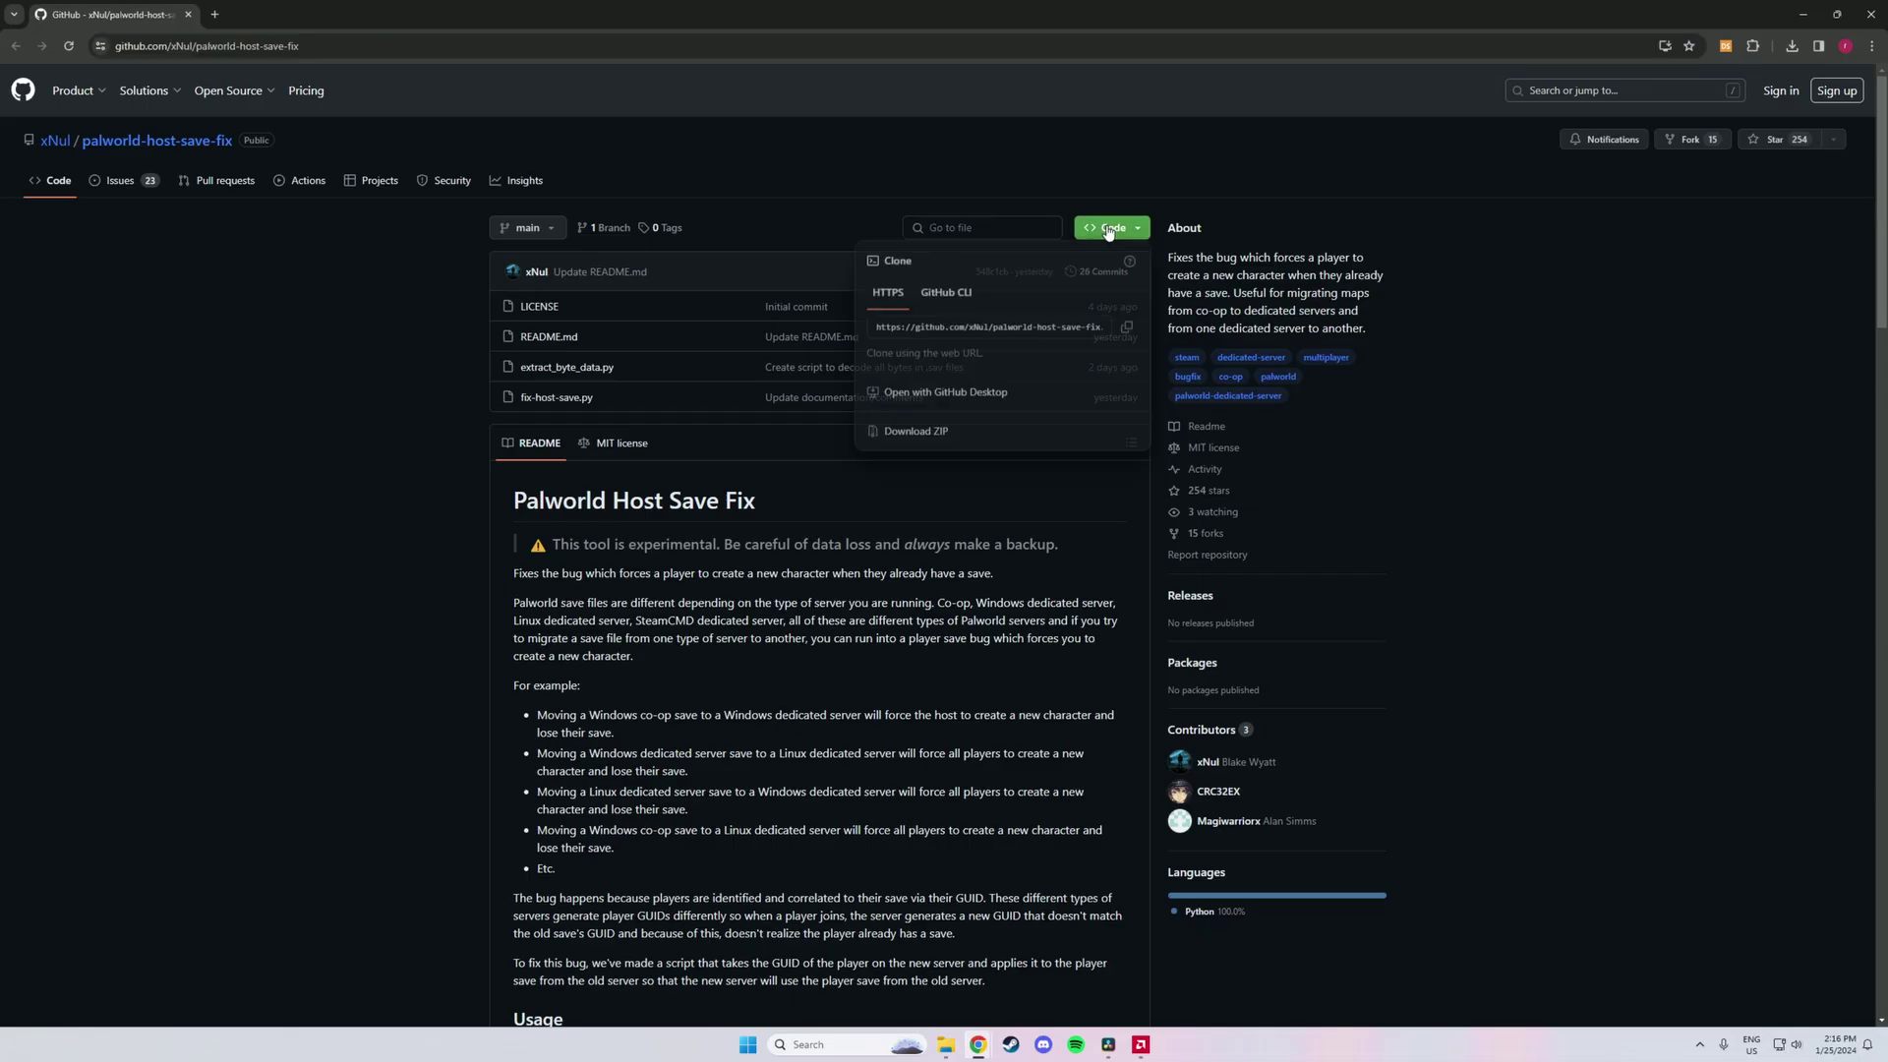
pyautogui.click(962, 434)
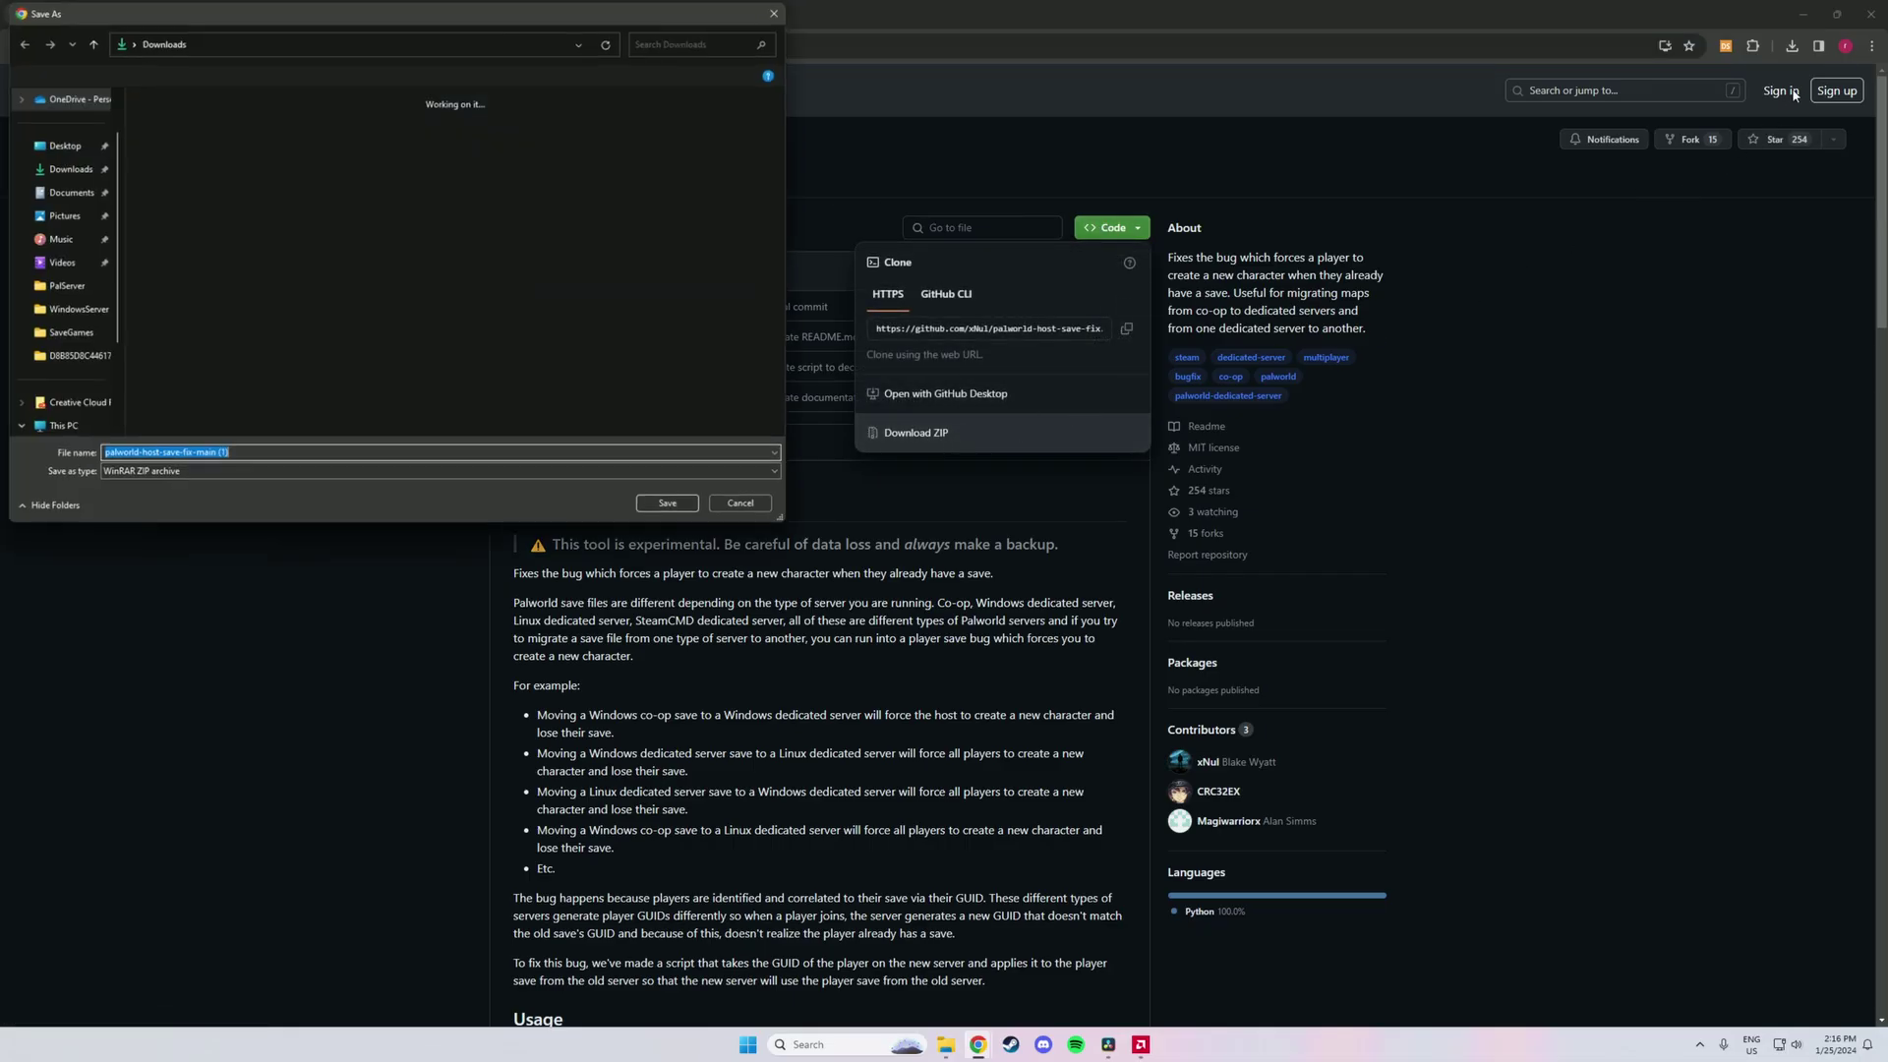
pyautogui.click(674, 502)
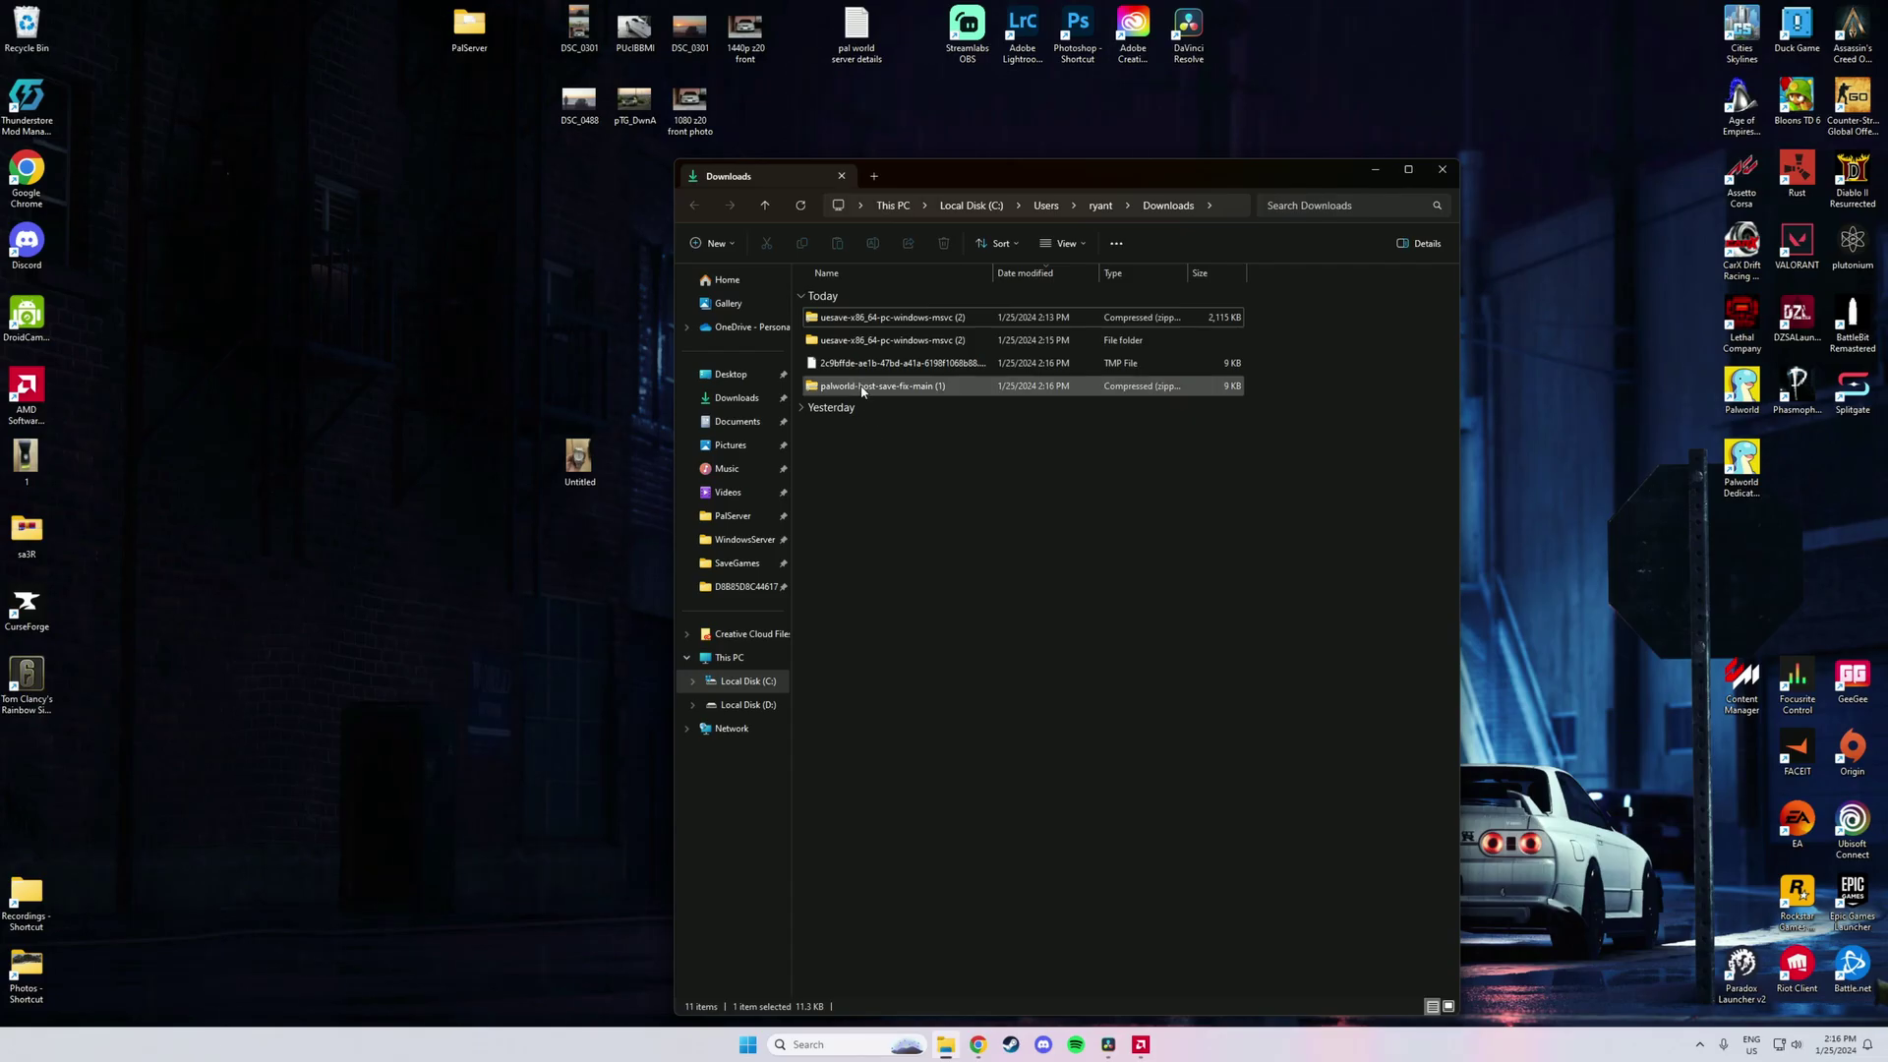
# Step: Extract palworld-host-save-fix to palworld-host-save-fix-main (1), open its inner folder and select the four scripts
pyautogui.rightClick(862, 392)
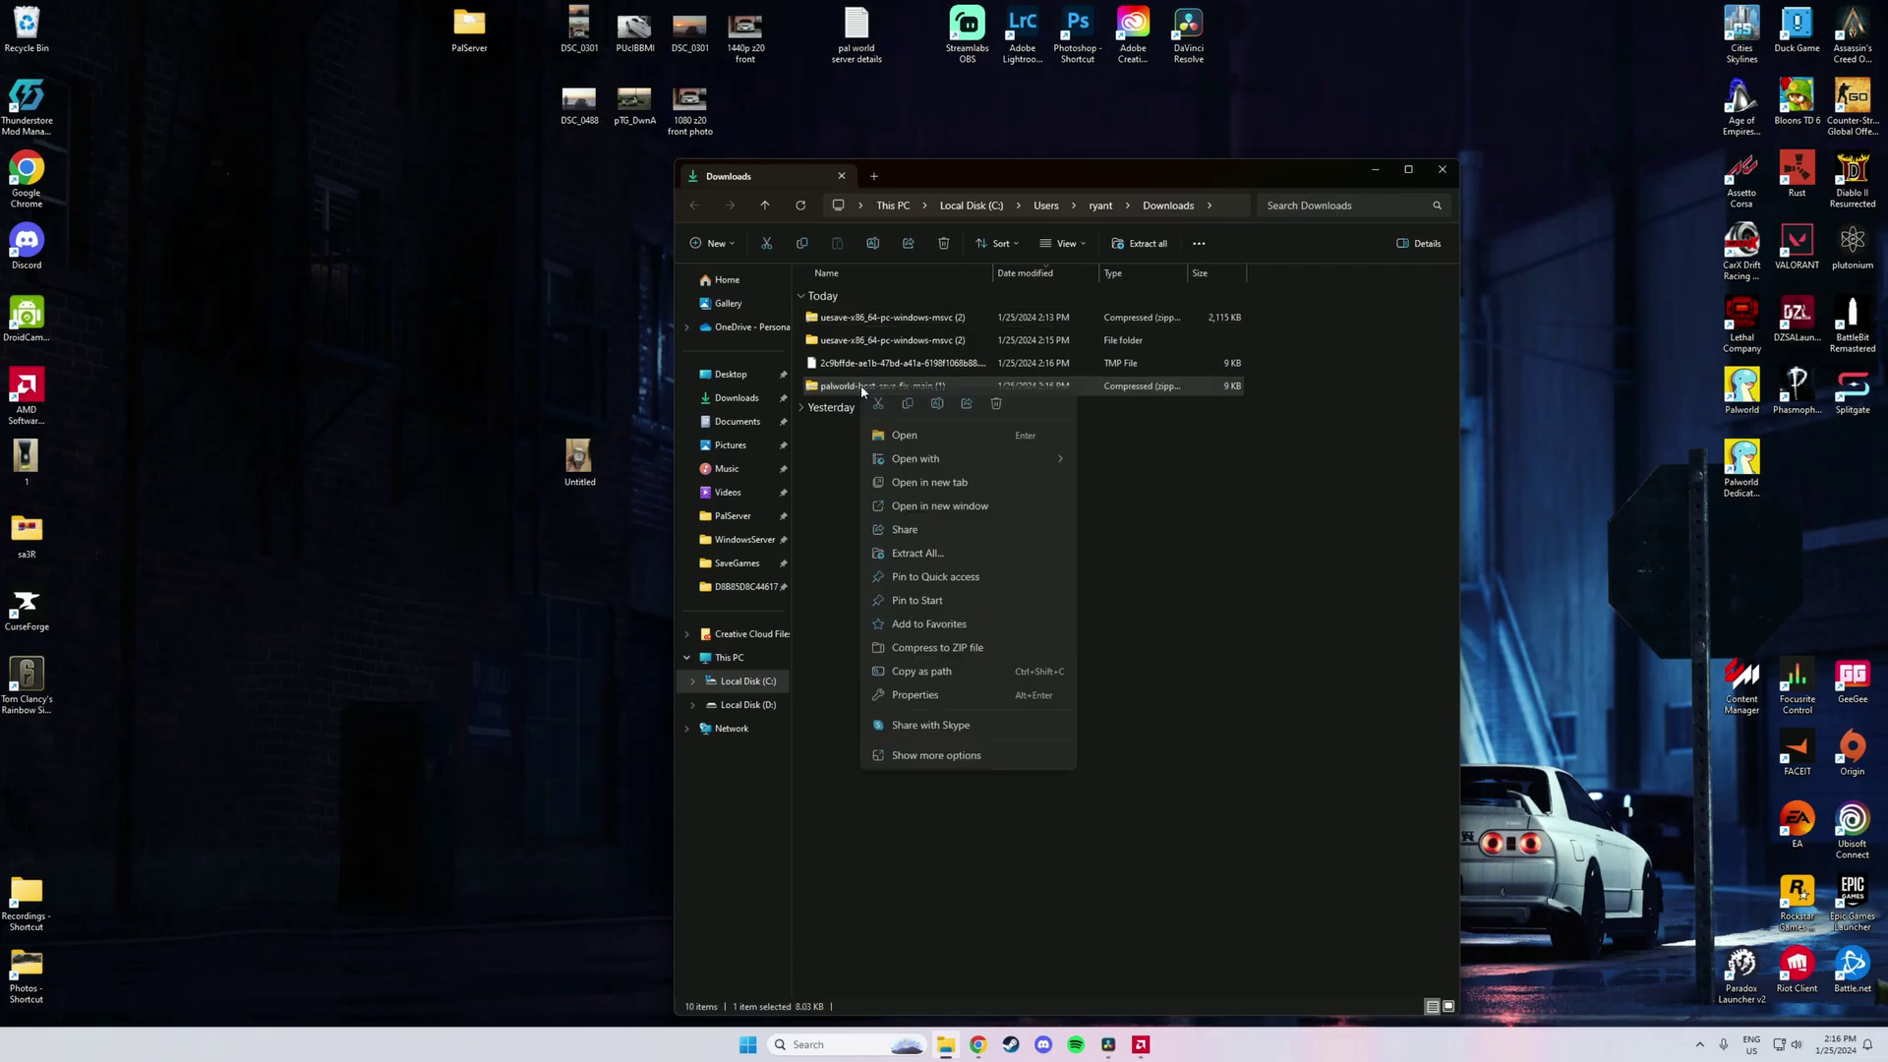
pyautogui.click(924, 546)
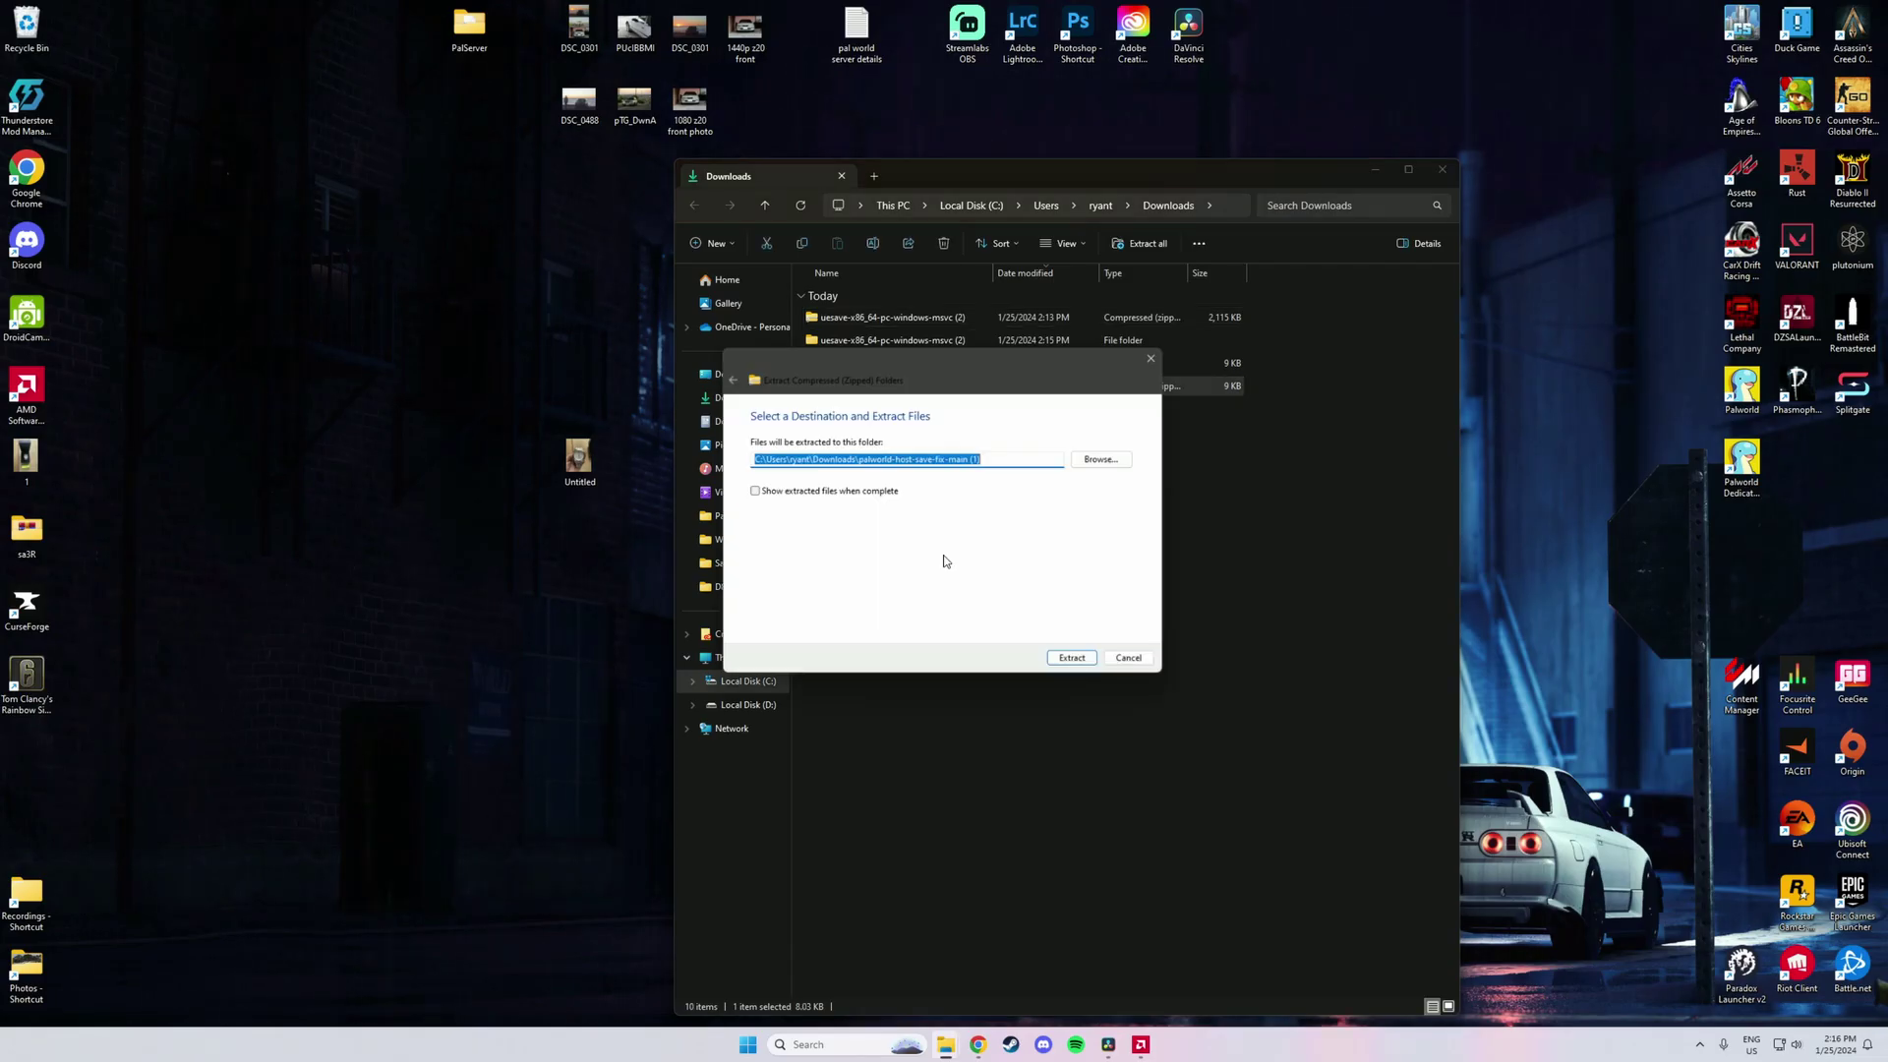
pyautogui.click(1072, 657)
pyautogui.click(886, 409)
pyautogui.doubleClick(886, 409)
pyautogui.doubleClick(859, 319)
pyautogui.moveTo(853, 426); pyautogui.dragTo(843, 321)
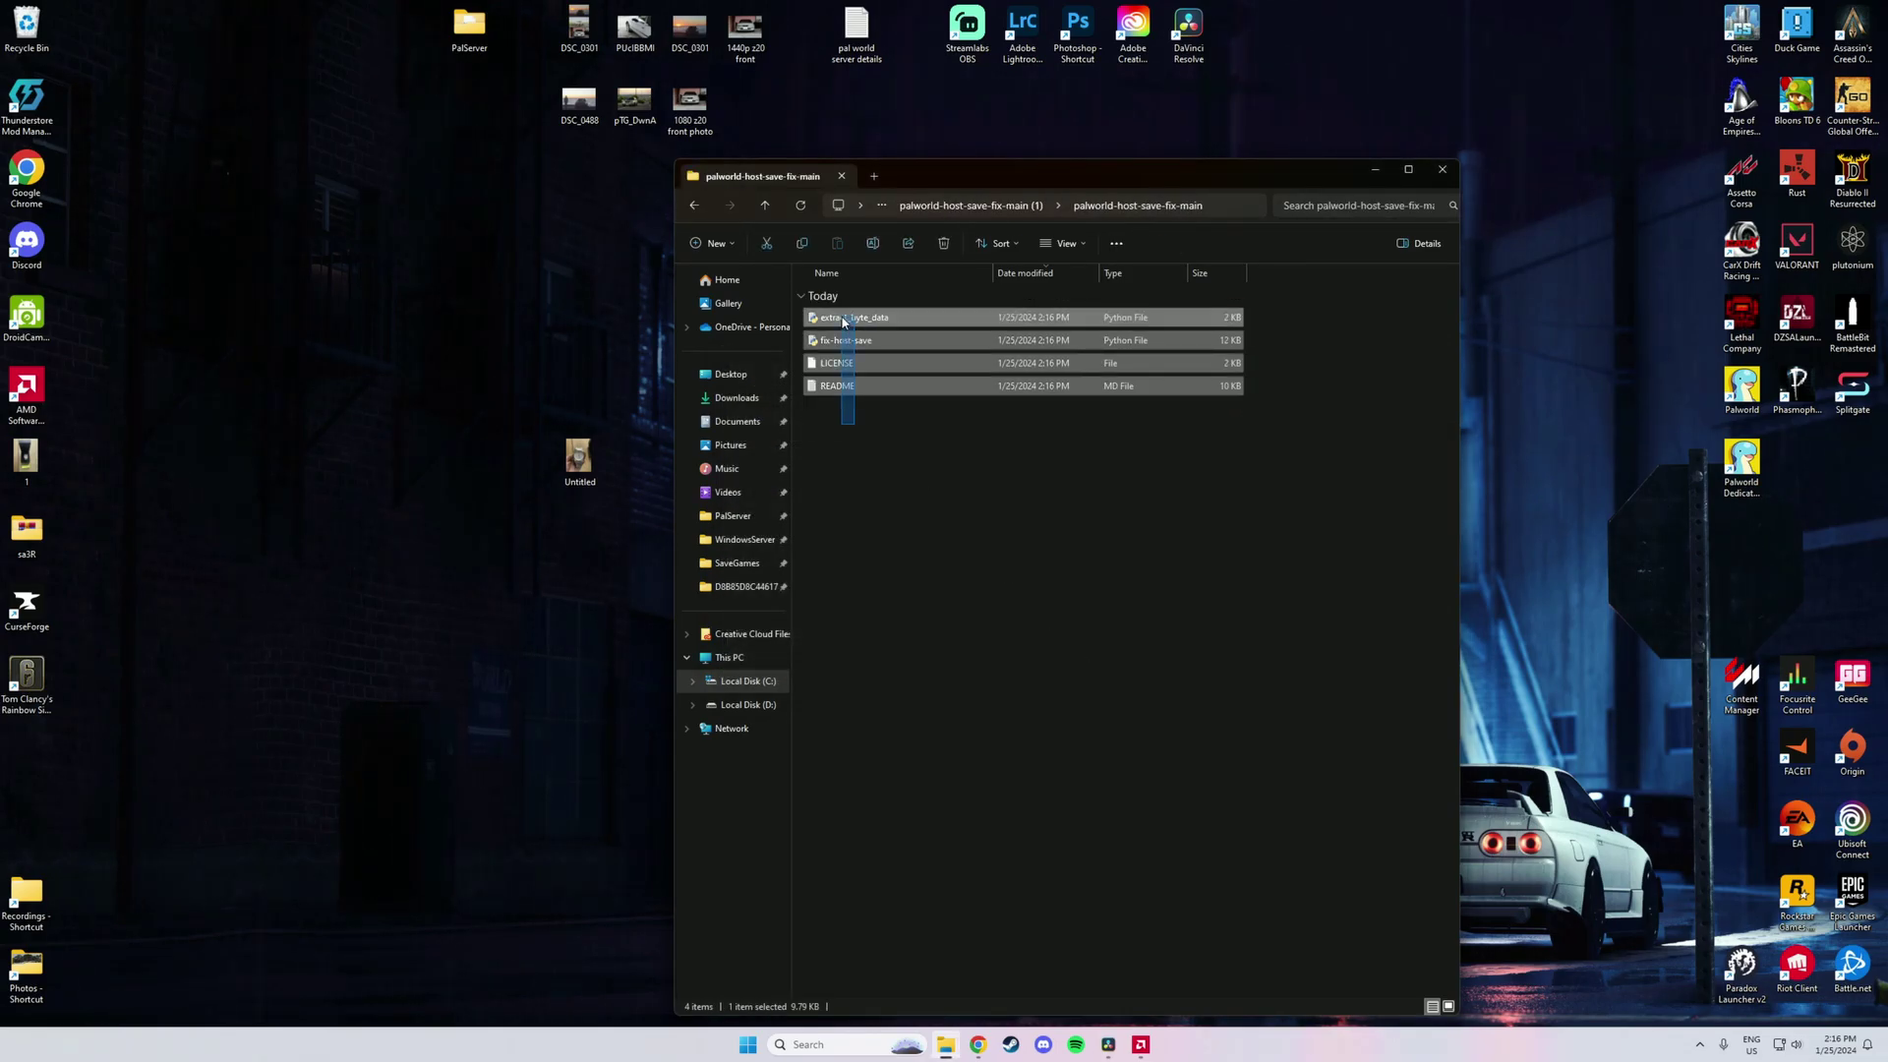
# Step: Cut the four script files from the inner folder and paste them into the outer palworld-host-save-fix-main (1) folder
pyautogui.click(984, 211)
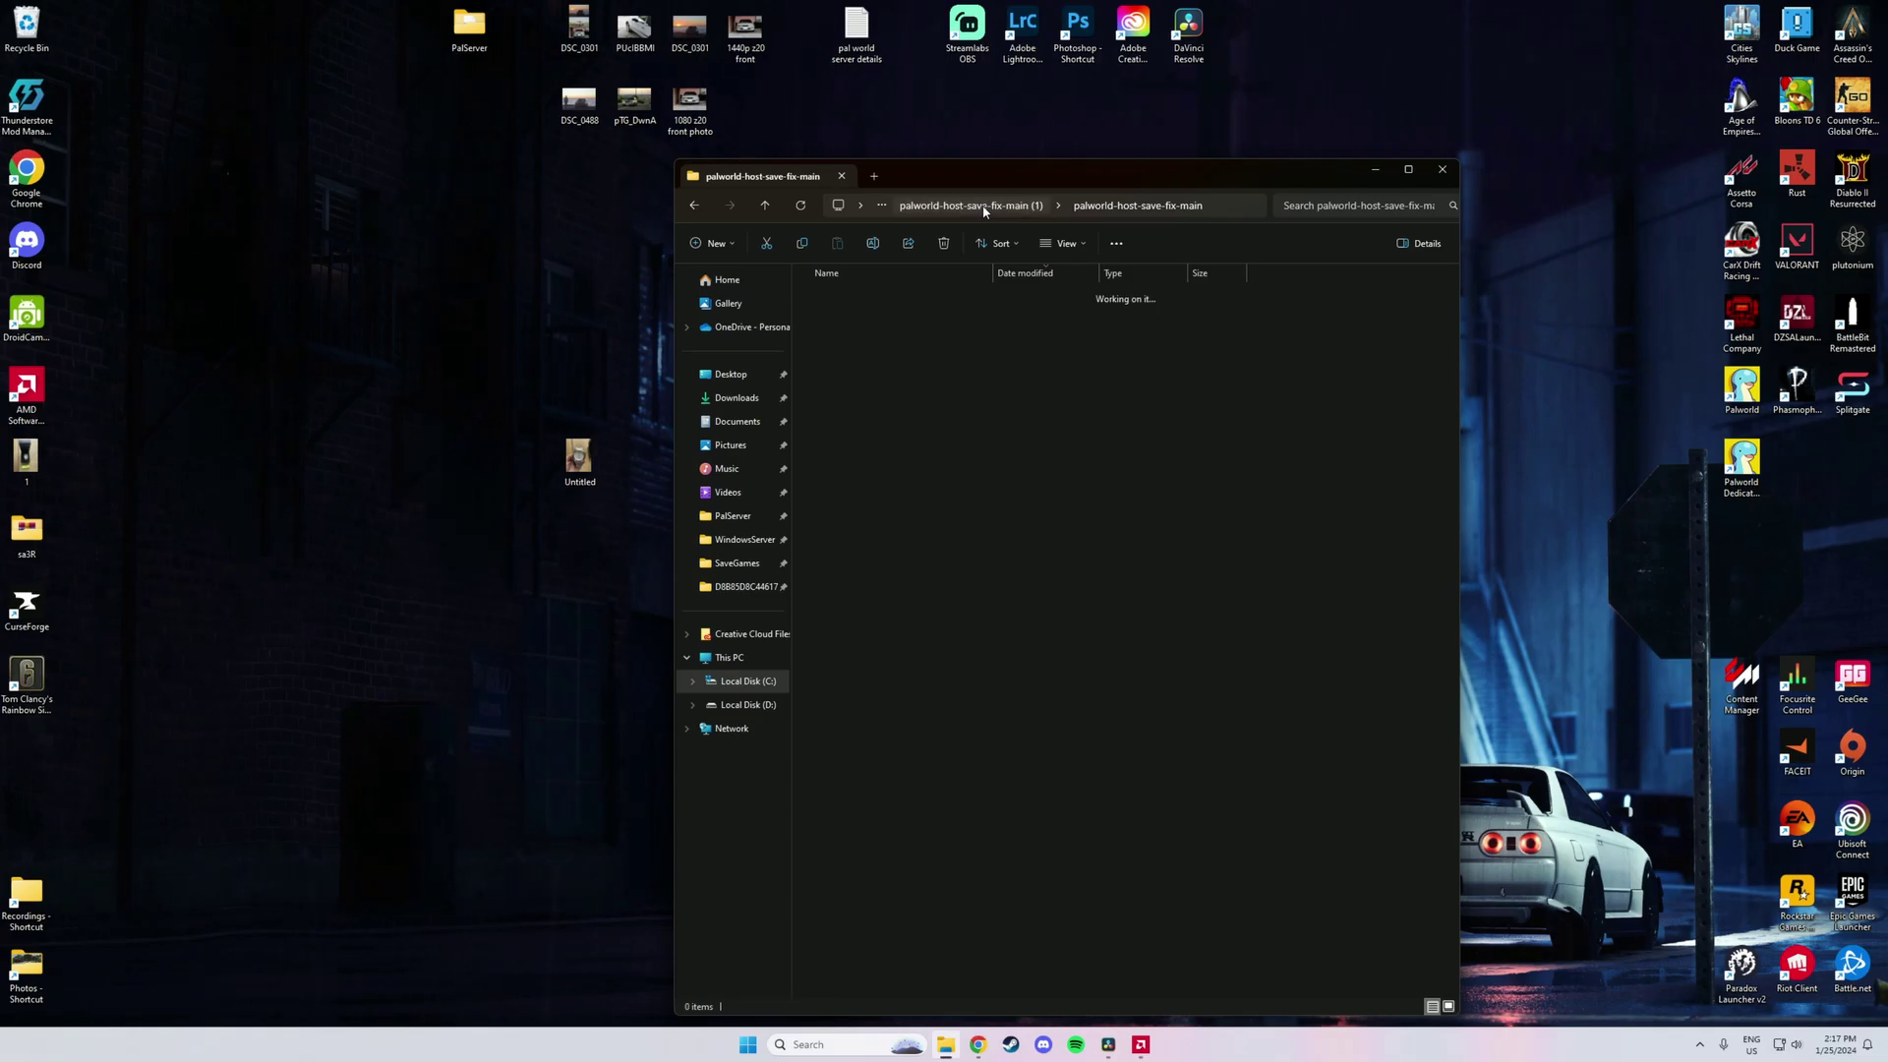
pyautogui.doubleClick(857, 323)
pyautogui.moveTo(861, 433); pyautogui.dragTo(829, 318)
pyautogui.rightClick(828, 318)
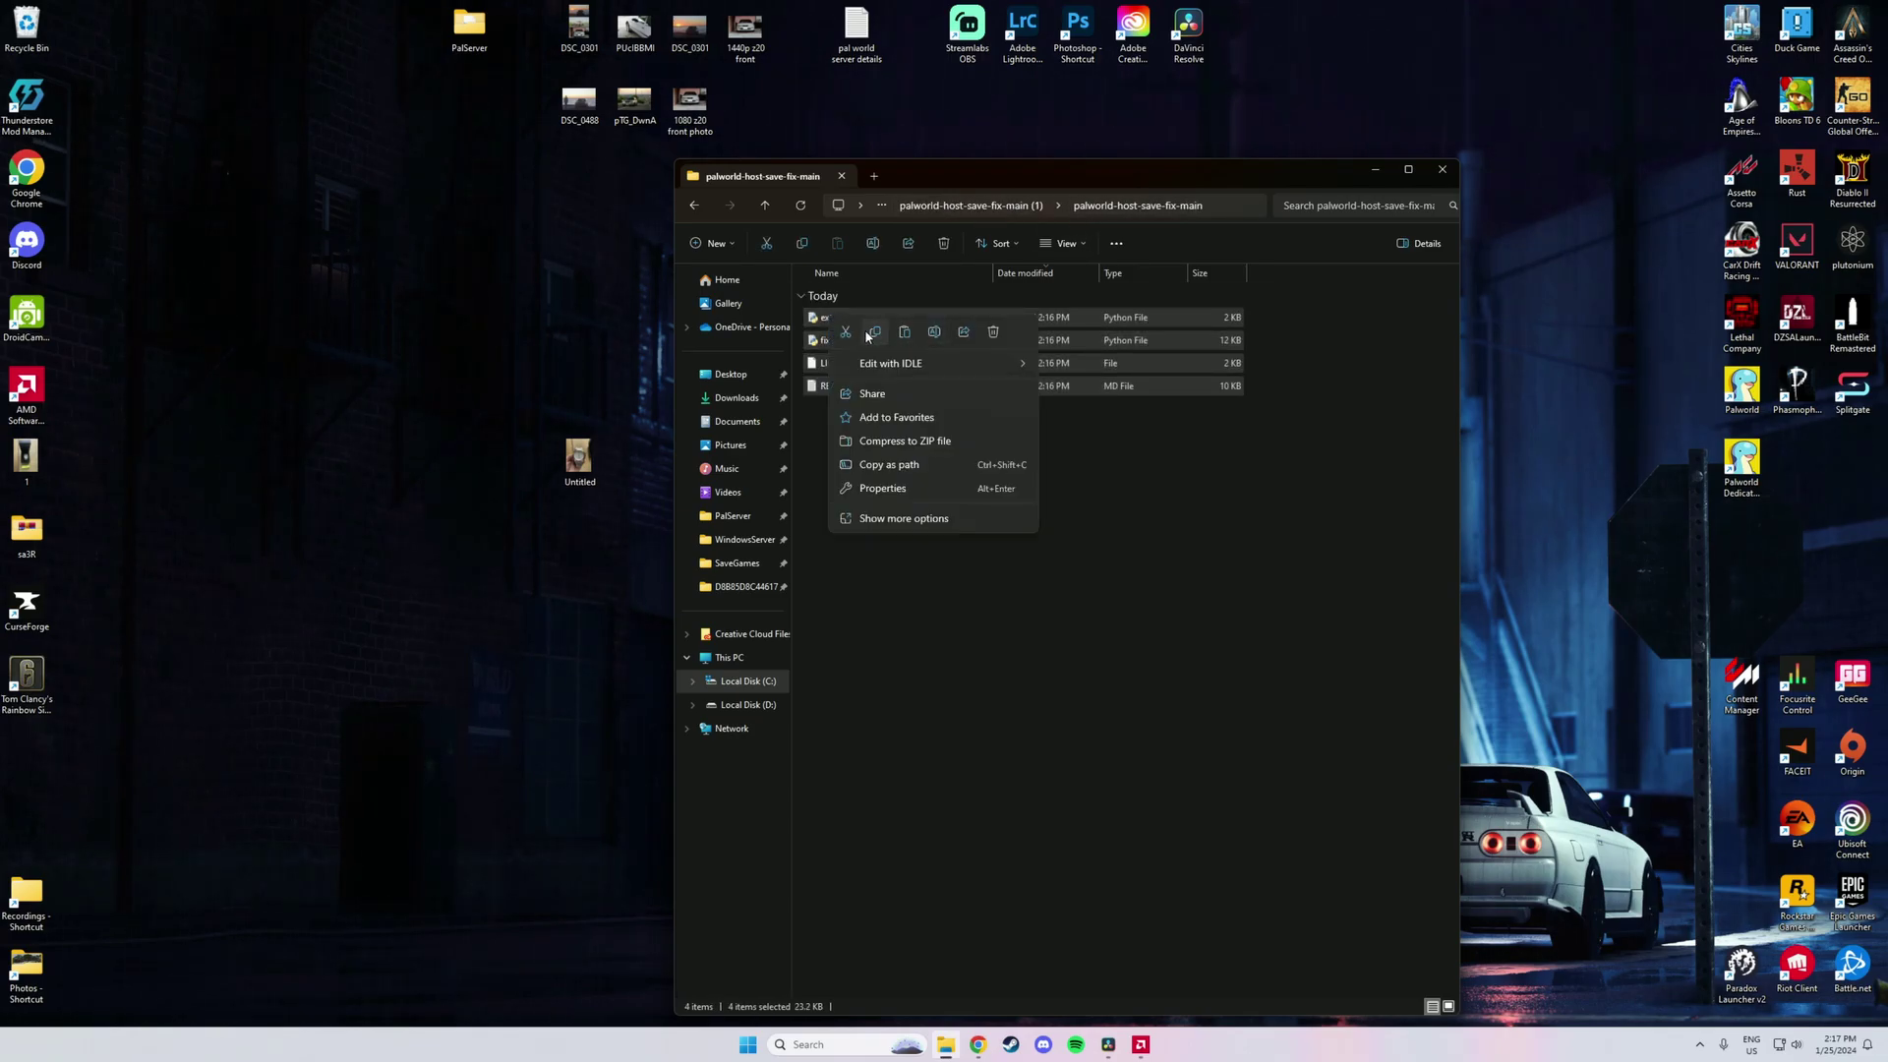
pyautogui.click(846, 332)
pyautogui.click(1012, 209)
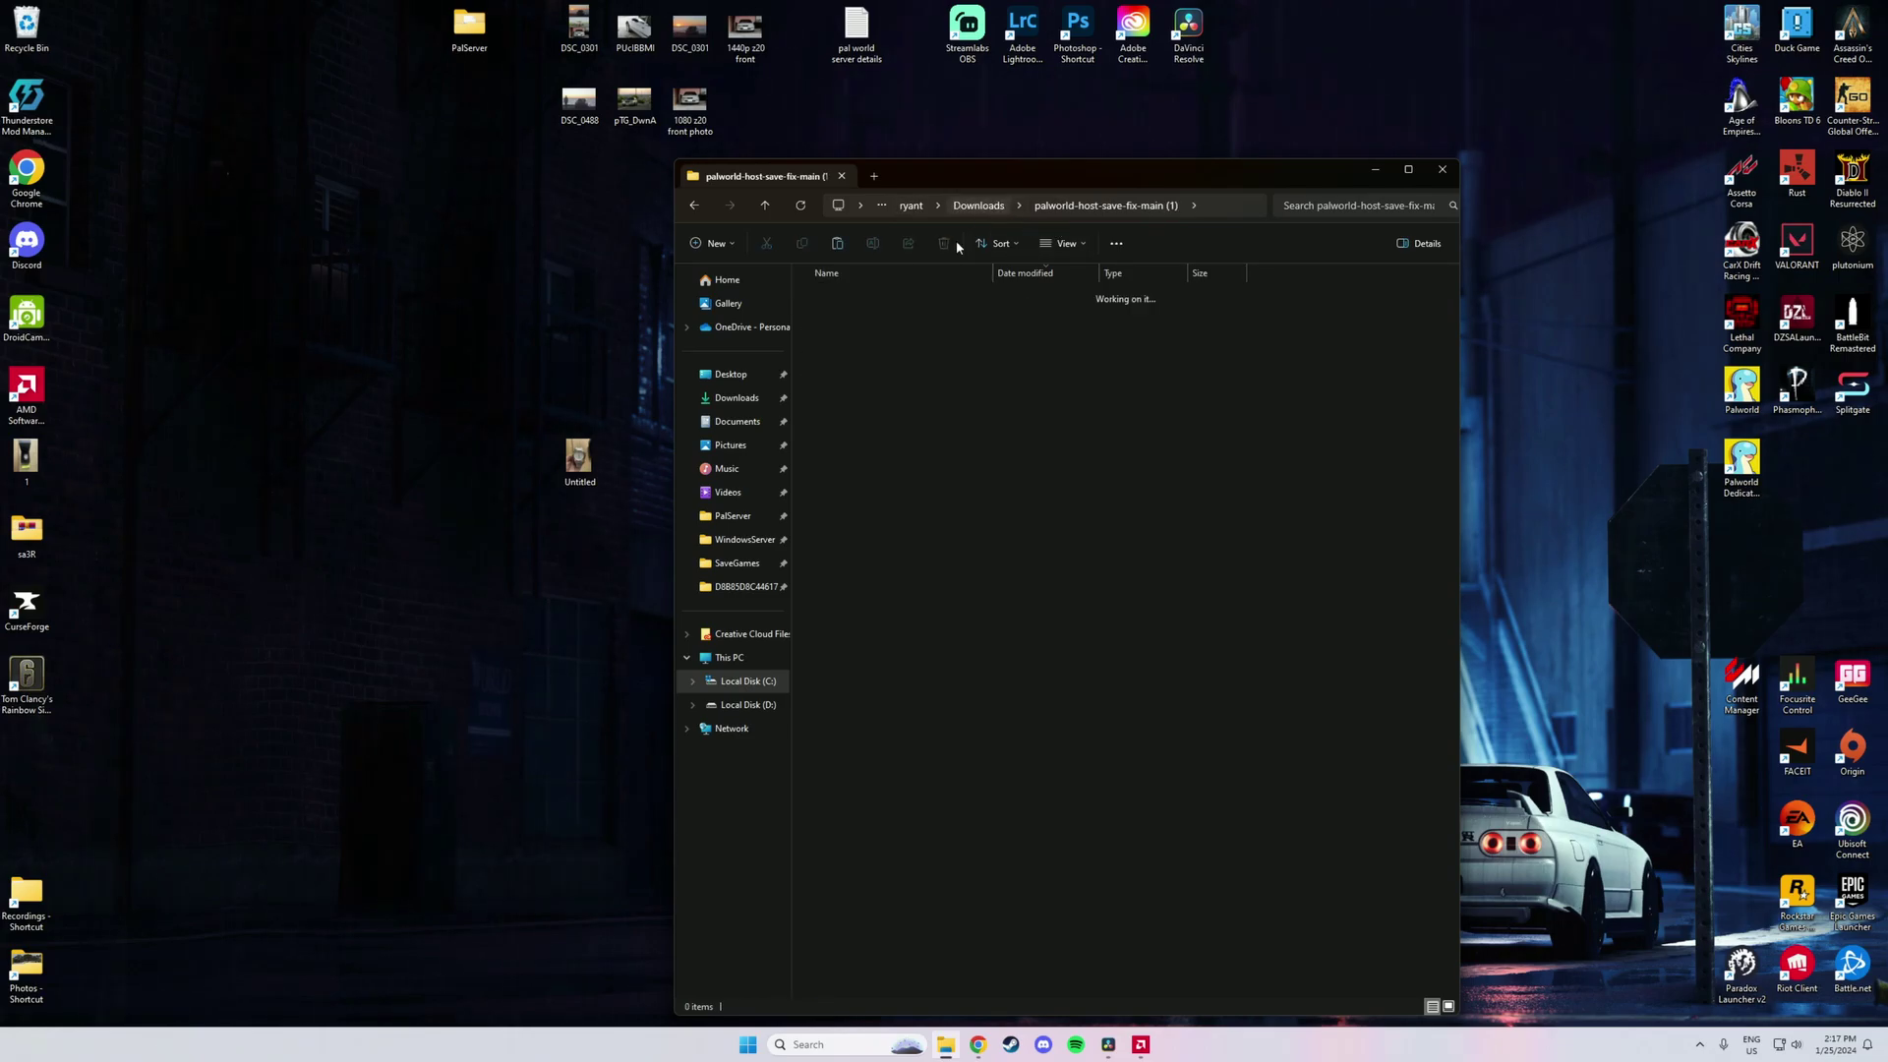
pyautogui.rightClick(847, 376)
pyautogui.click(865, 390)
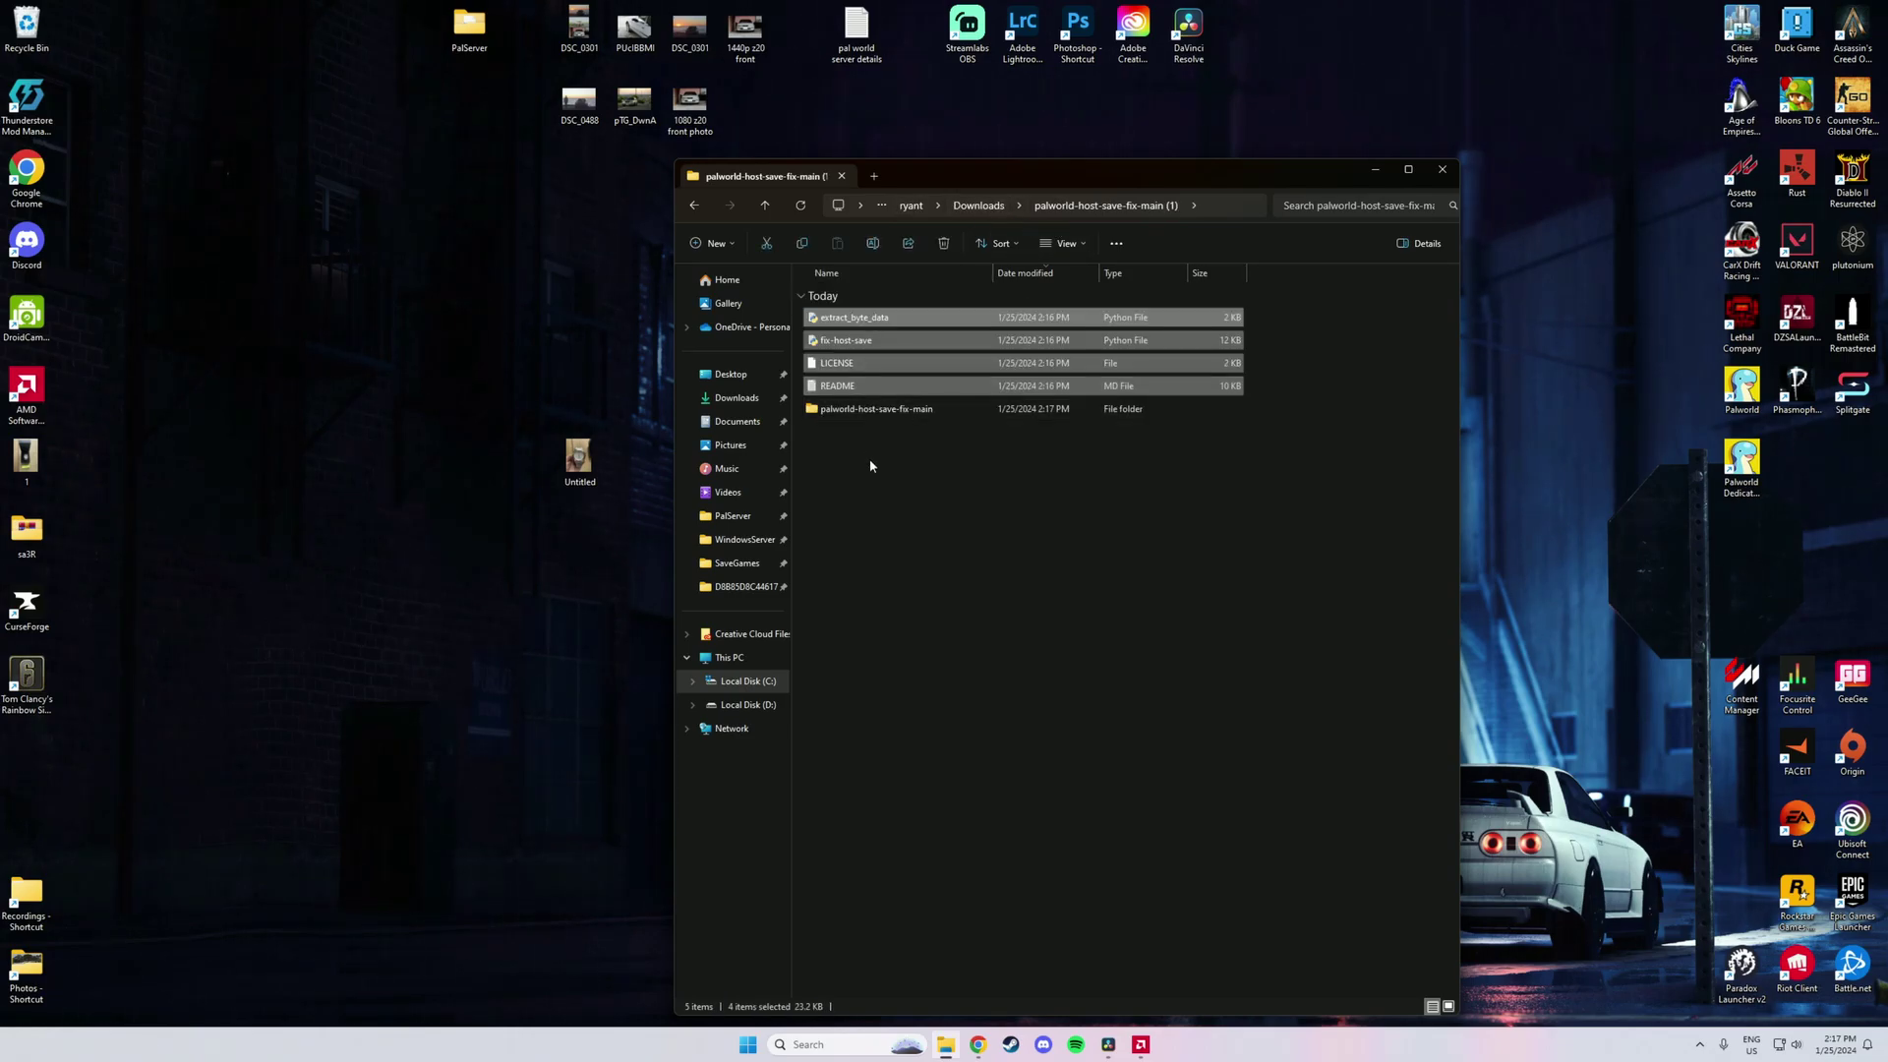
pyautogui.moveTo(857, 454); pyautogui.dragTo(844, 320)
pyautogui.click(864, 485)
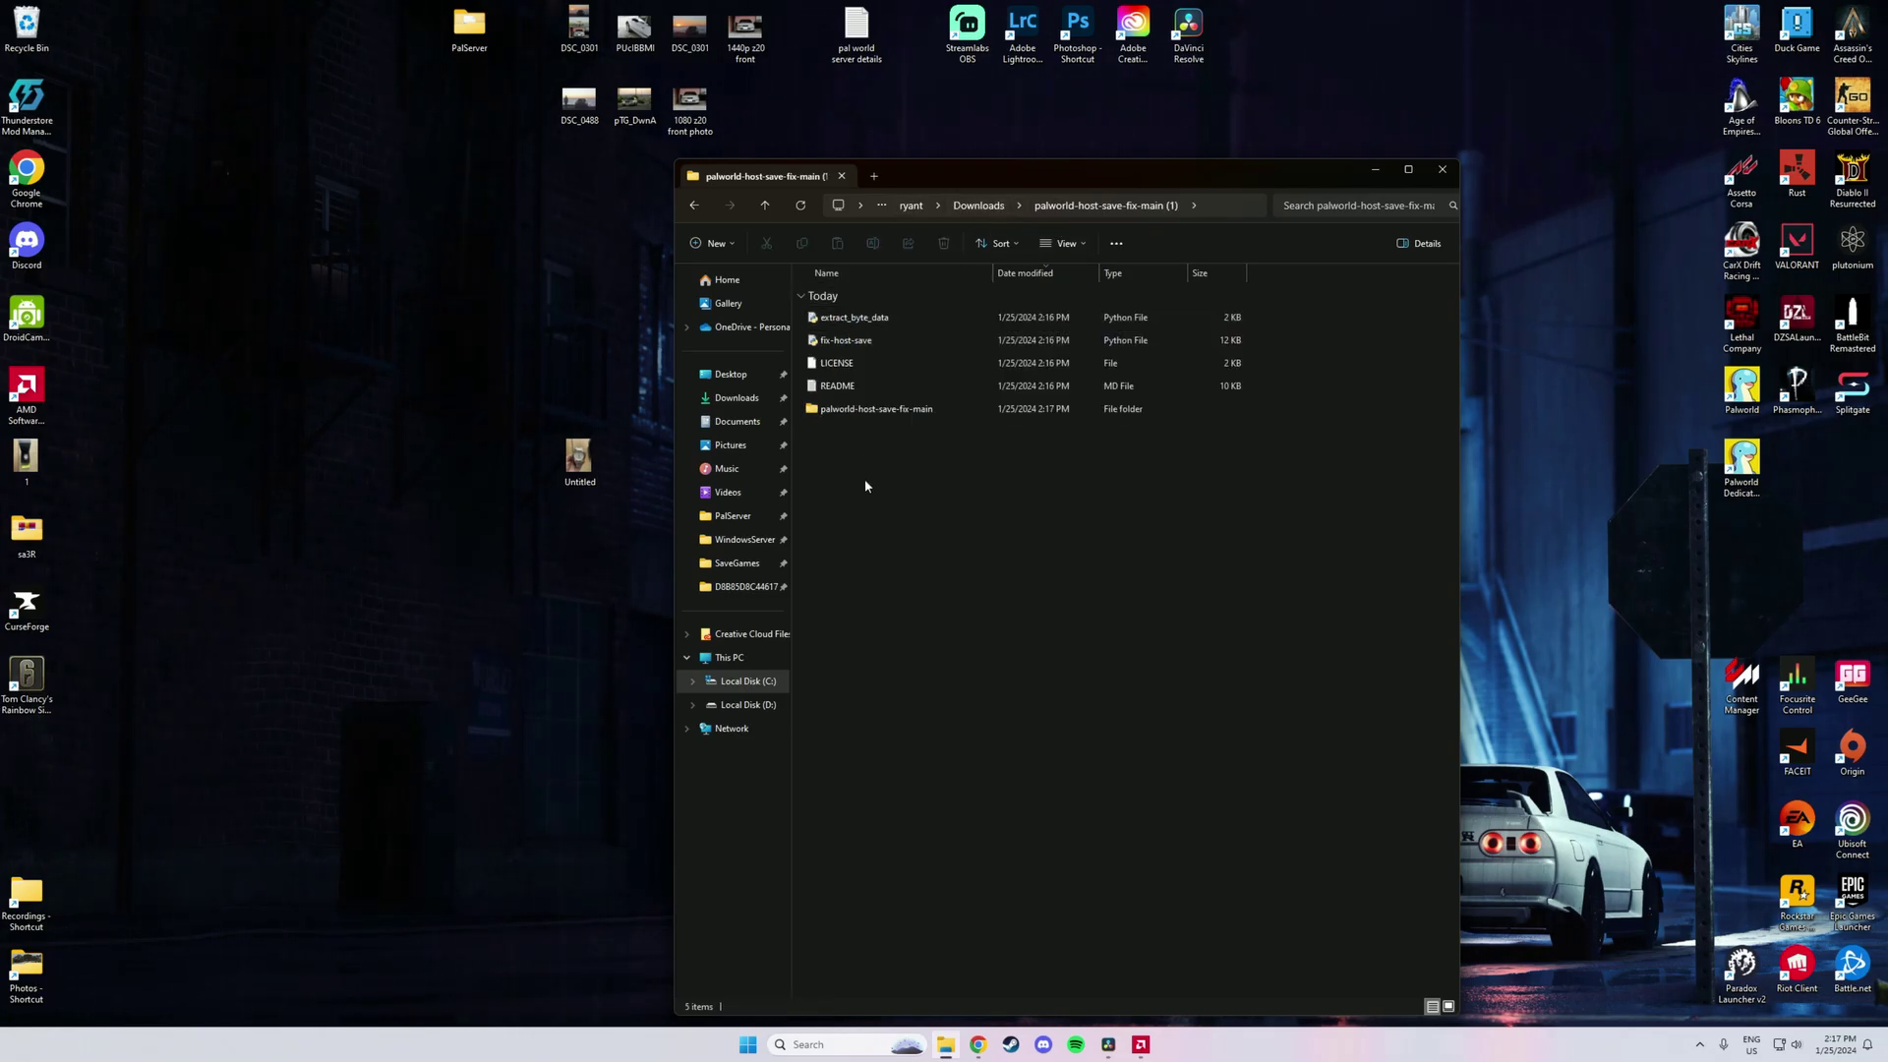
# Step: Cut uesave.exe from the extracted uesave folder and paste it into the root of Local Disk (D:)
pyautogui.hotkey('alt', 'Left')
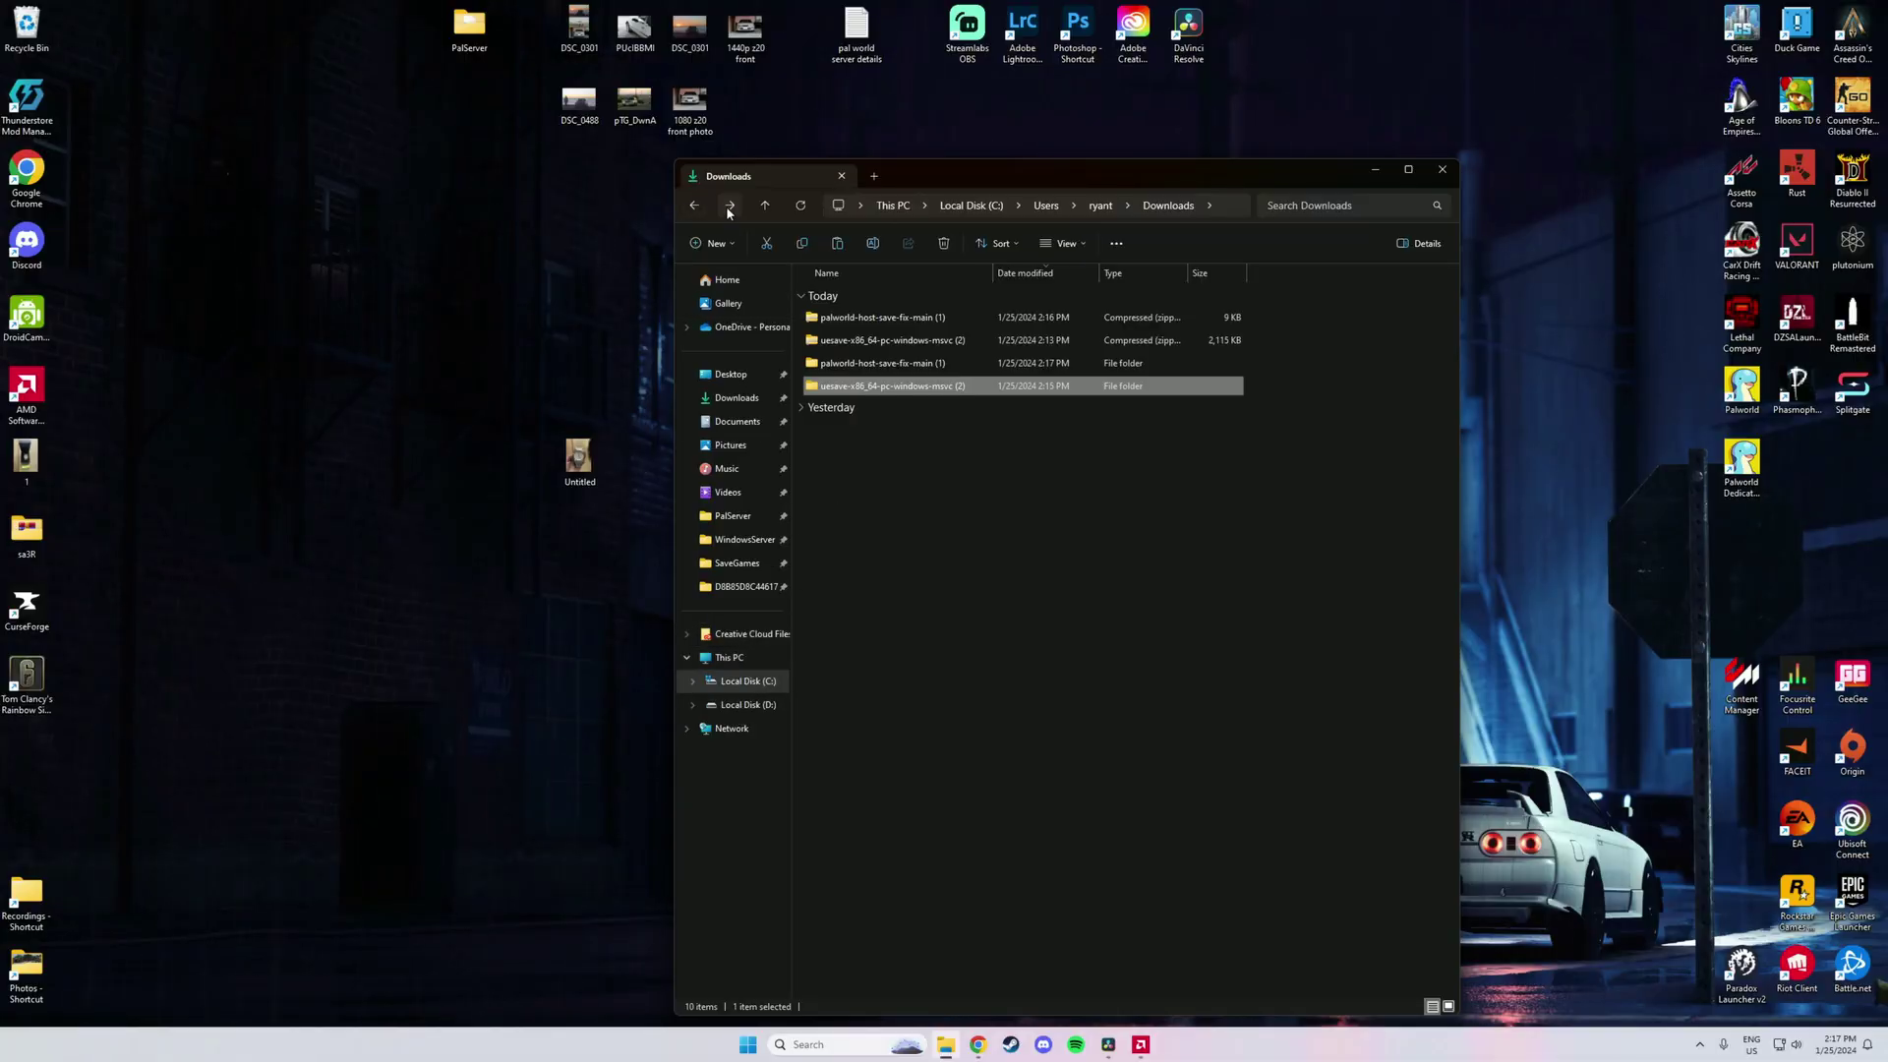
pyautogui.doubleClick(871, 386)
pyautogui.rightClick(844, 318)
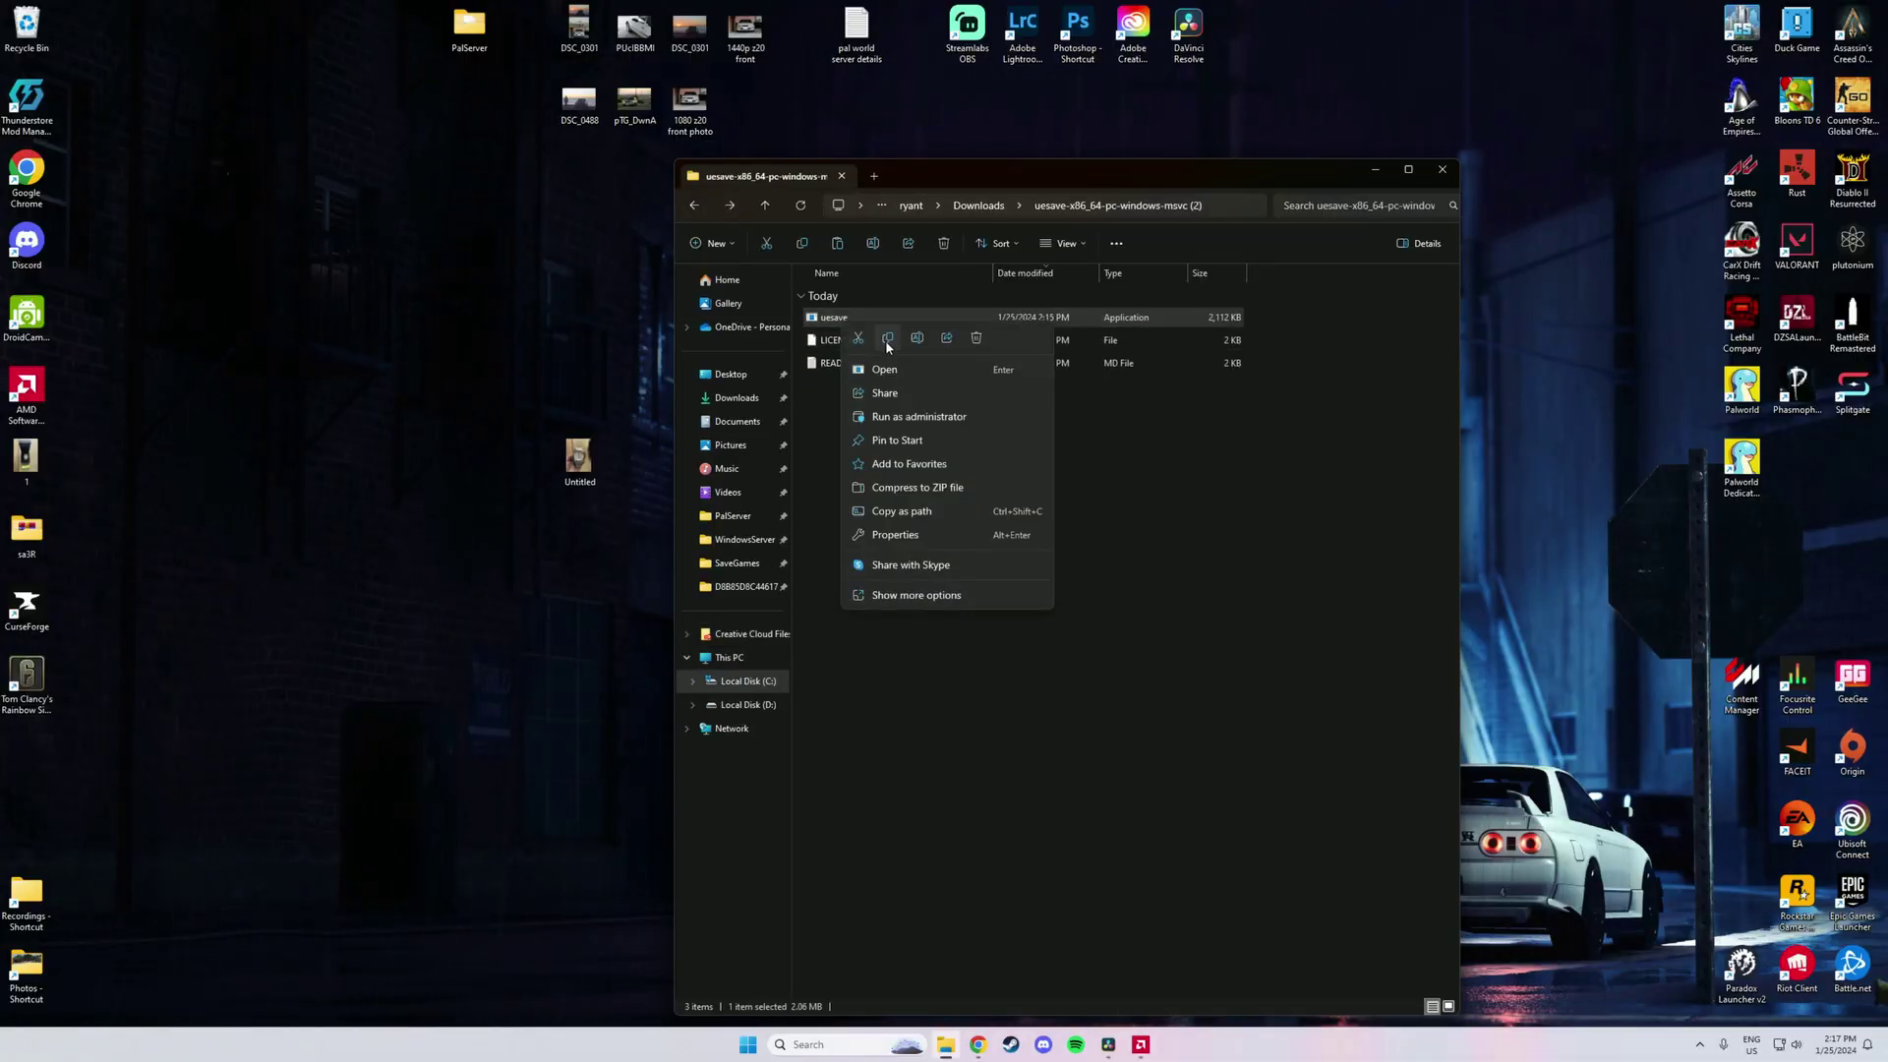
pyautogui.click(860, 336)
pyautogui.click(747, 704)
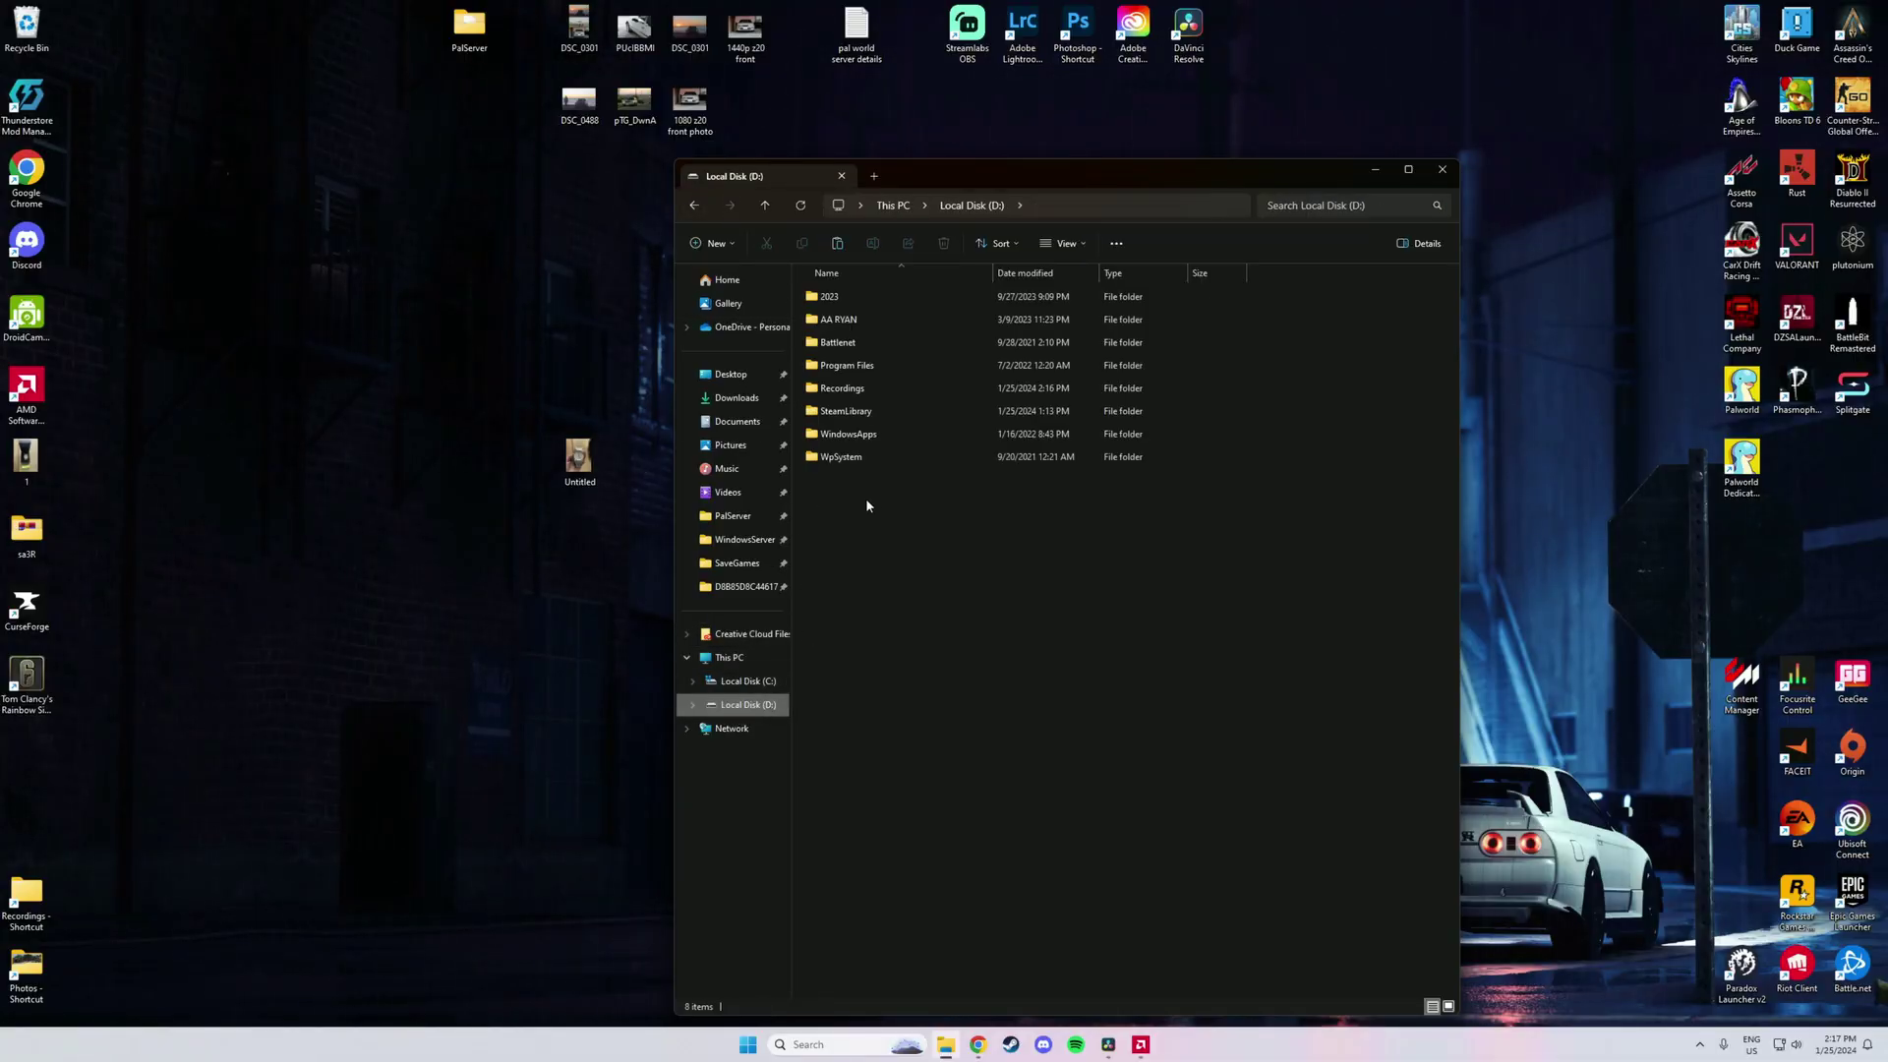
pyautogui.rightClick(845, 494)
pyautogui.click(863, 514)
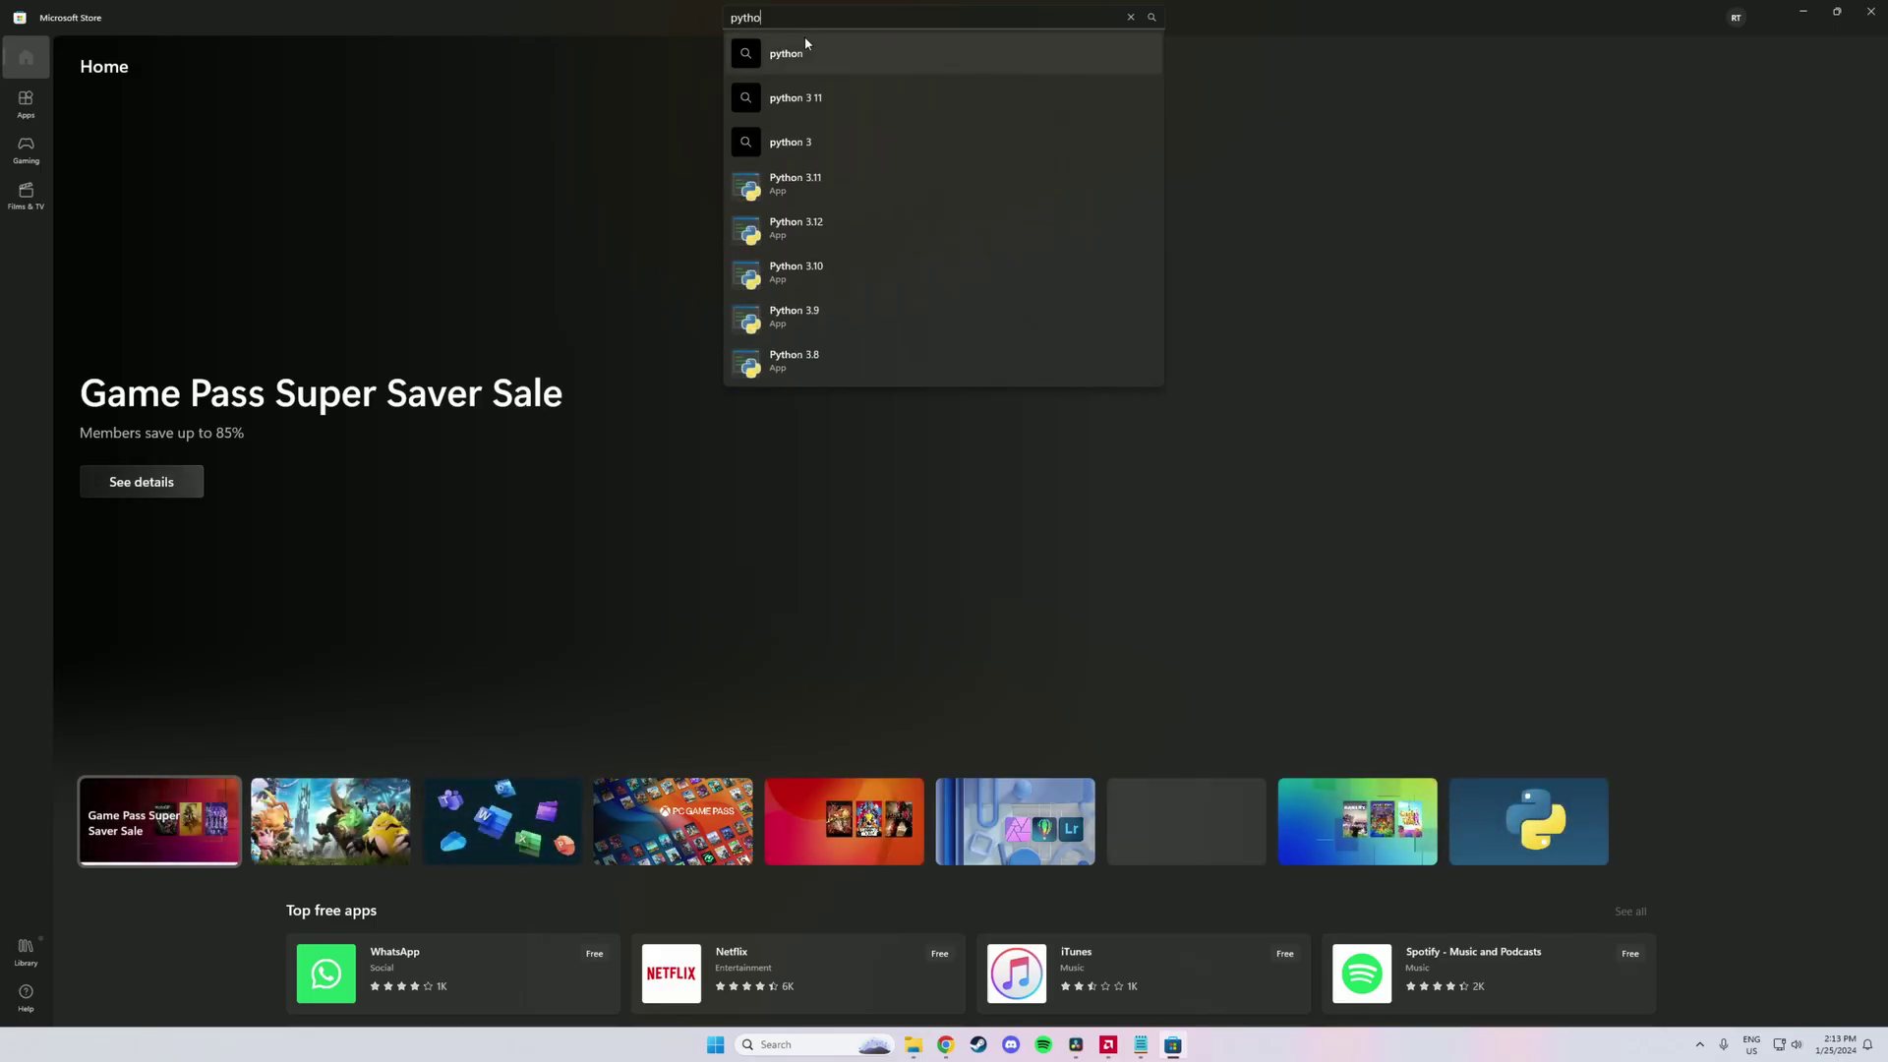
# Step: Search Microsoft Store for python to install Python 3.12, then check the fix-host-save.py command in Notepad
pyautogui.click(801, 61)
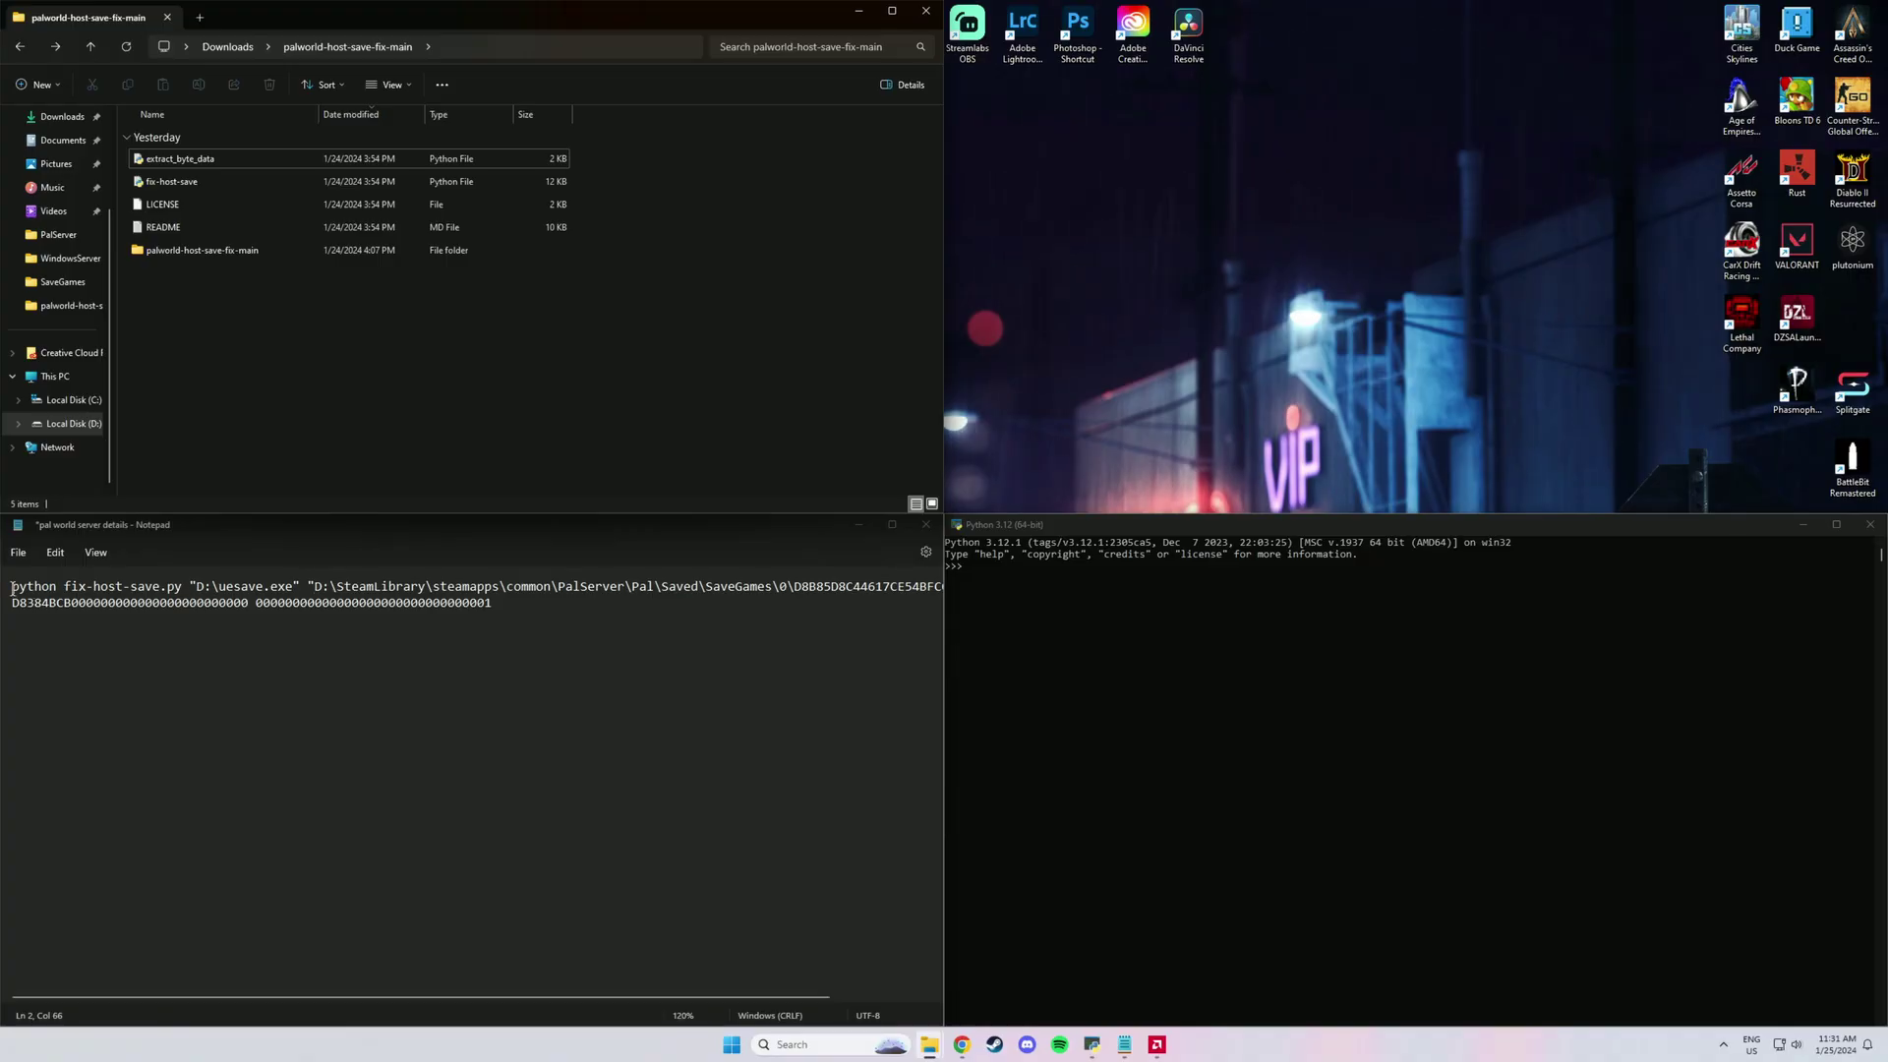
pyautogui.moveTo(12, 588); pyautogui.dragTo(292, 582)
pyautogui.click(175, 637)
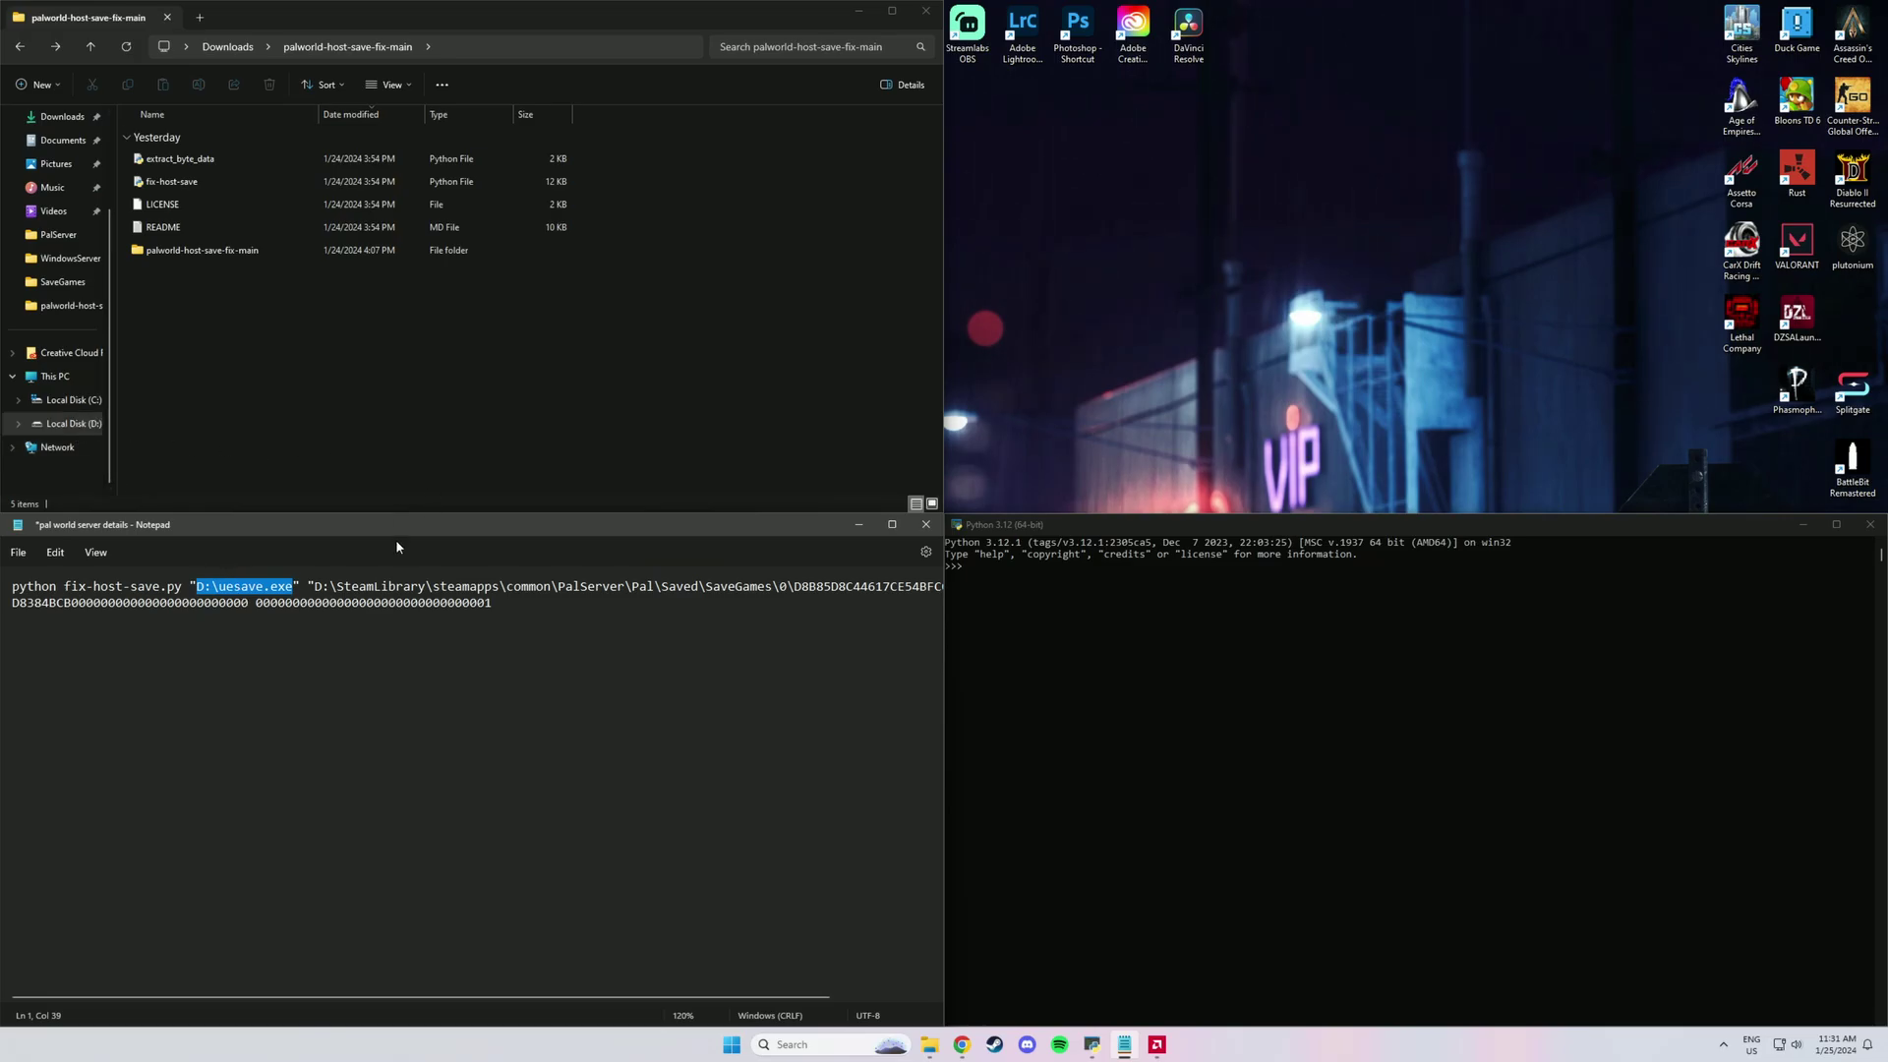
# Step: Copy the server world save folder's path and paste it into the fix-host-save command
pyautogui.click(317, 587)
pyautogui.moveTo(314, 586); pyautogui.dragTo(955, 588)
pyautogui.hotkey('ctrl', 'c')
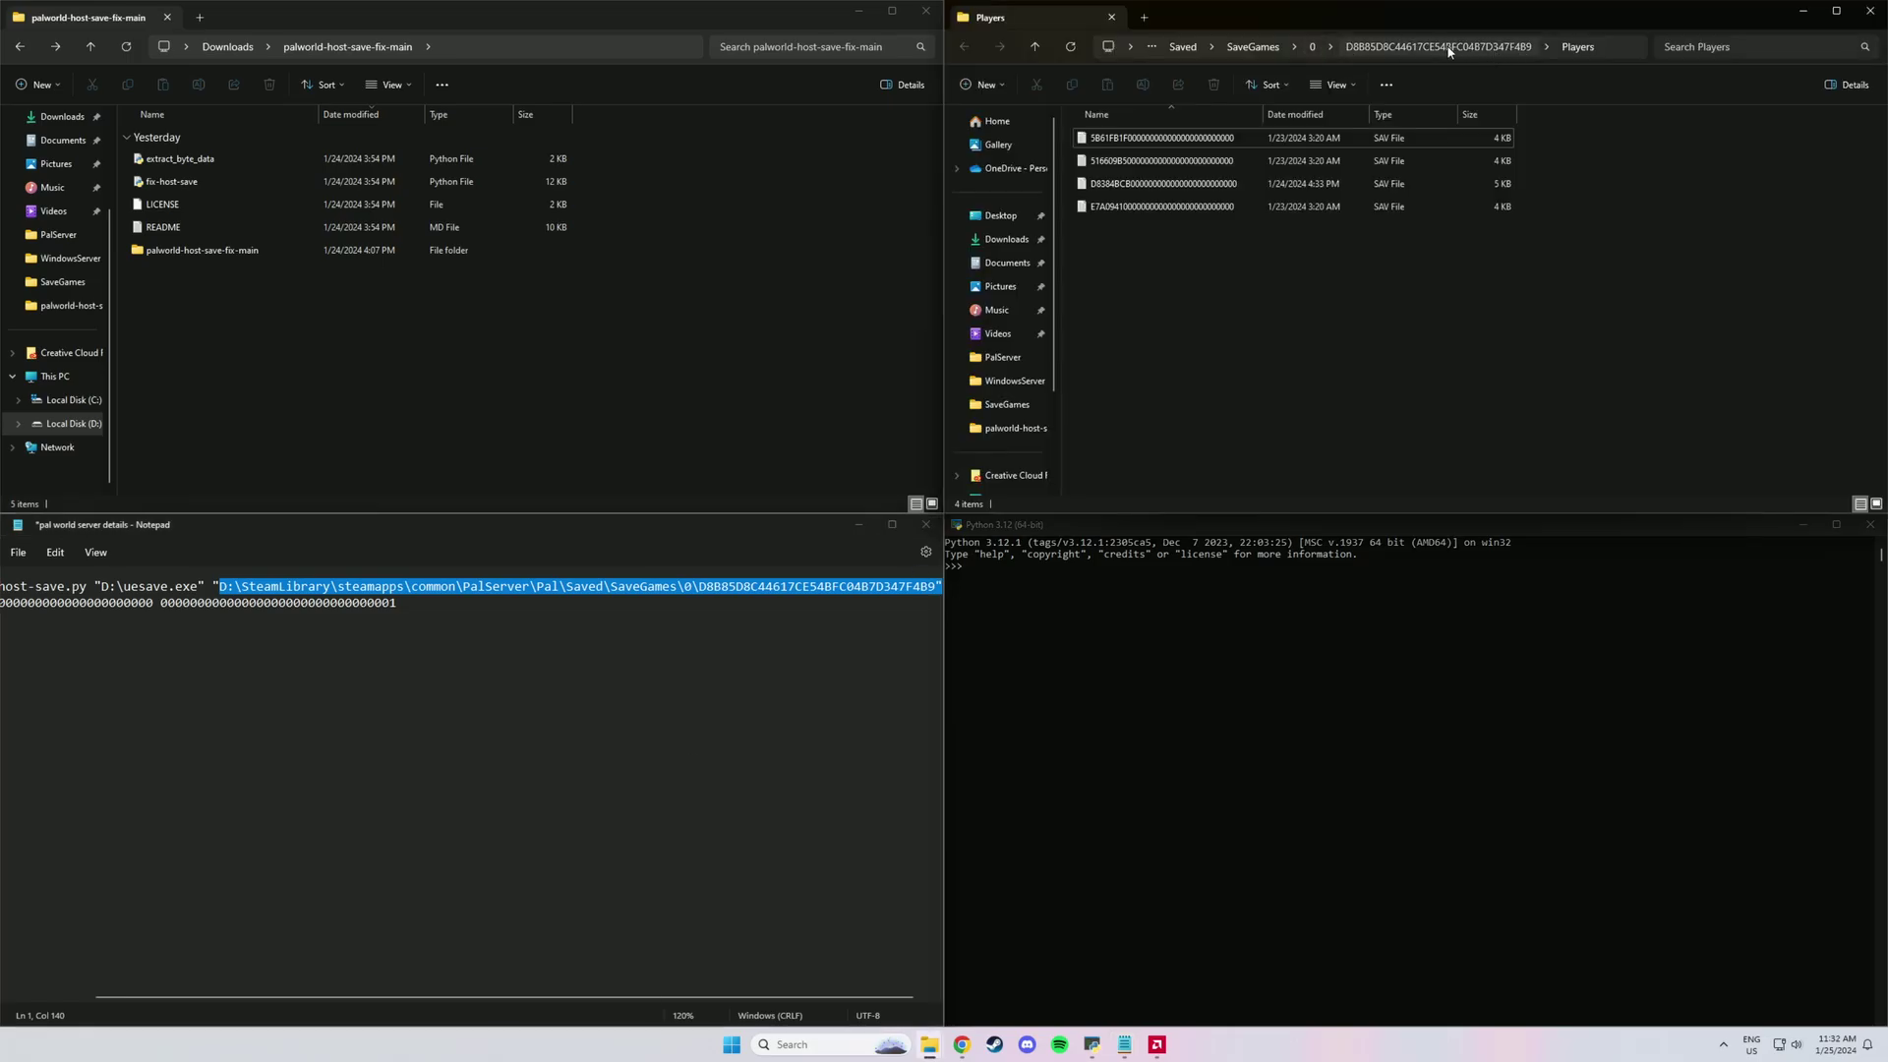
pyautogui.click(1484, 49)
pyautogui.rightClick(1428, 51)
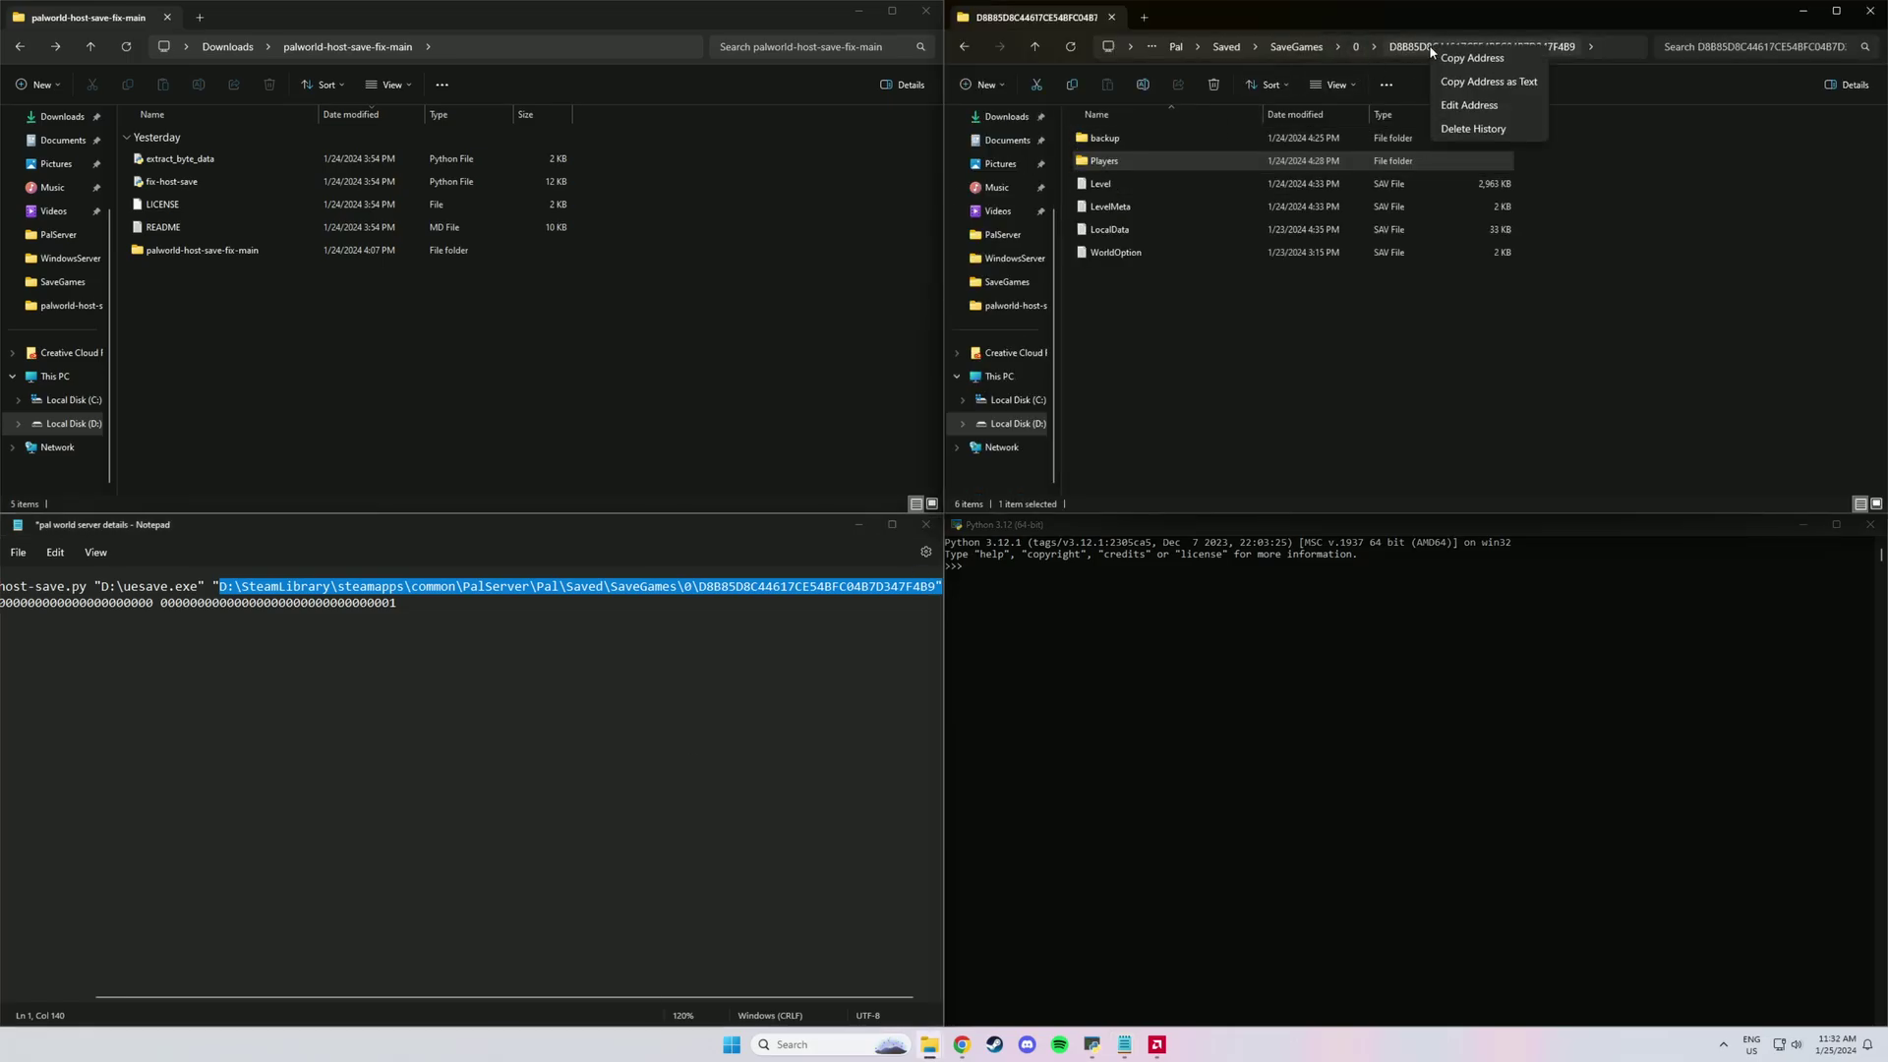
pyautogui.click(1484, 59)
pyautogui.click(444, 629)
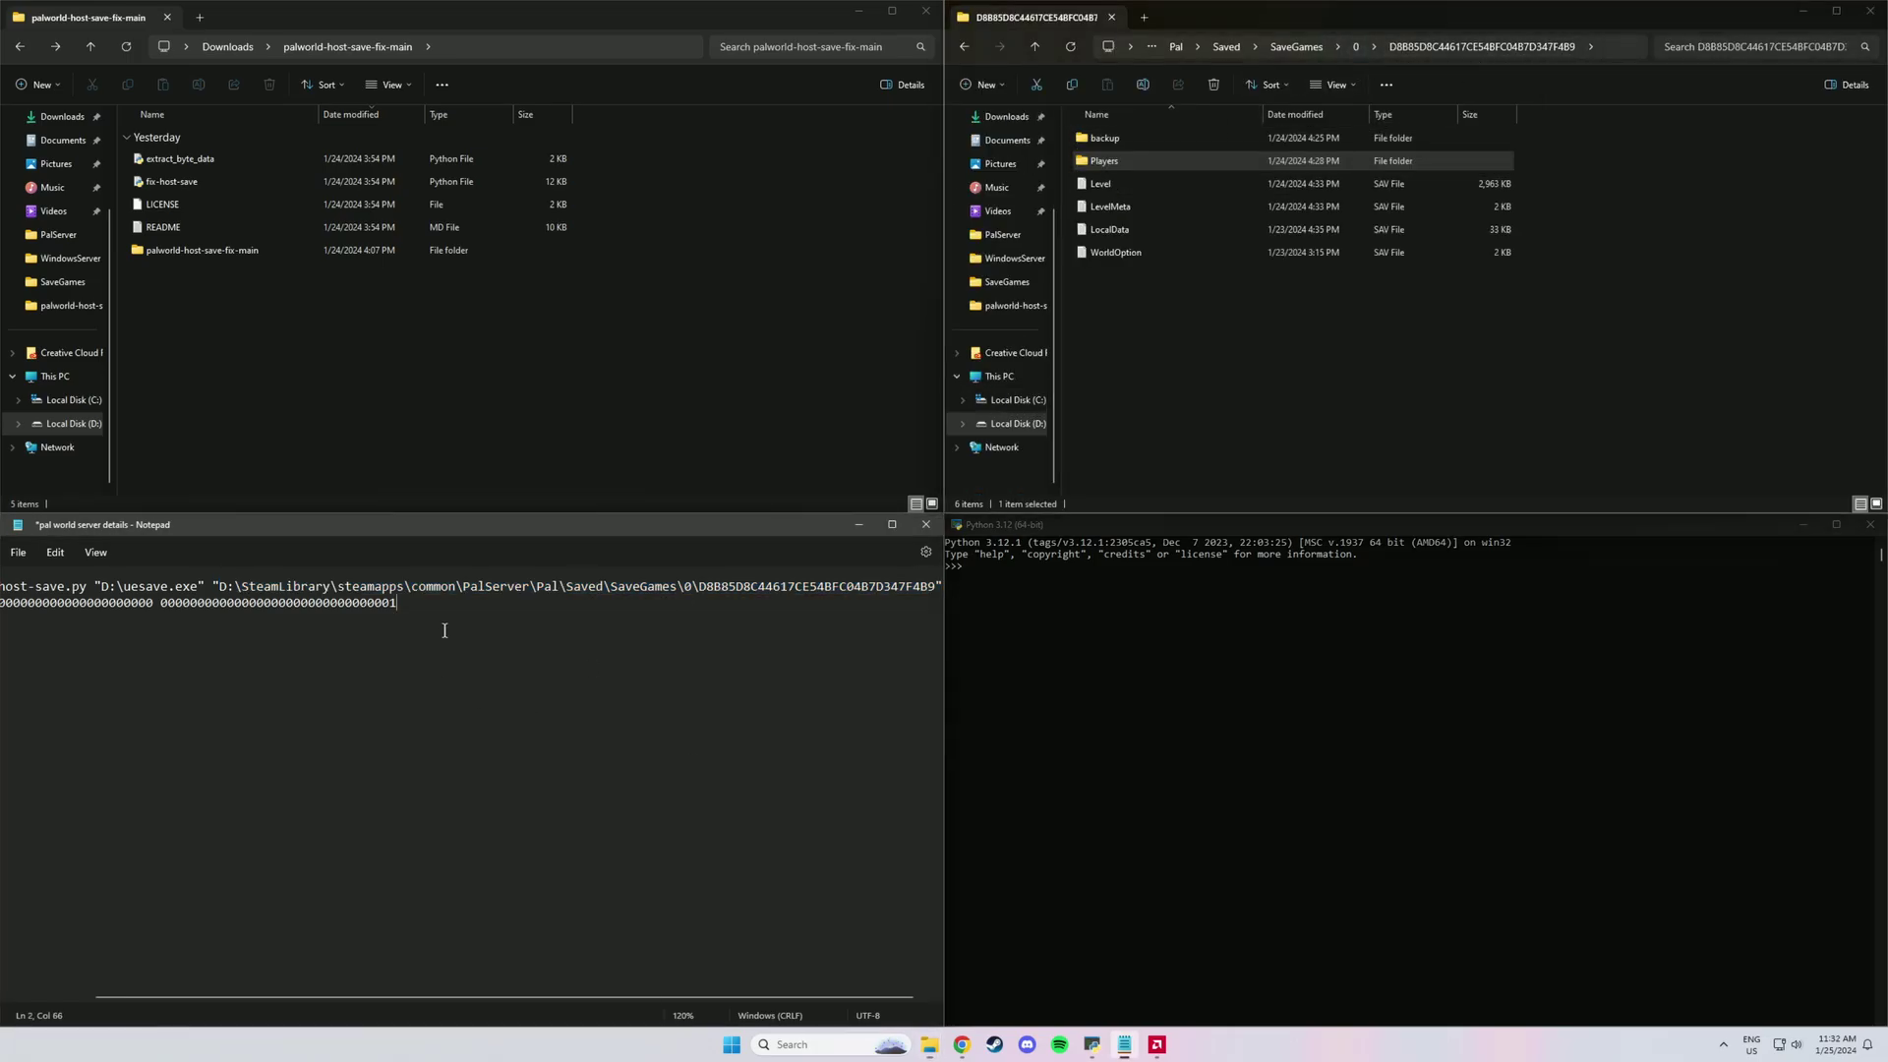
pyautogui.hotkey('ctrl', 'v')
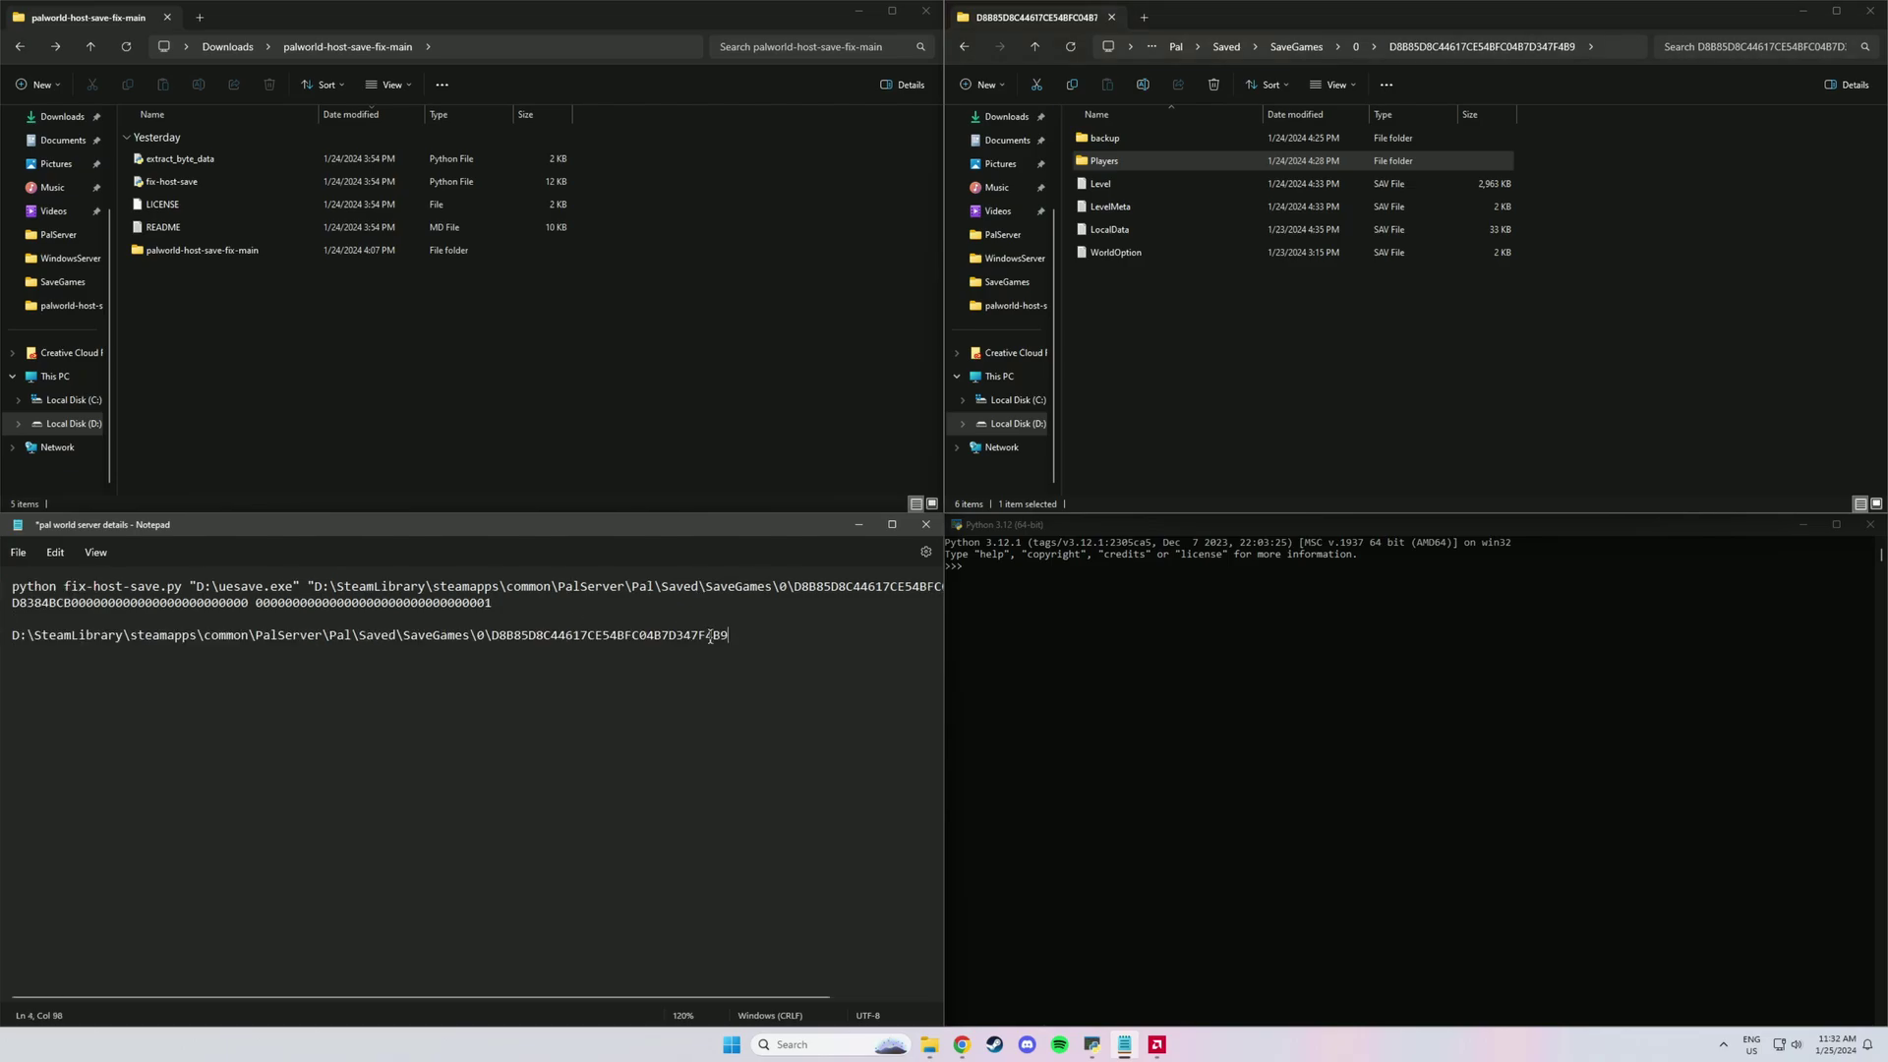
pyautogui.moveTo(727, 635); pyautogui.dragTo(84, 621)
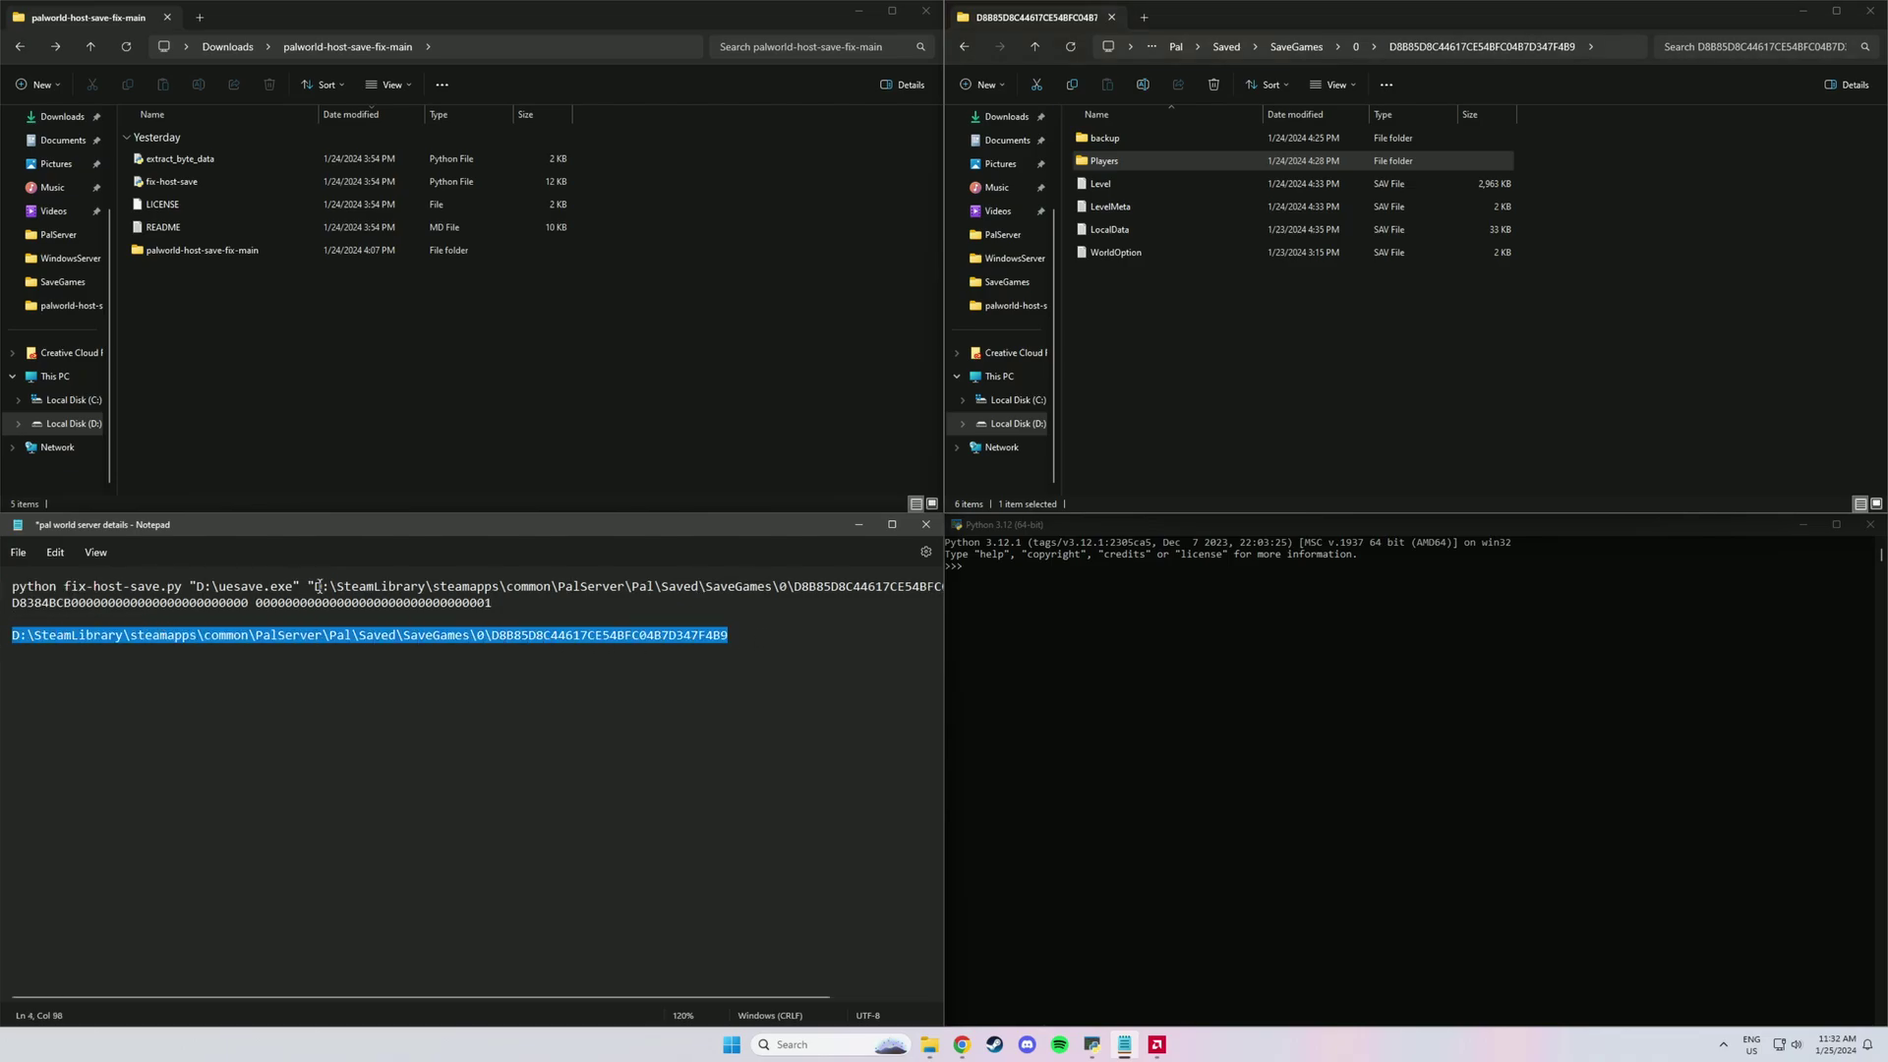
pyautogui.moveTo(318, 586); pyautogui.dragTo(966, 594)
pyautogui.click(785, 639)
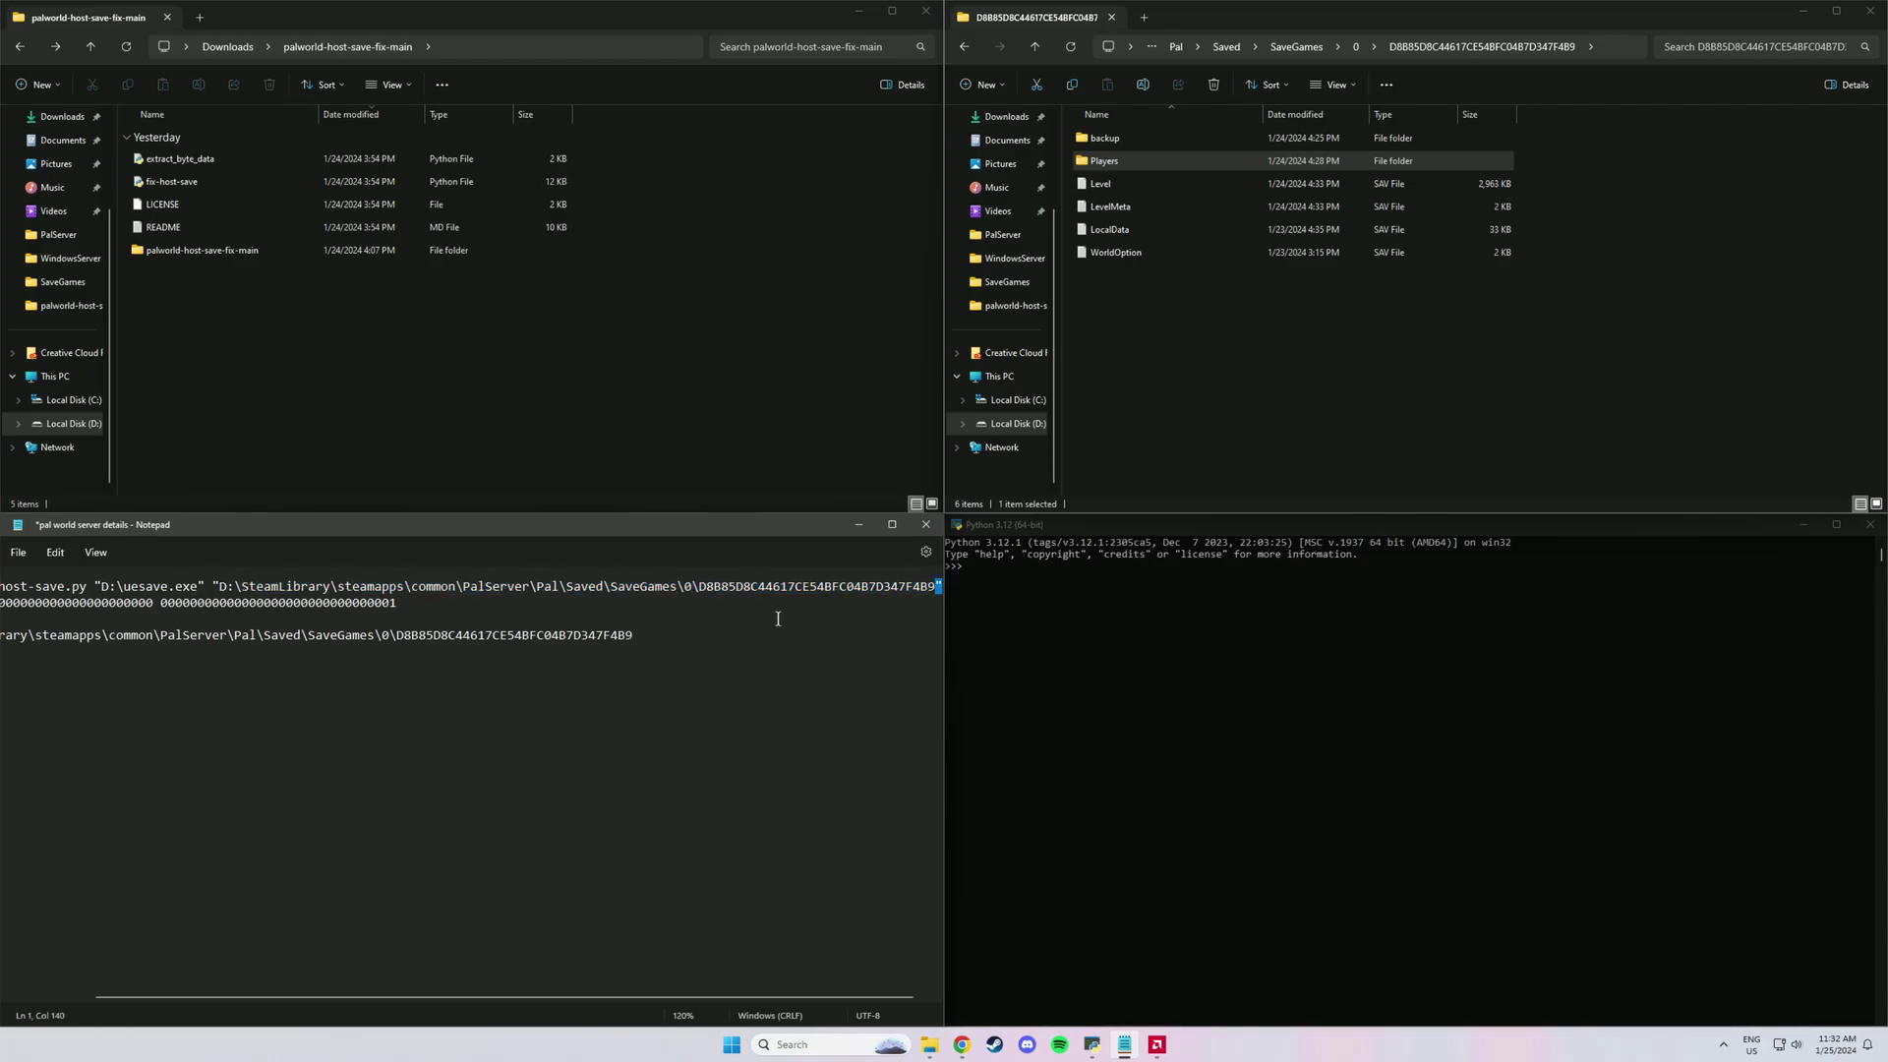
# Step: Fill line 2 with the host player's save ID from the server's Players folder and the new 000…0001 ID
pyautogui.click(777, 619)
pyautogui.moveTo(12, 602); pyautogui.dragTo(254, 604)
pyautogui.doubleClick(1119, 163)
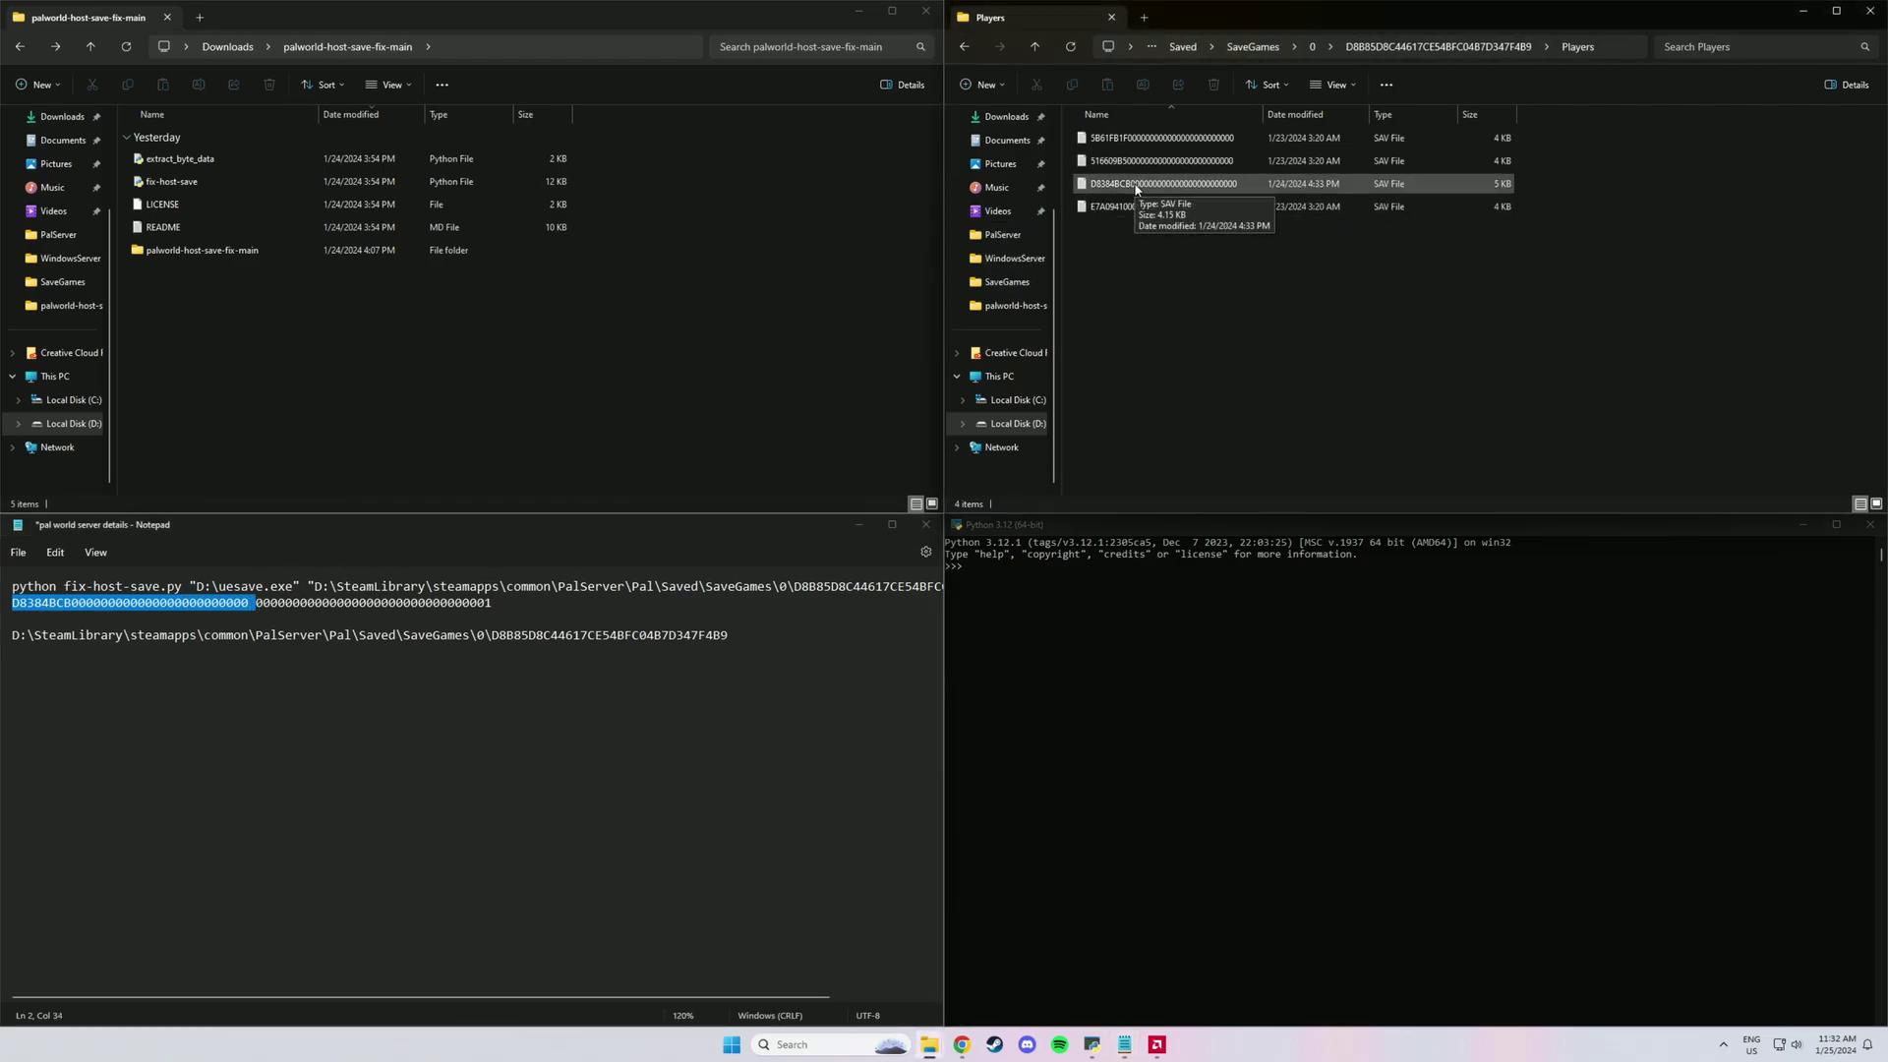
pyautogui.click(261, 615)
pyautogui.moveTo(260, 602); pyautogui.dragTo(512, 598)
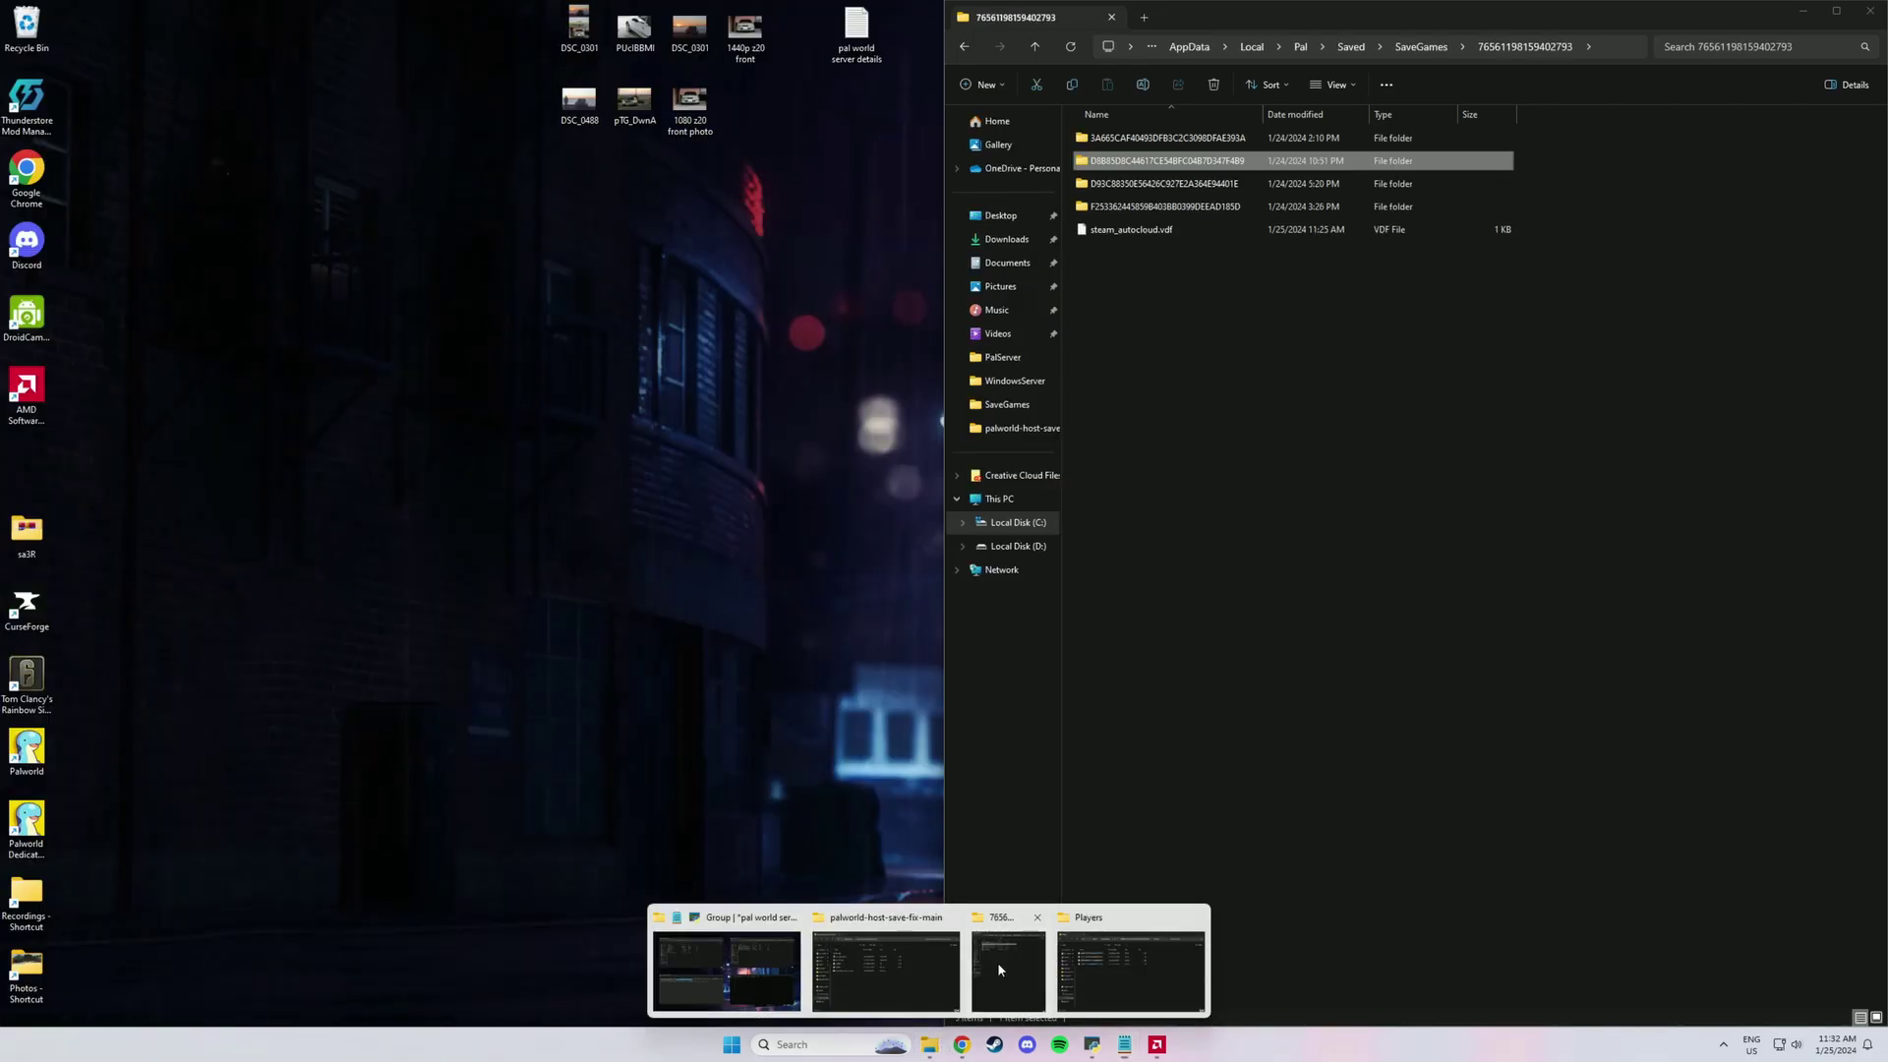
pyautogui.click(997, 962)
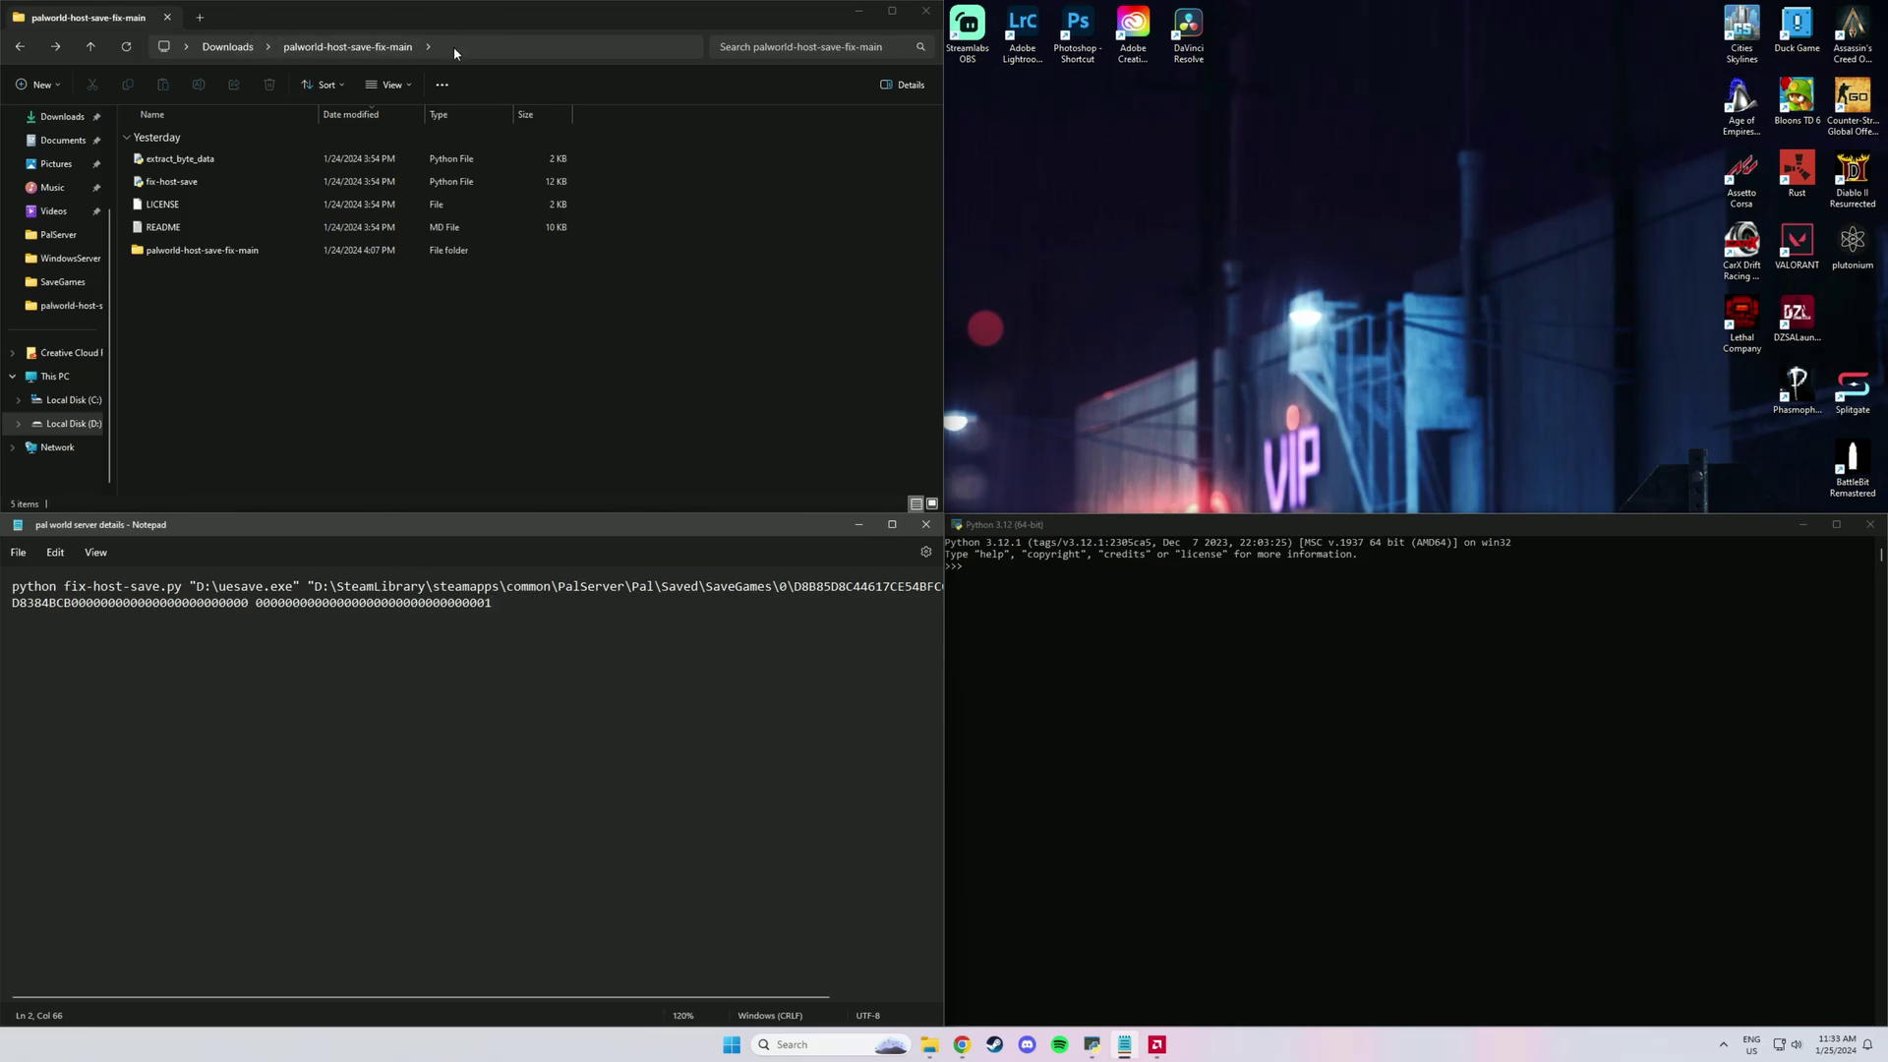
# Step: Open Command Prompt in the script folder via cmd and snap it to the top-right quarter
pyautogui.click(454, 46)
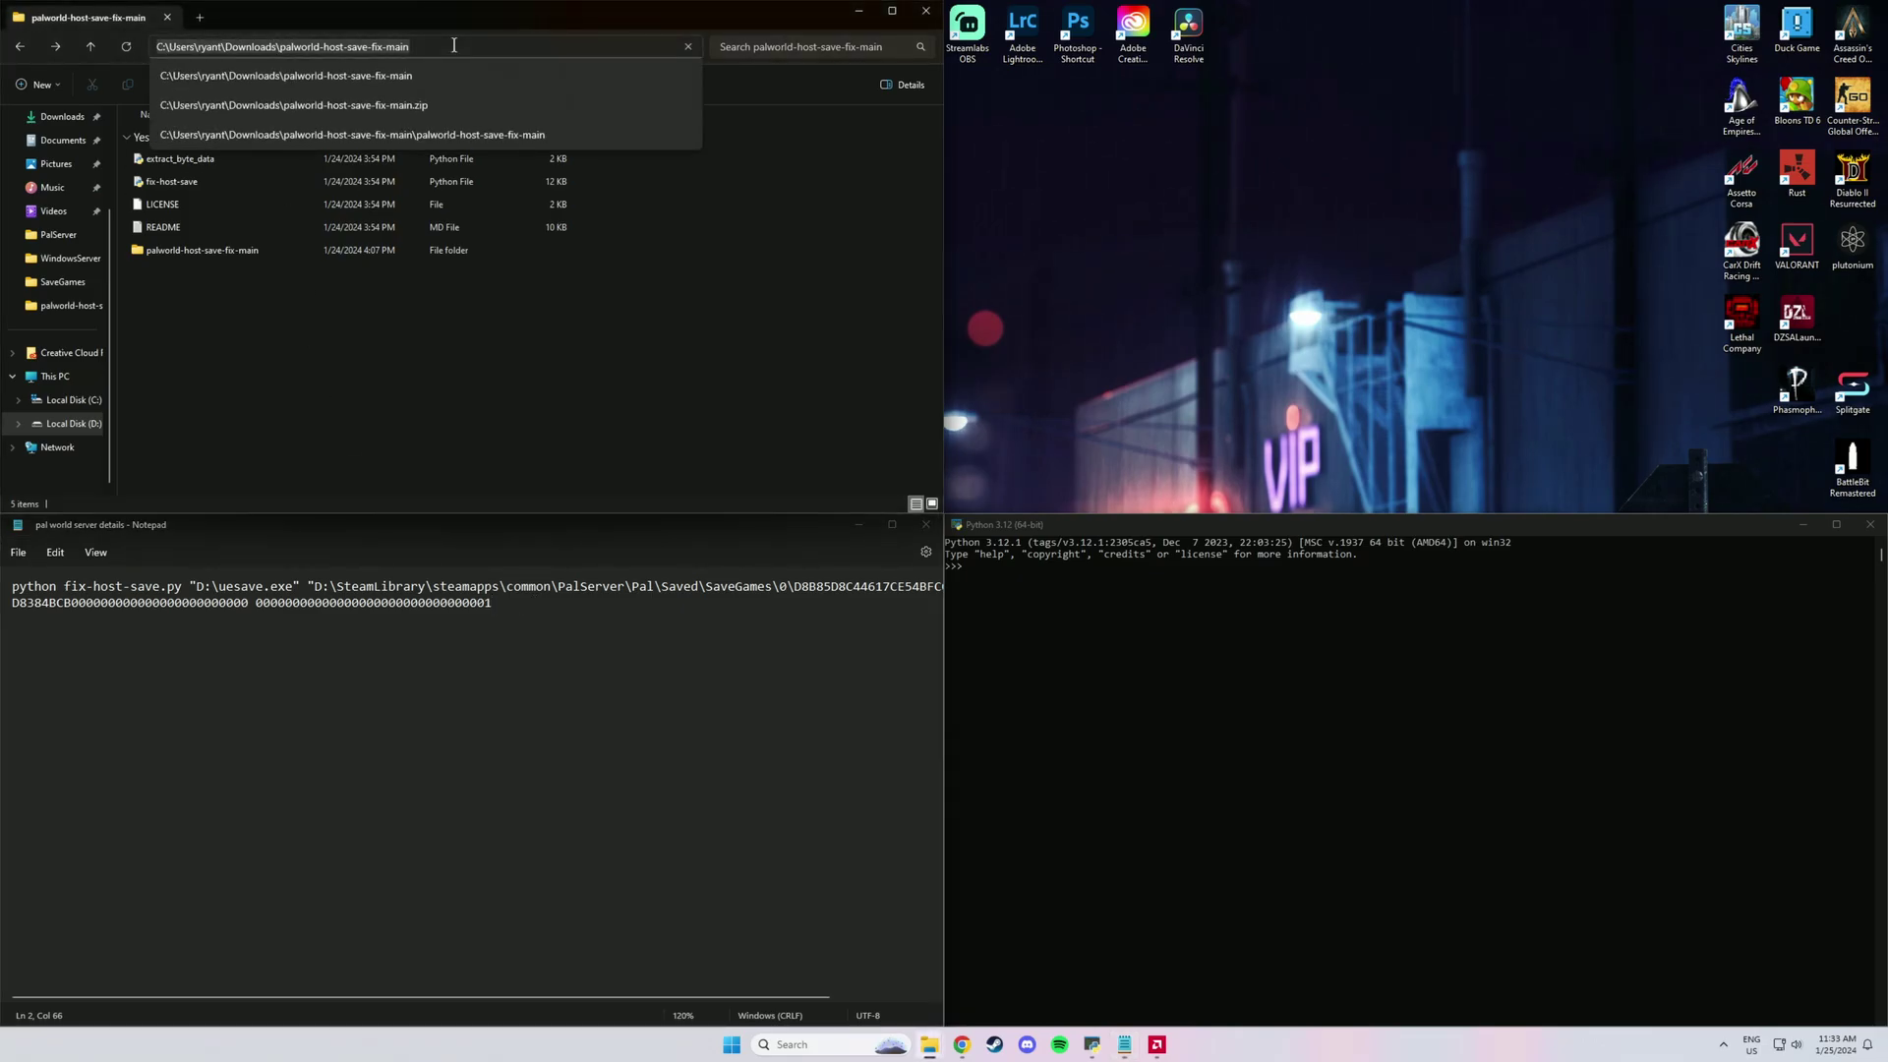
pyautogui.write('cmd')
pyautogui.press('Return')
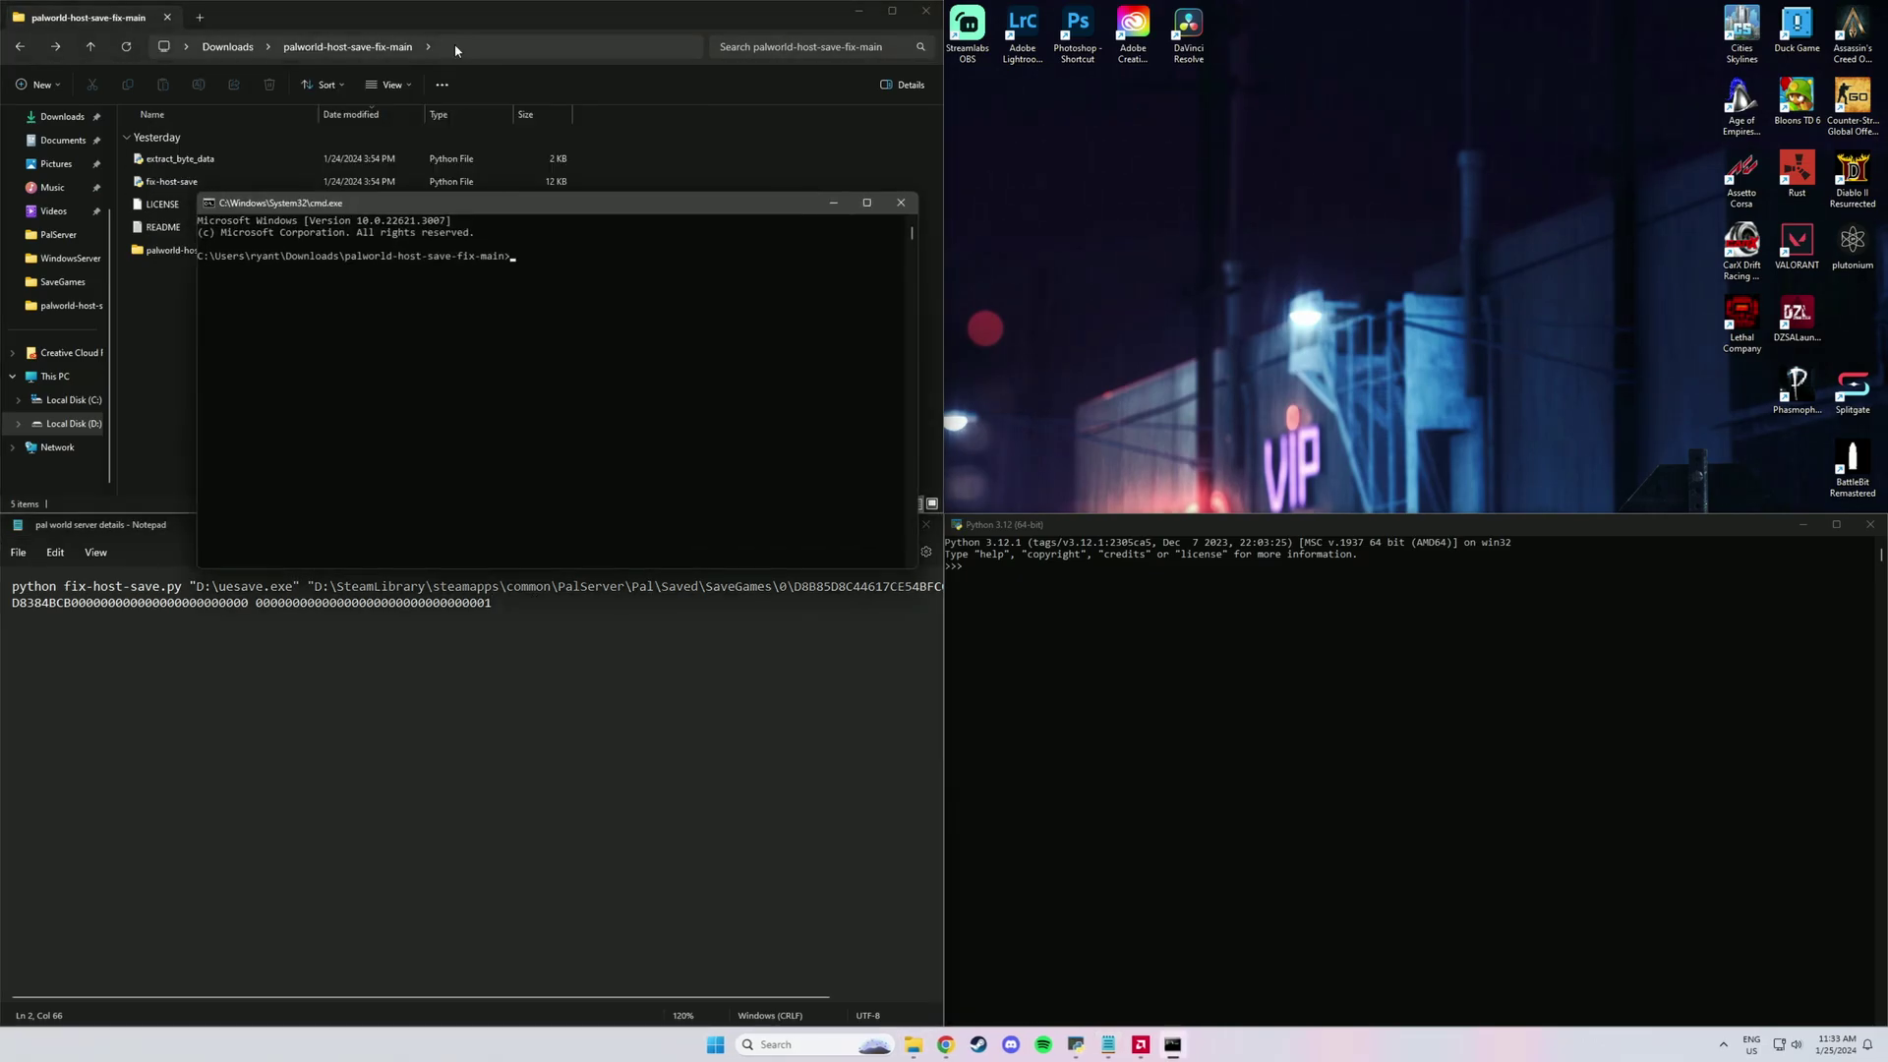
pyautogui.moveTo(445, 212); pyautogui.dragTo(1015, 39)
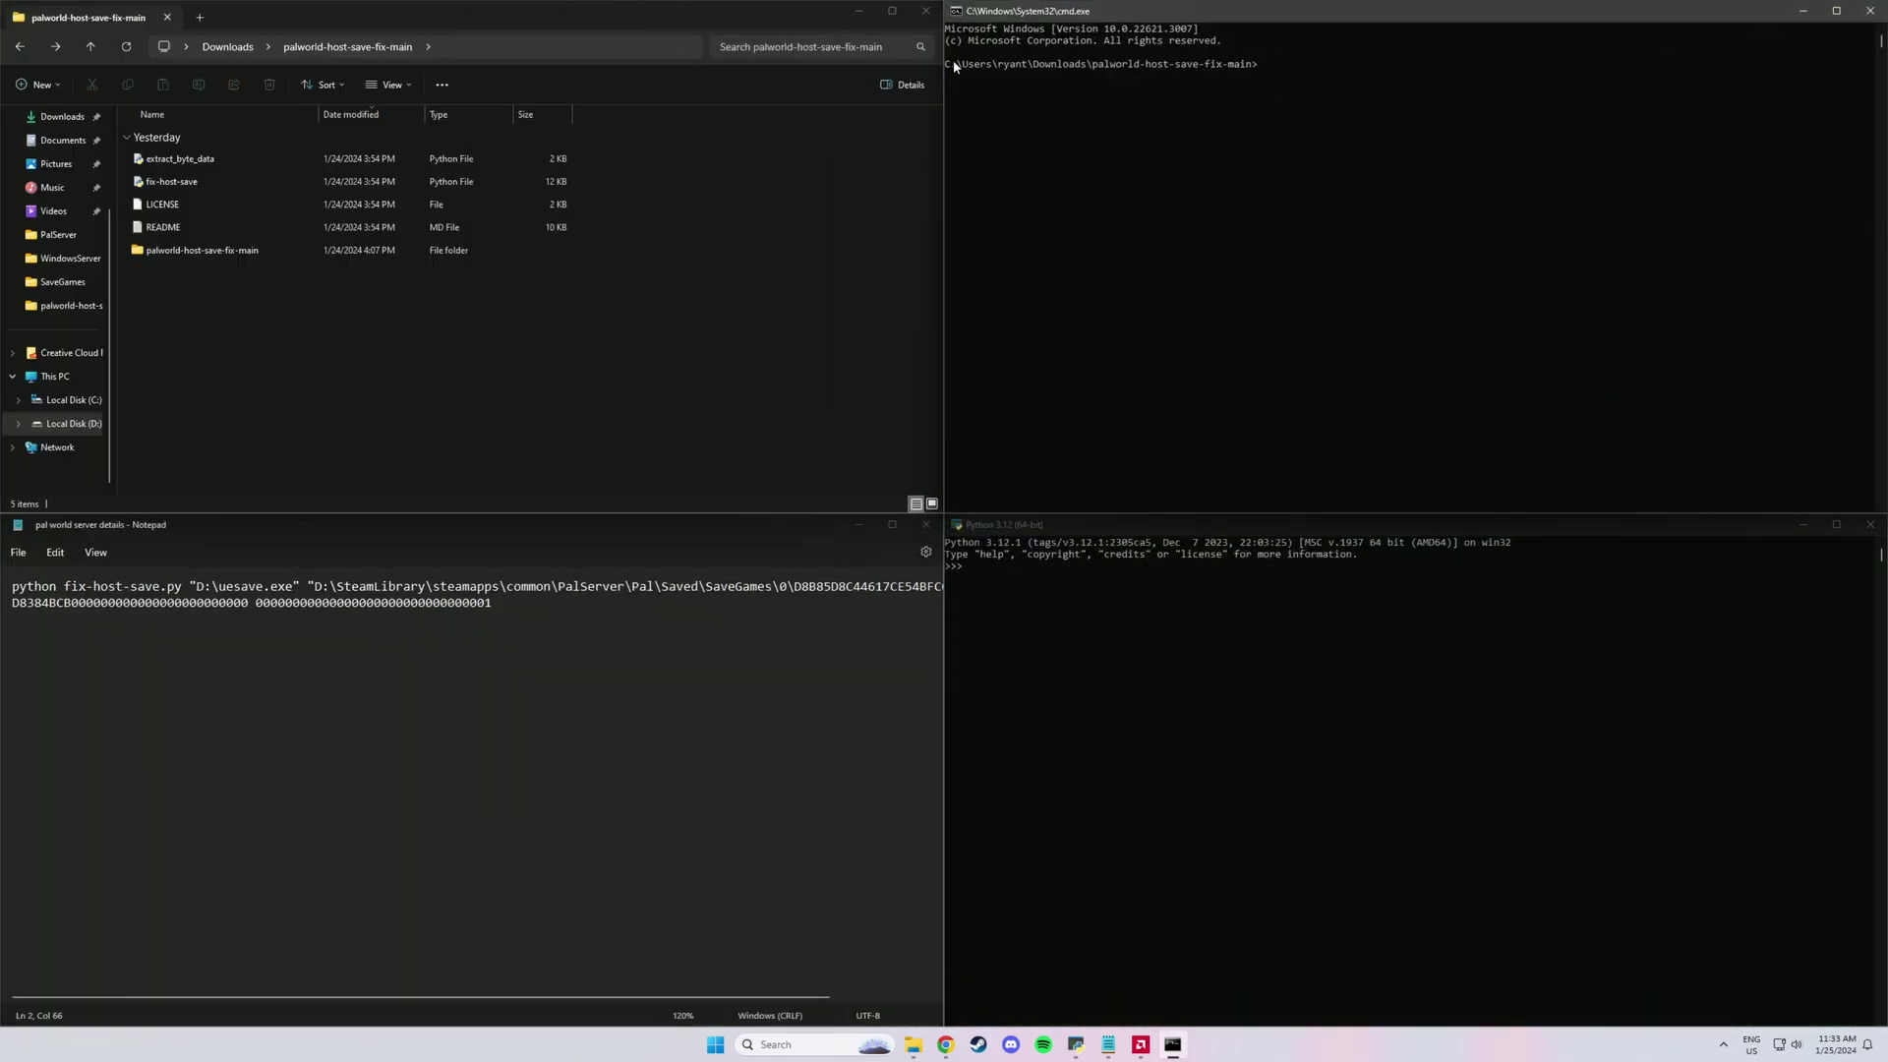
# Step: Join the fix-host-save command into one line, run it in Command Prompt, then launch Palworld Dedicated Server
pyautogui.click(307, 588)
pyautogui.press('End')
pyautogui.press('Delete')
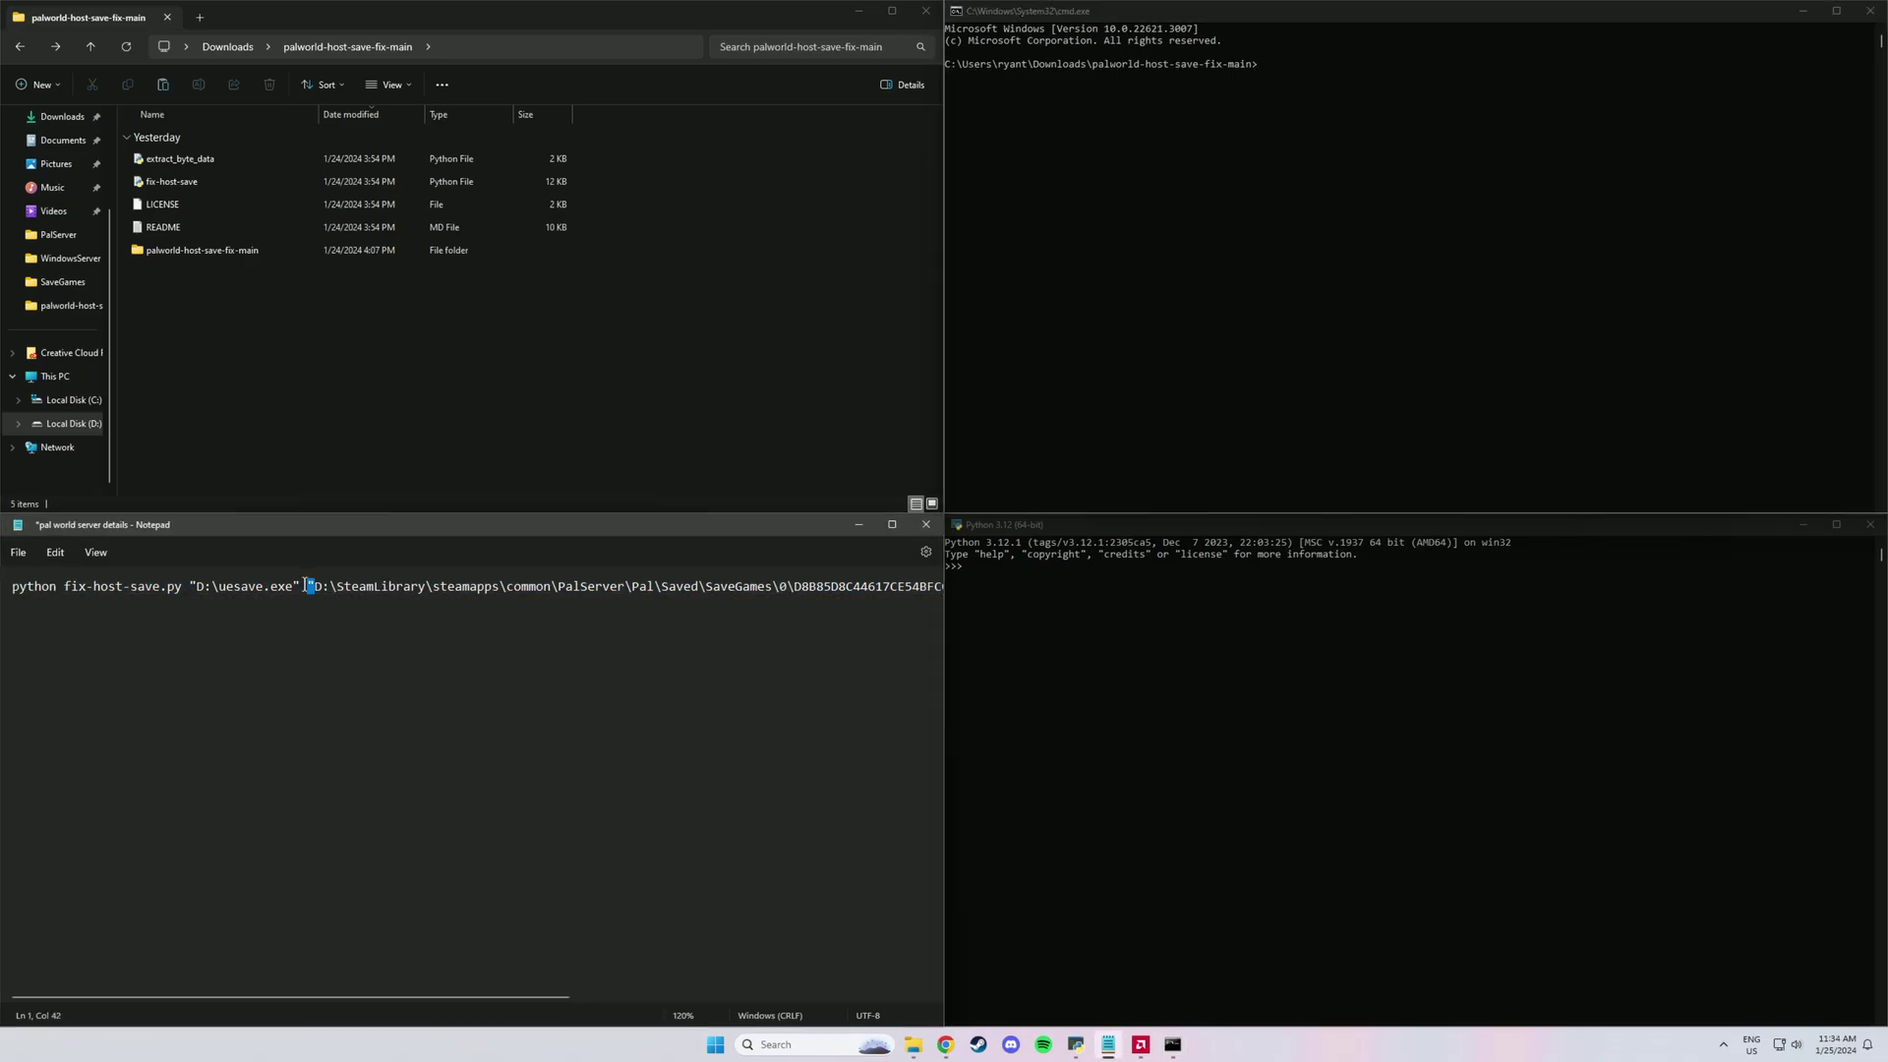
pyautogui.tripleClick(307, 588)
pyautogui.rightClick(306, 588)
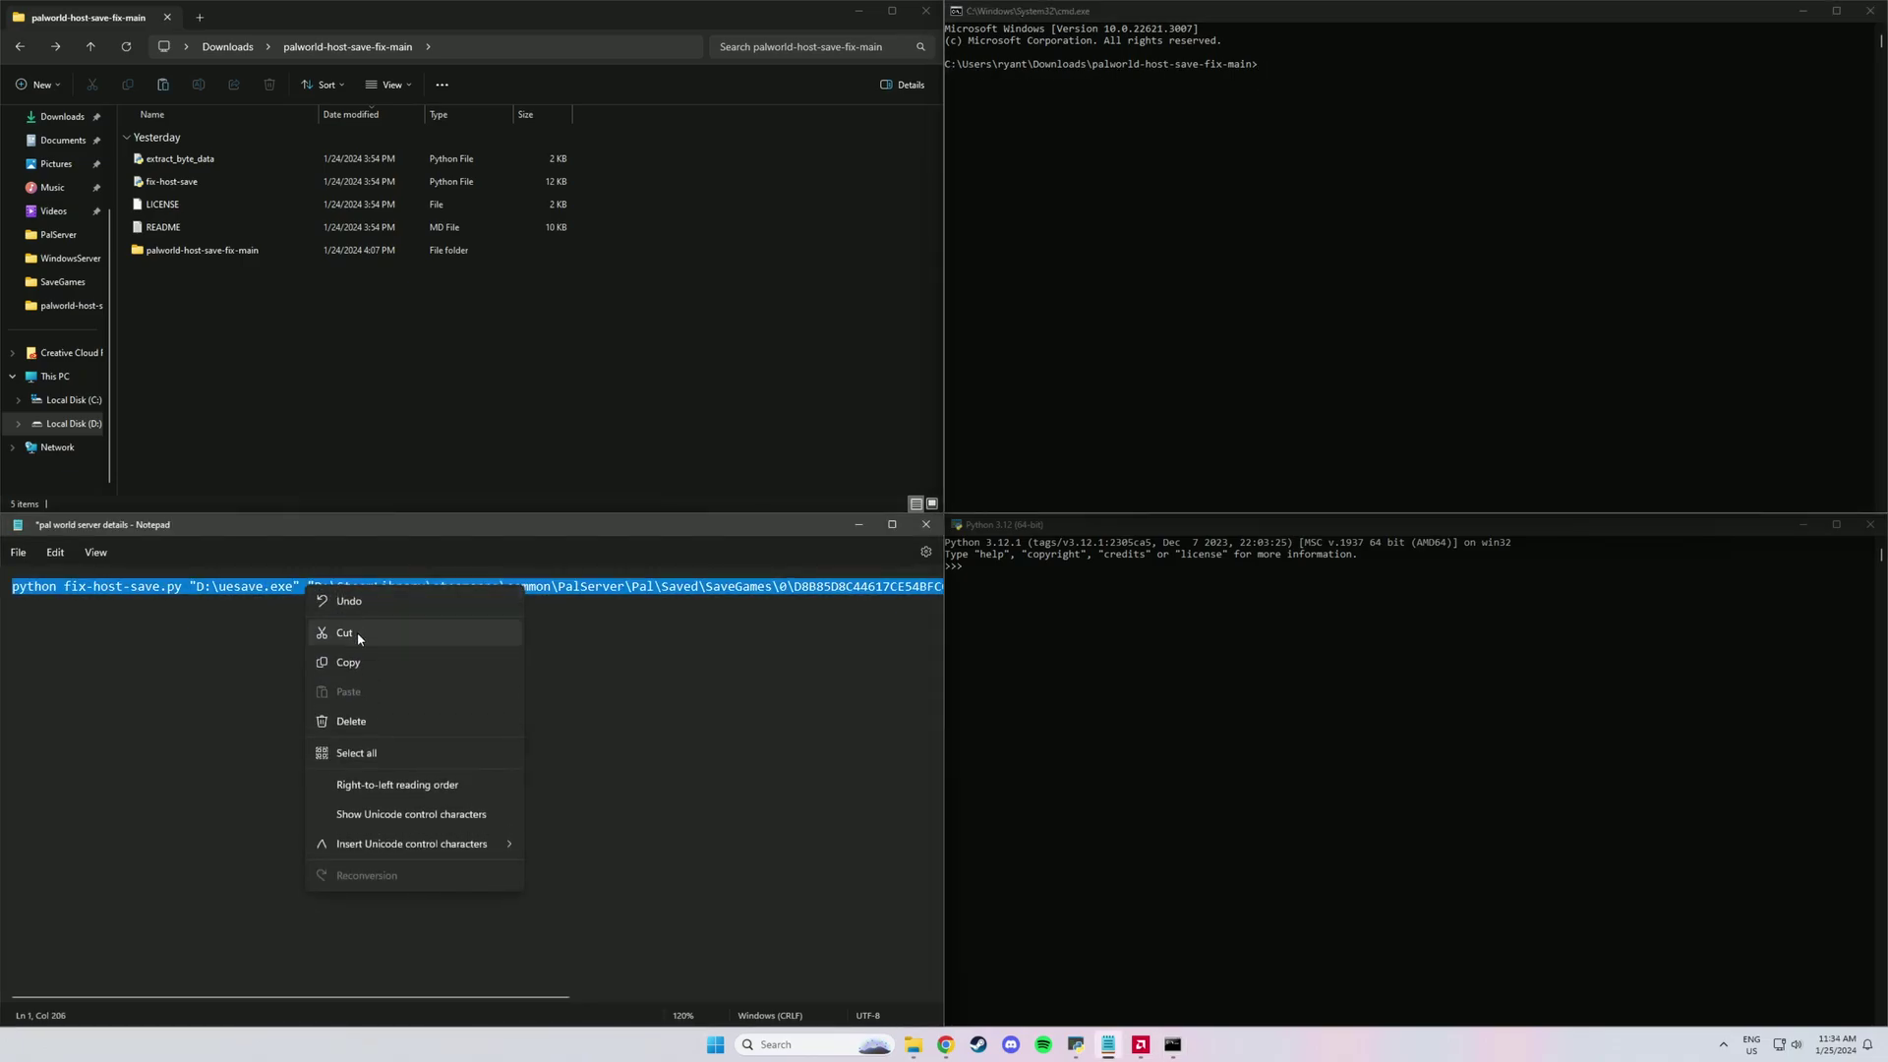
pyautogui.click(354, 664)
pyautogui.click(1257, 158)
pyautogui.rightClick(1257, 158)
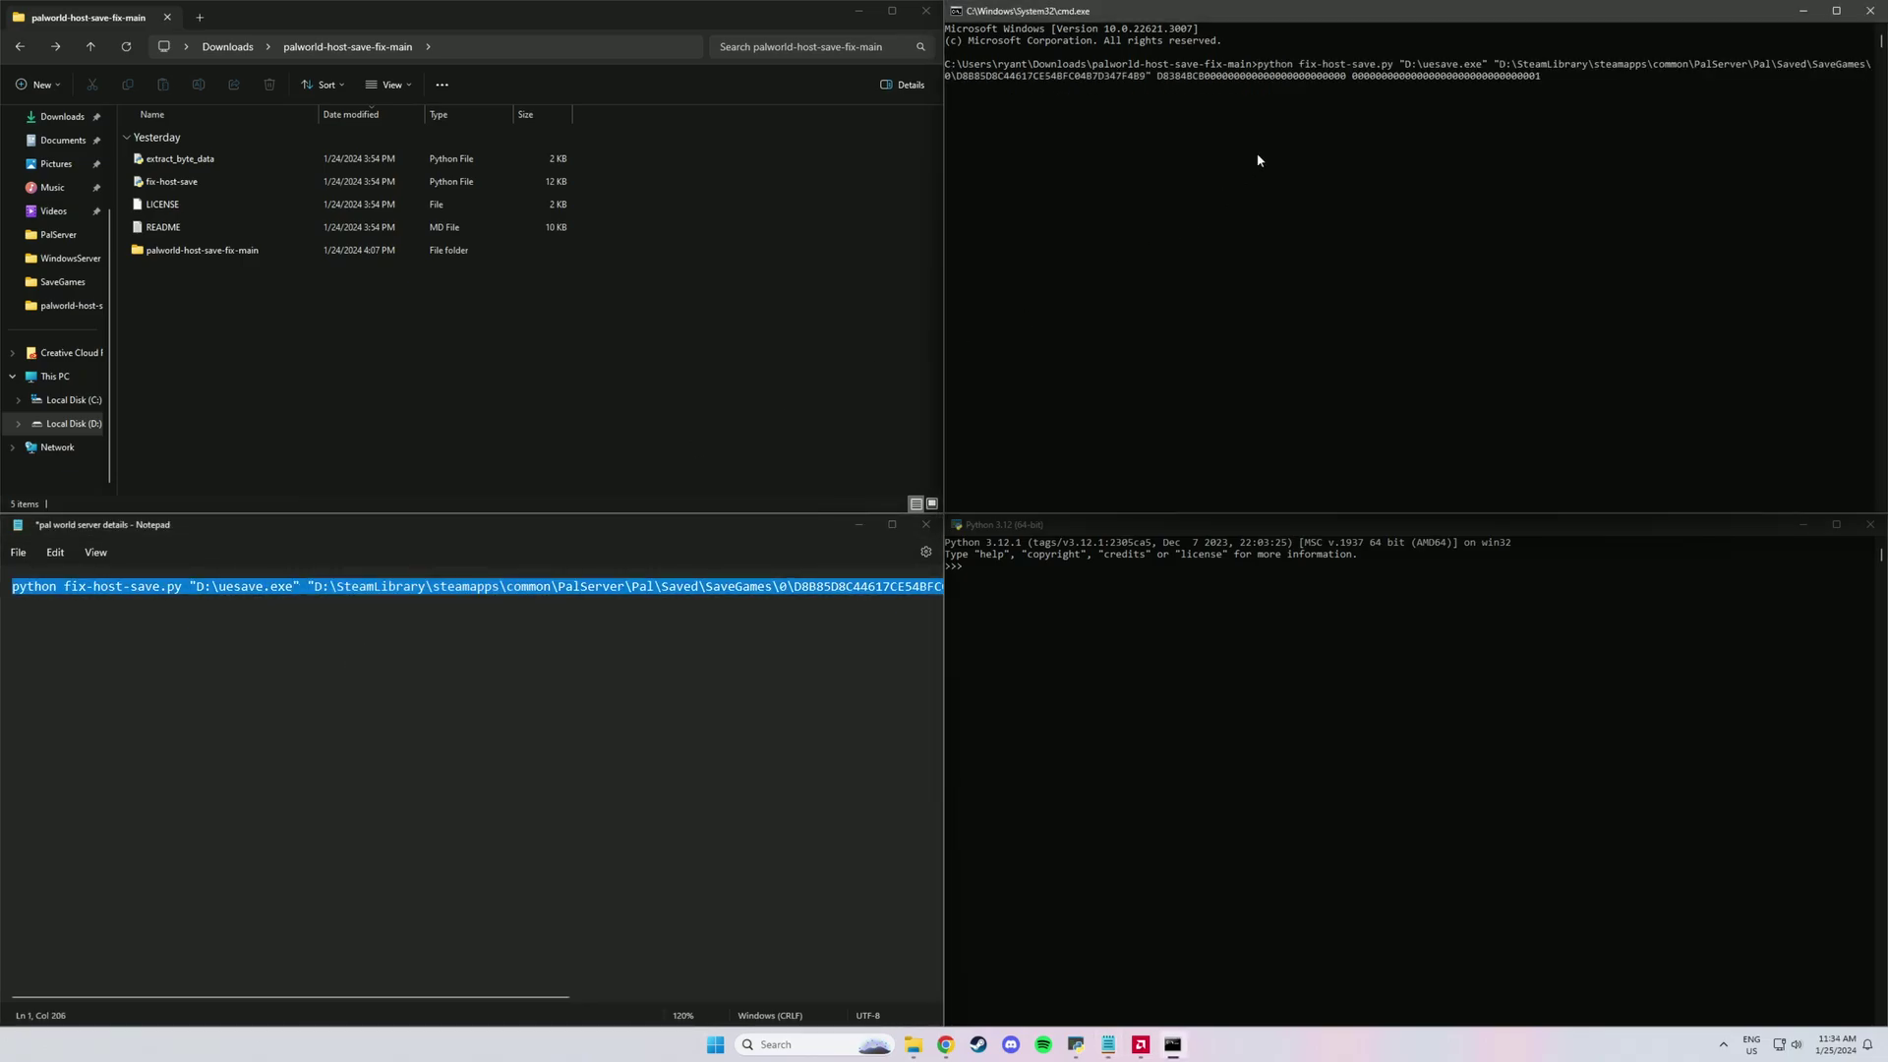
pyautogui.press('Return')
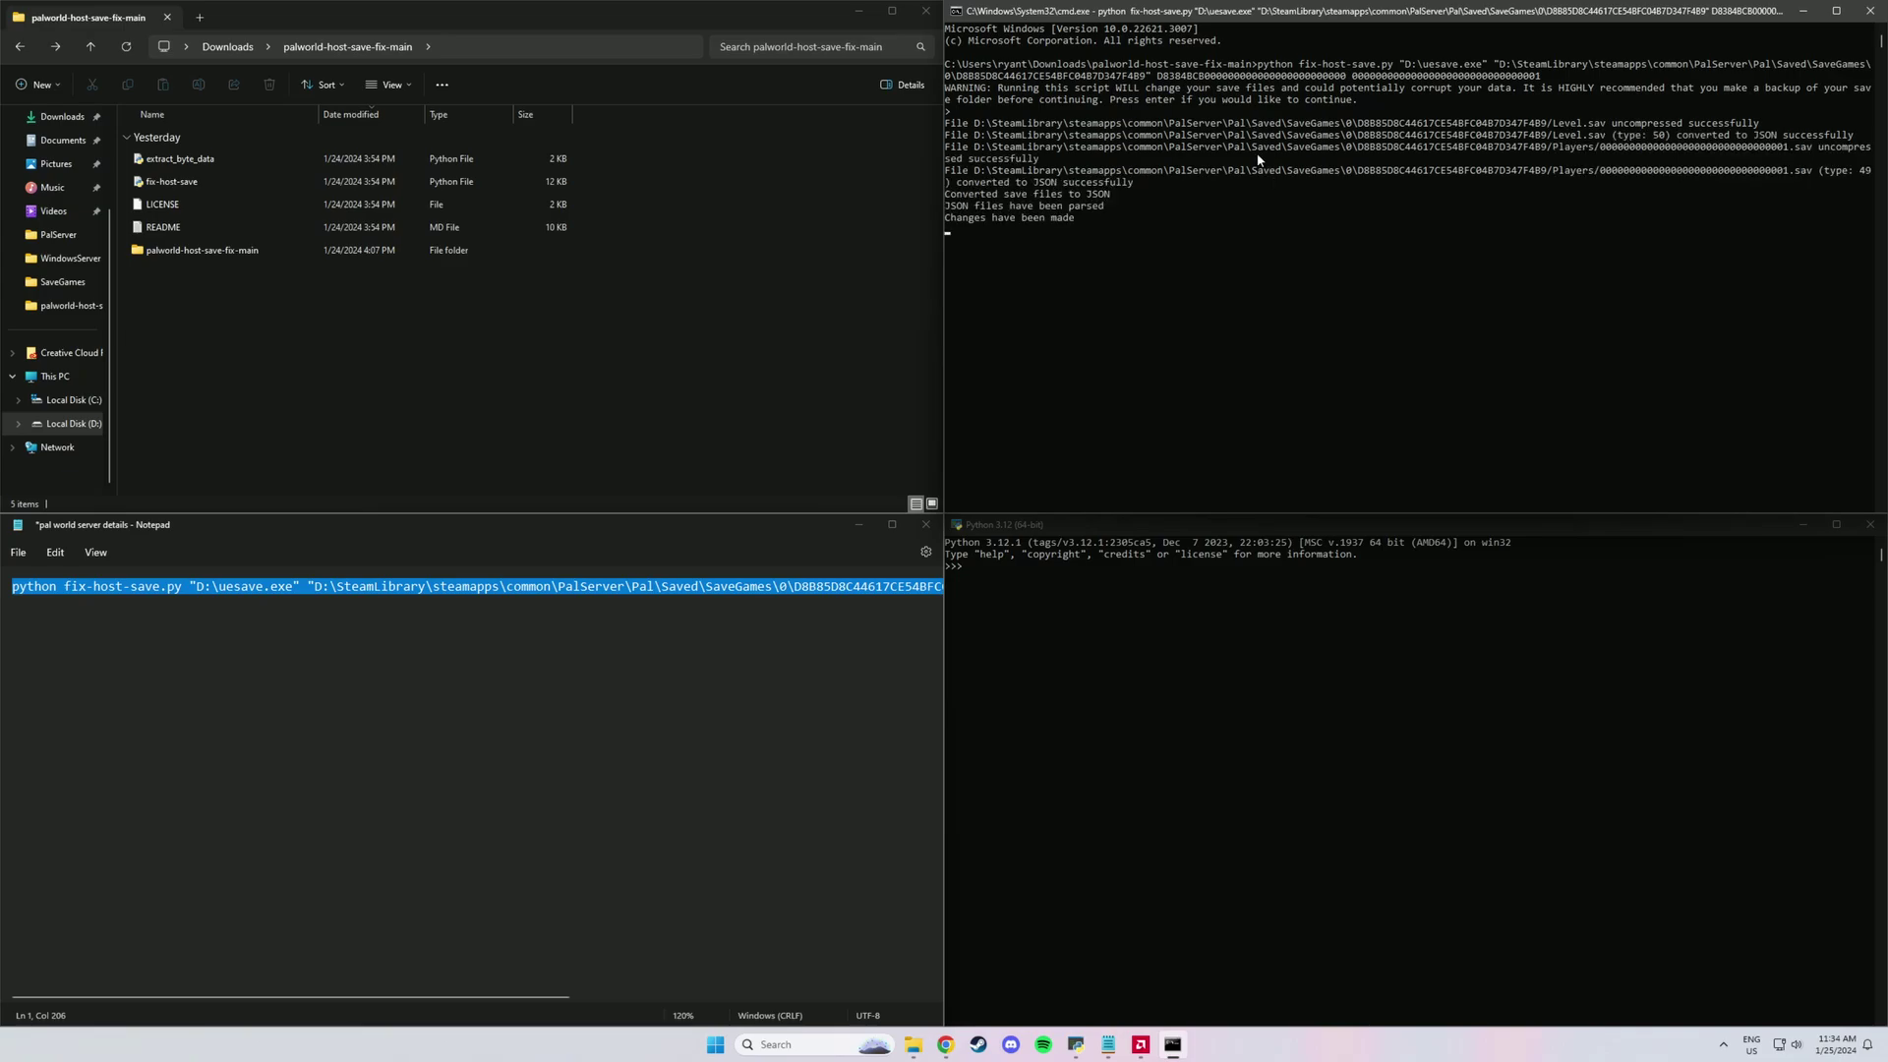
pyautogui.doubleClick(26, 821)
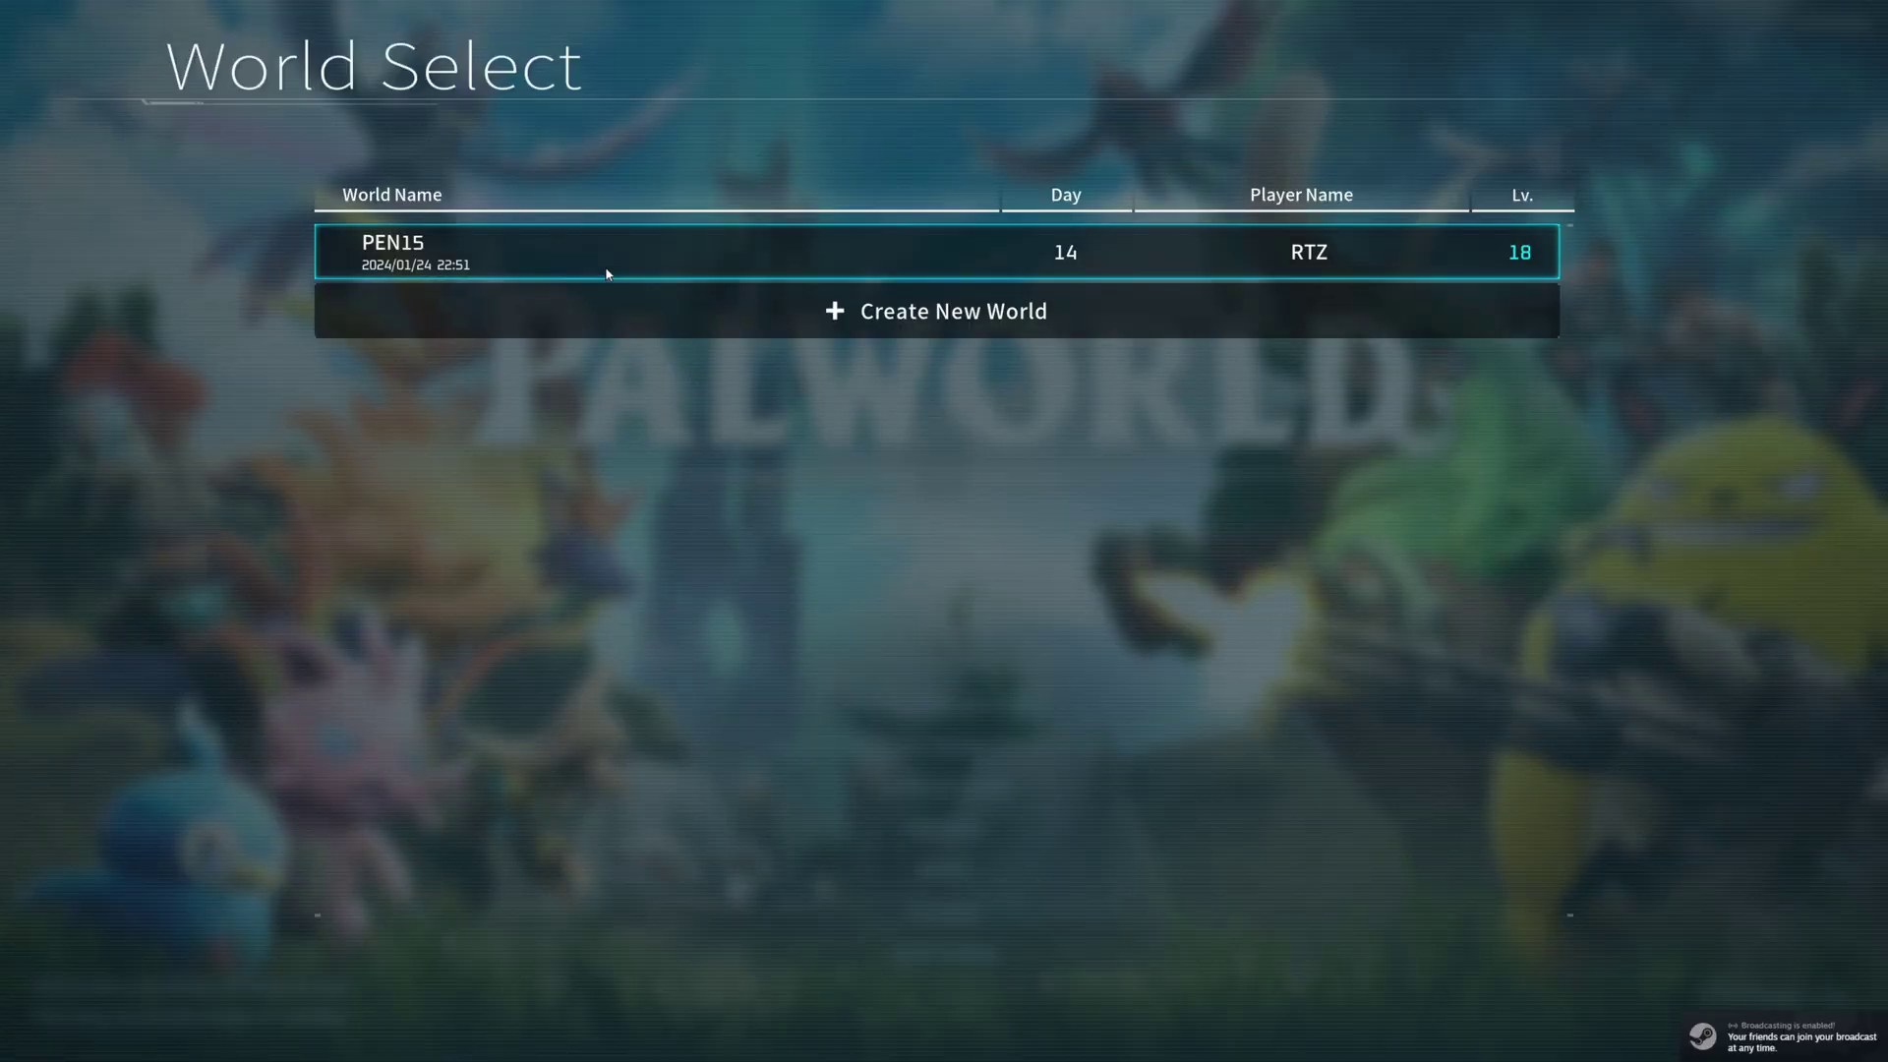
# Step: Load the saved world, run through the base toward the deer pal, and summon Relaxaurus
pyautogui.click(610, 285)
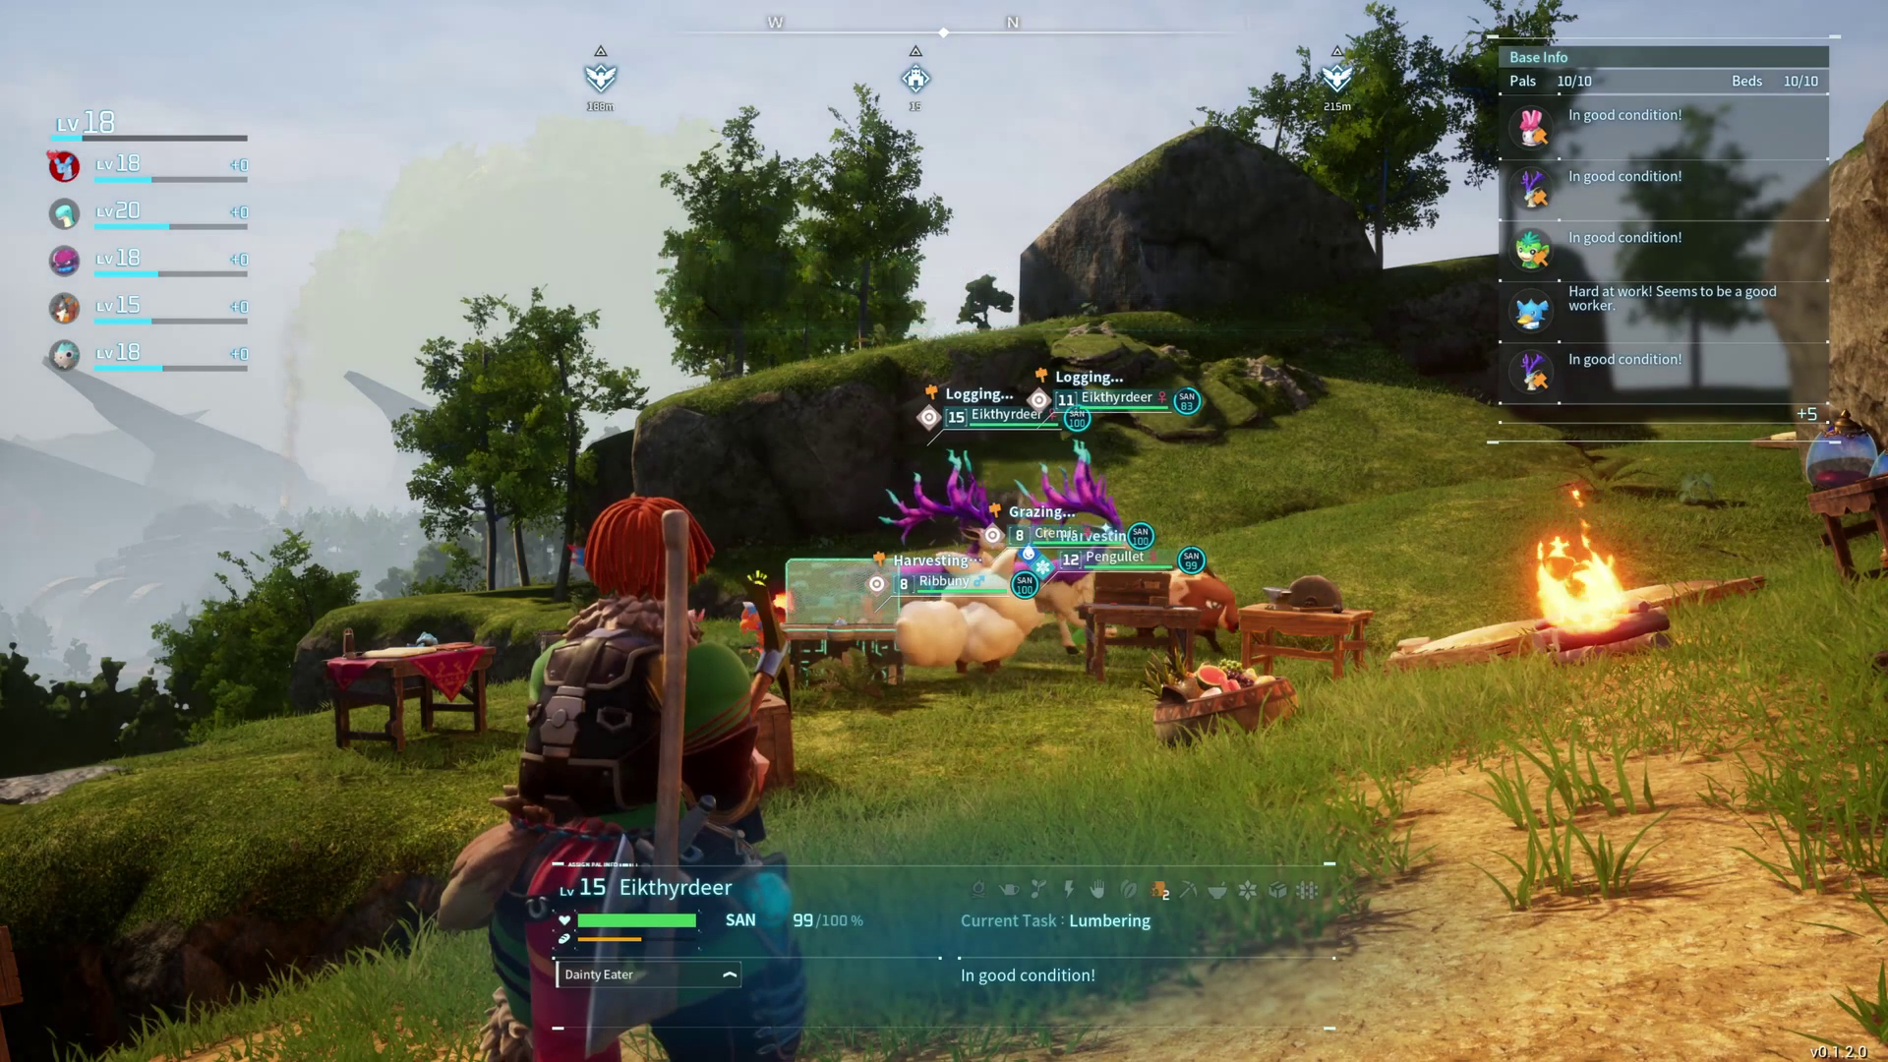
pyautogui.hotkey('shift', 'w')
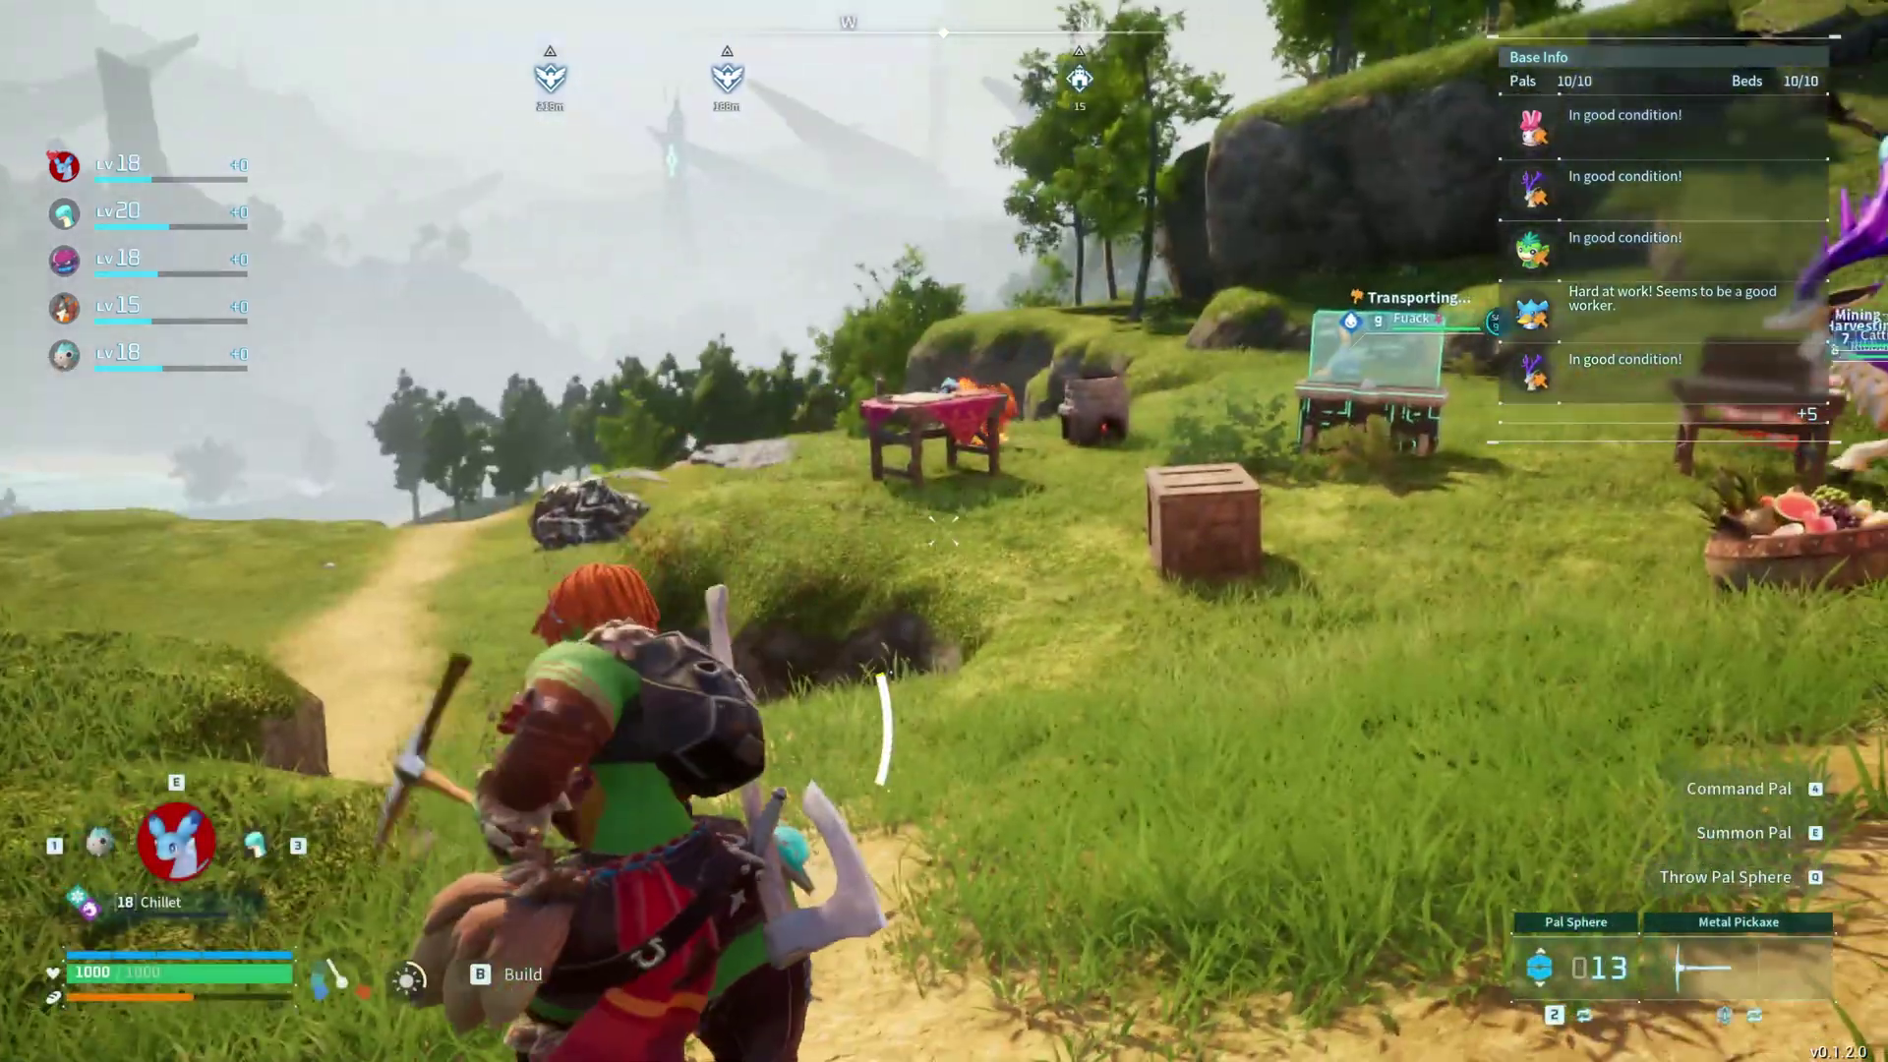
pyautogui.press('w')
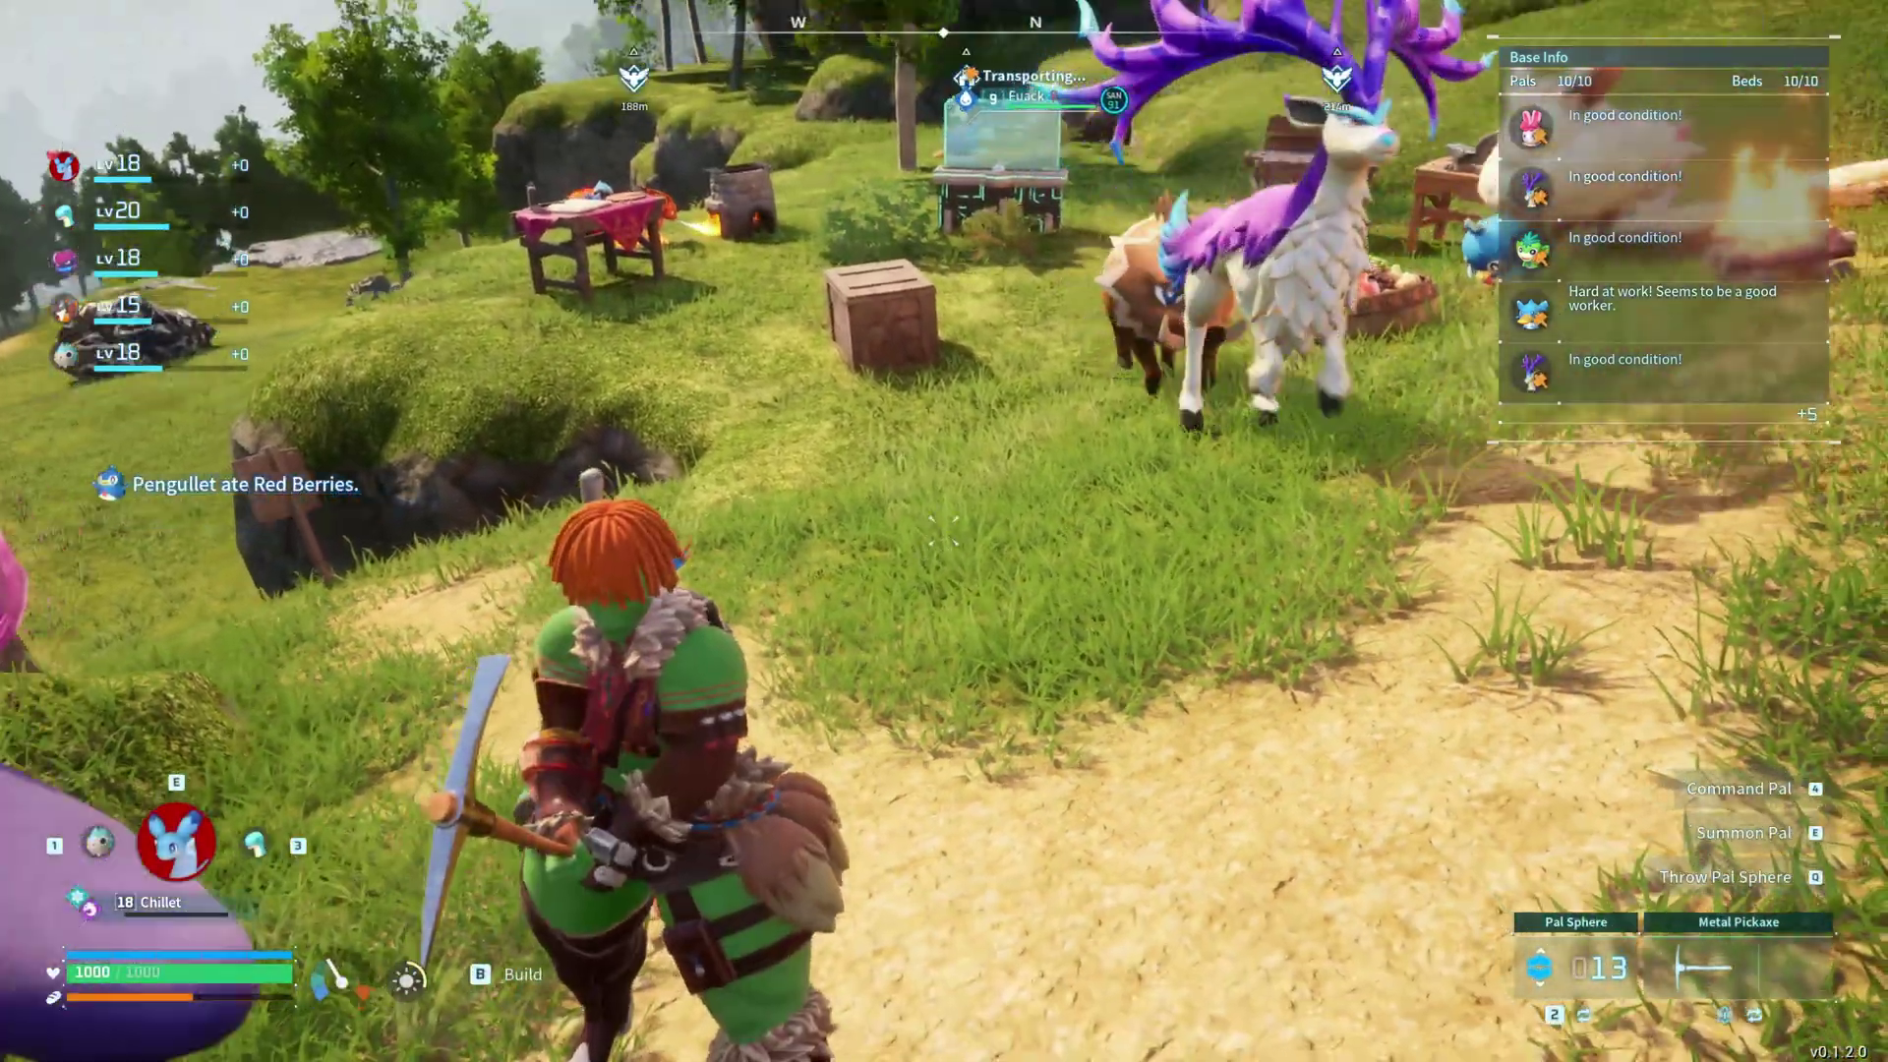
pyautogui.scroll(-1, 944, 531)
pyautogui.press('e')
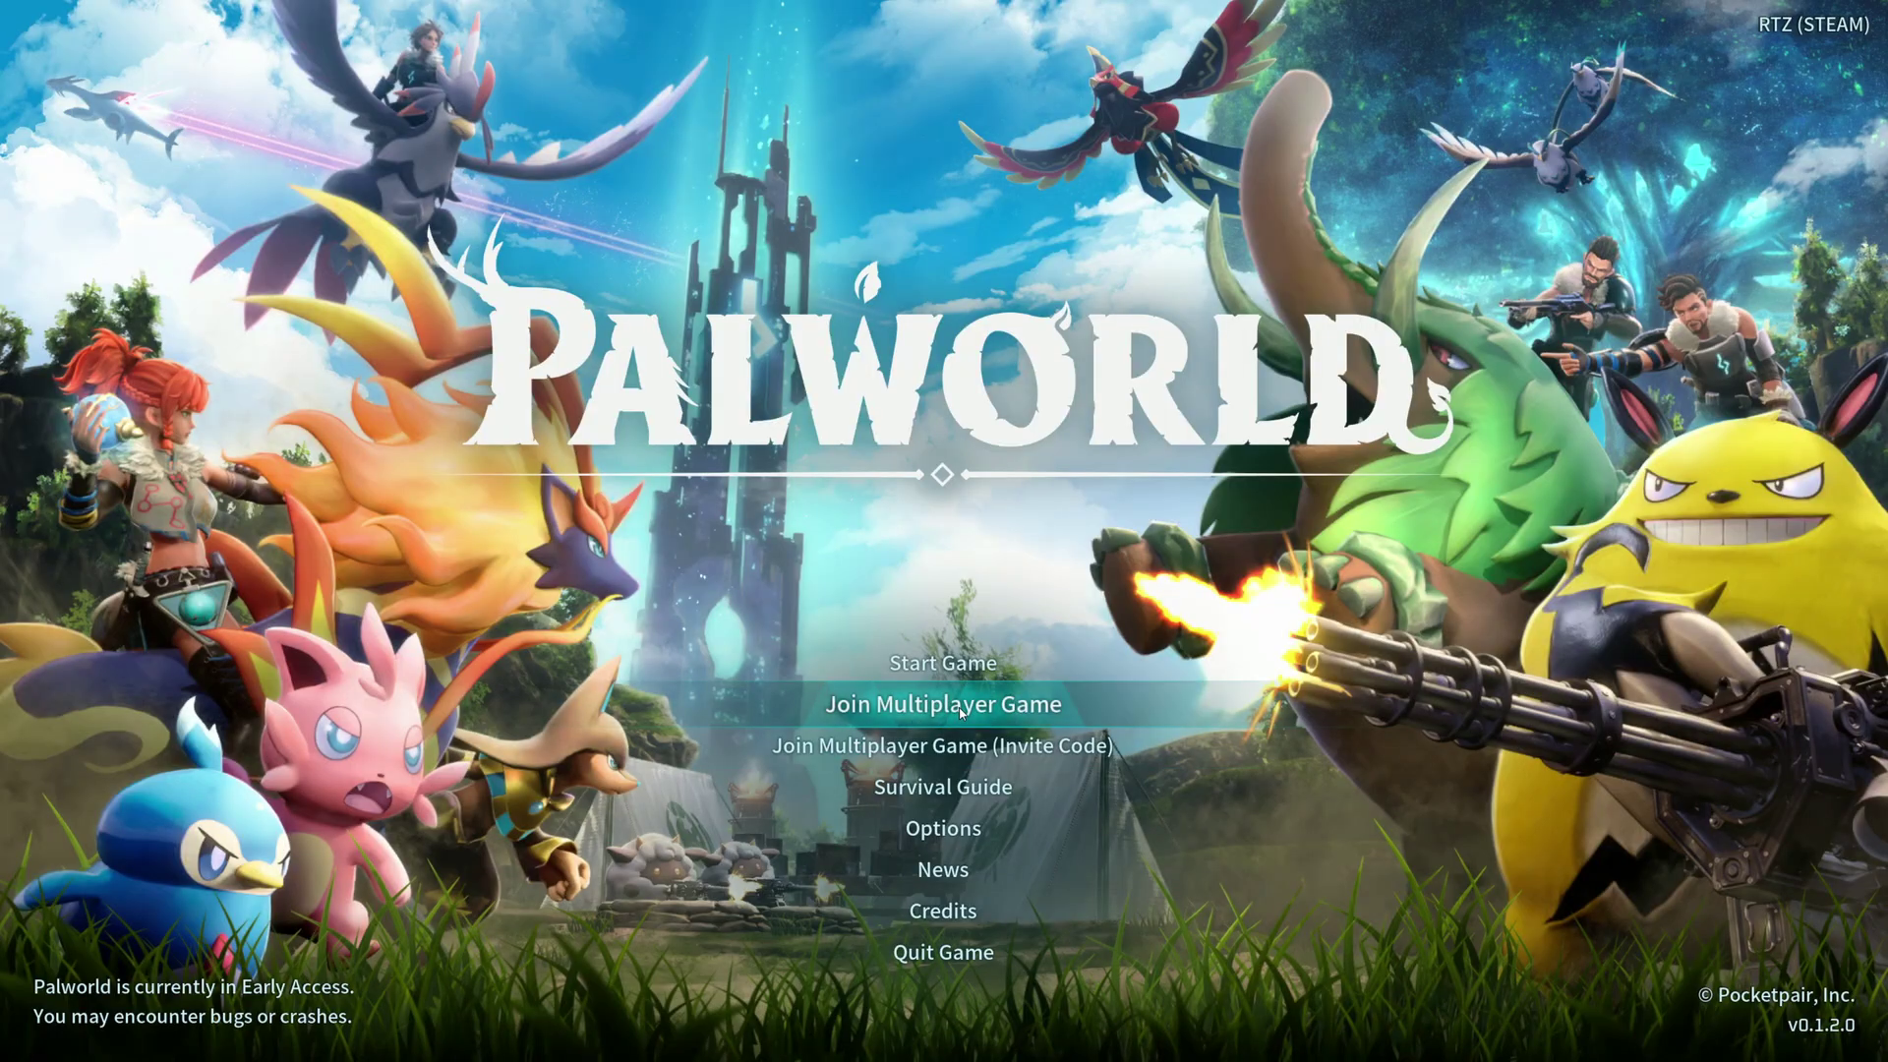
# Step: Connect to the local dedicated server at 127.0.0.1:8211 past the warning, then summon Relaxaurus at the base
pyautogui.click(944, 704)
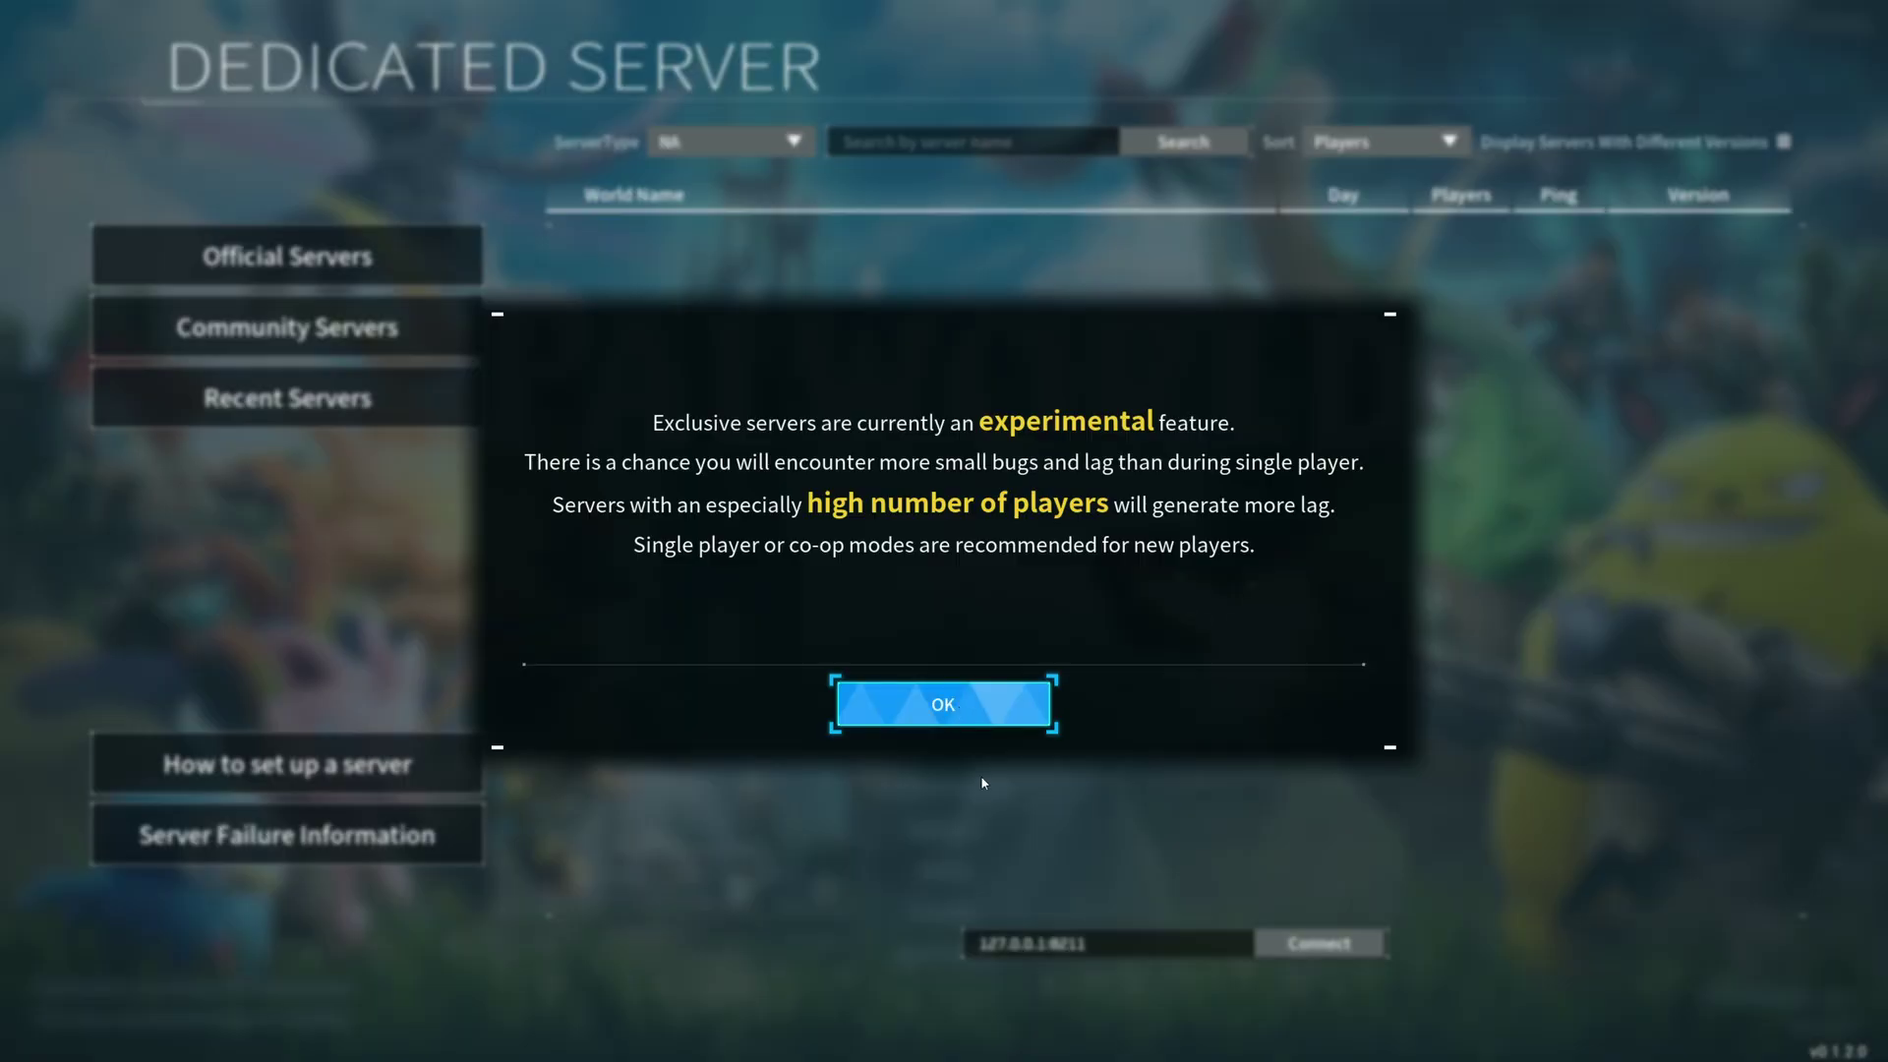
pyautogui.click(994, 704)
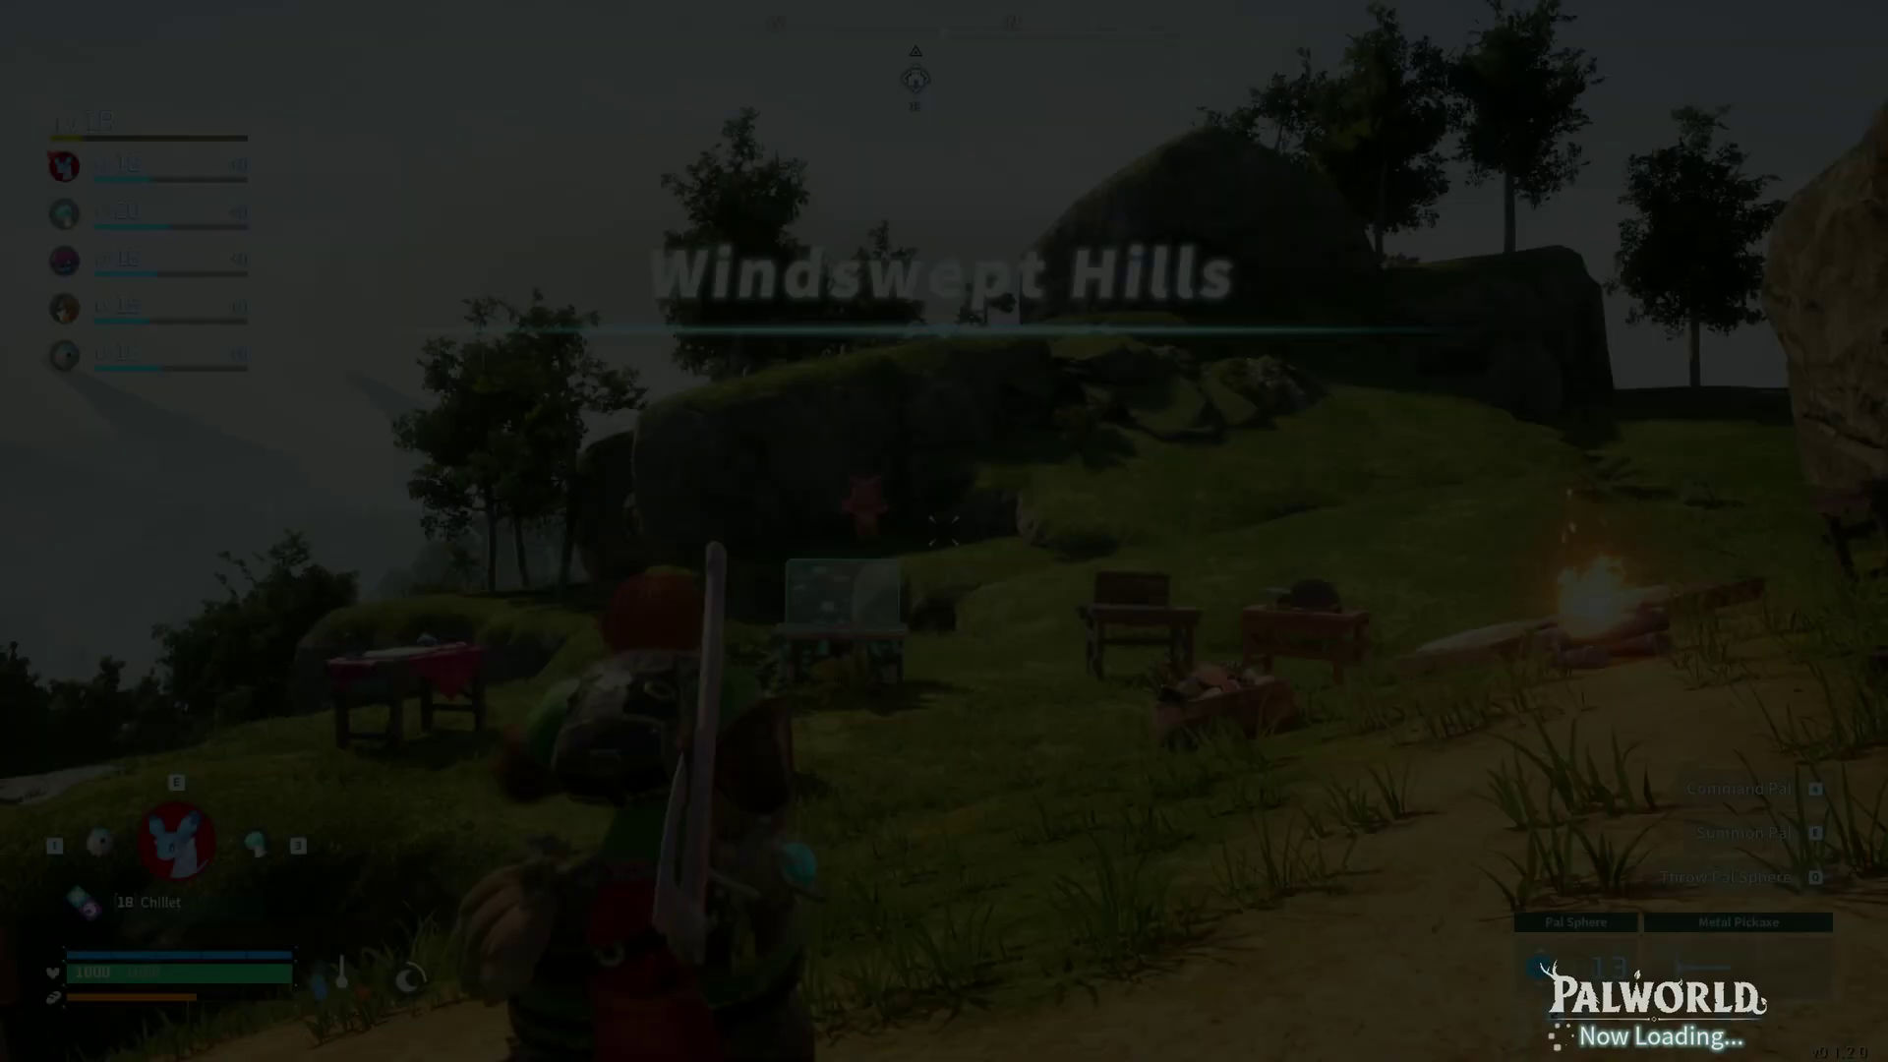
pyautogui.press('3')
pyautogui.press('e')
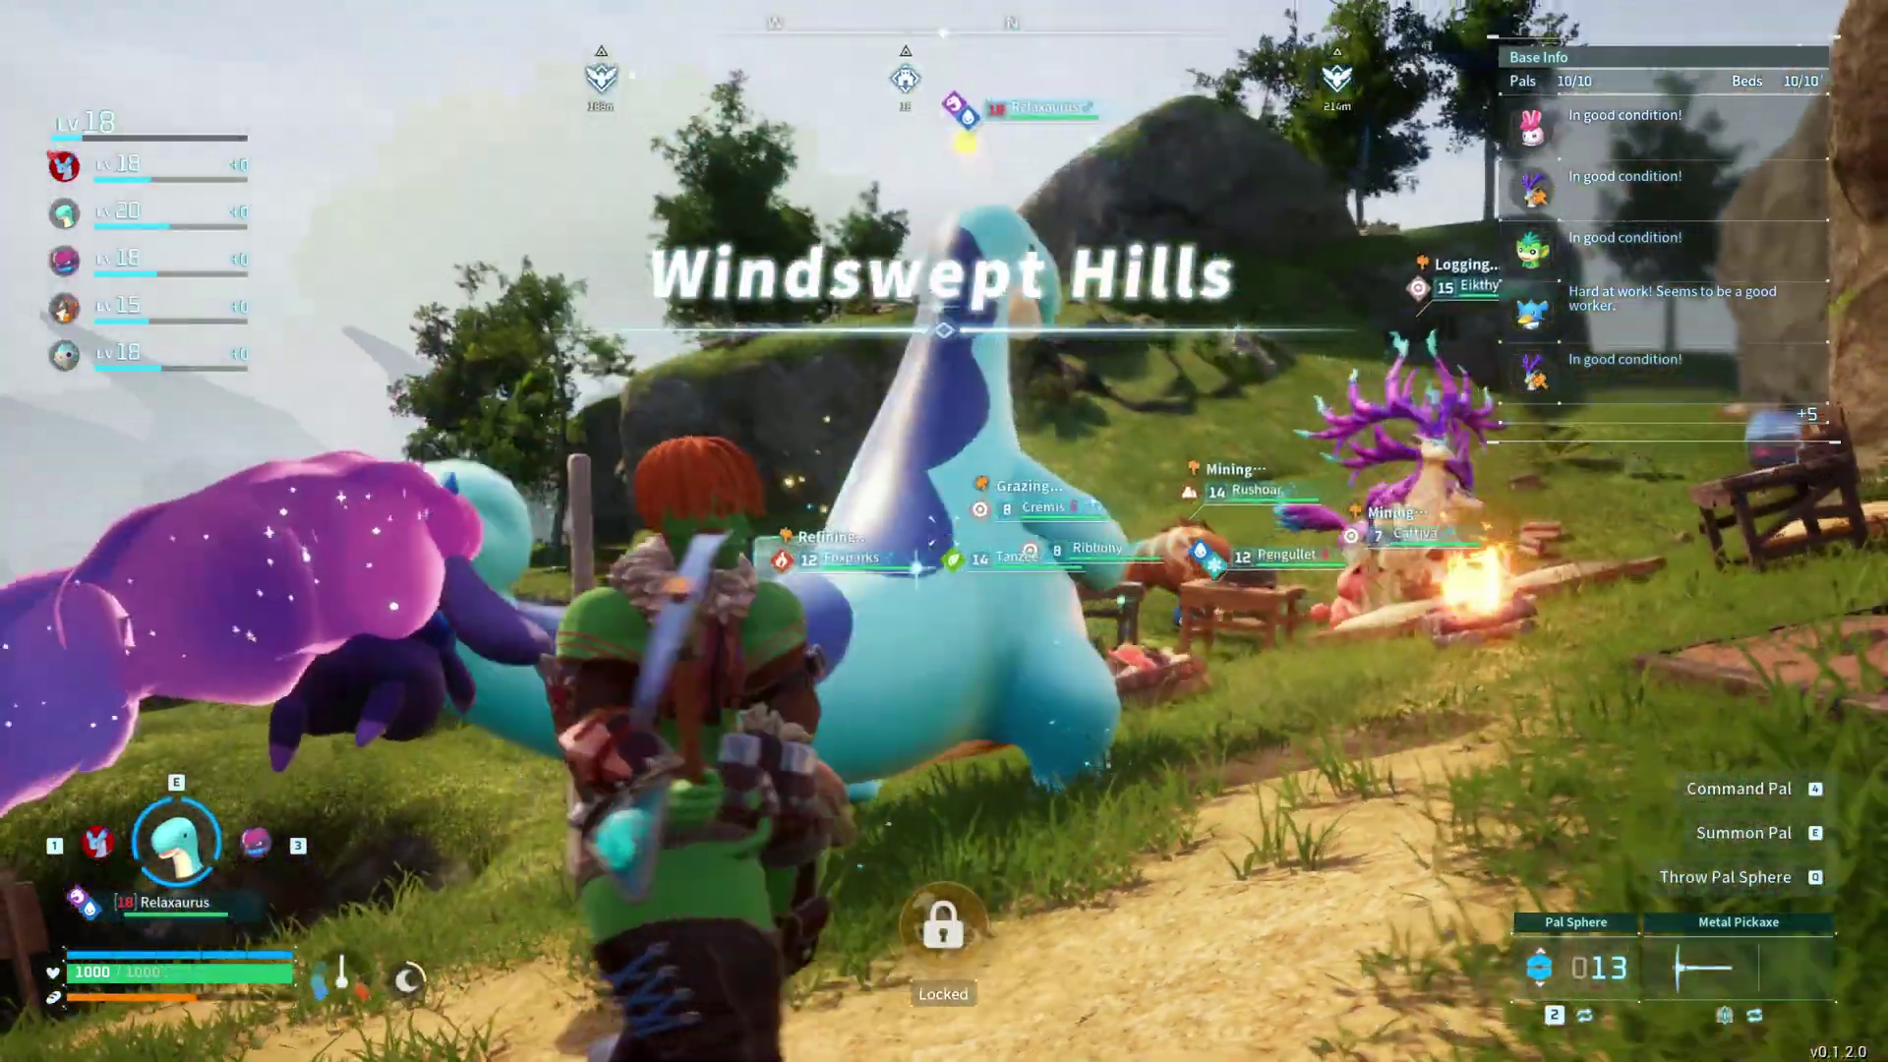
# Step: Run to the wooden house and confirm Default Palworld Server in the pause menu
pyautogui.press('w')
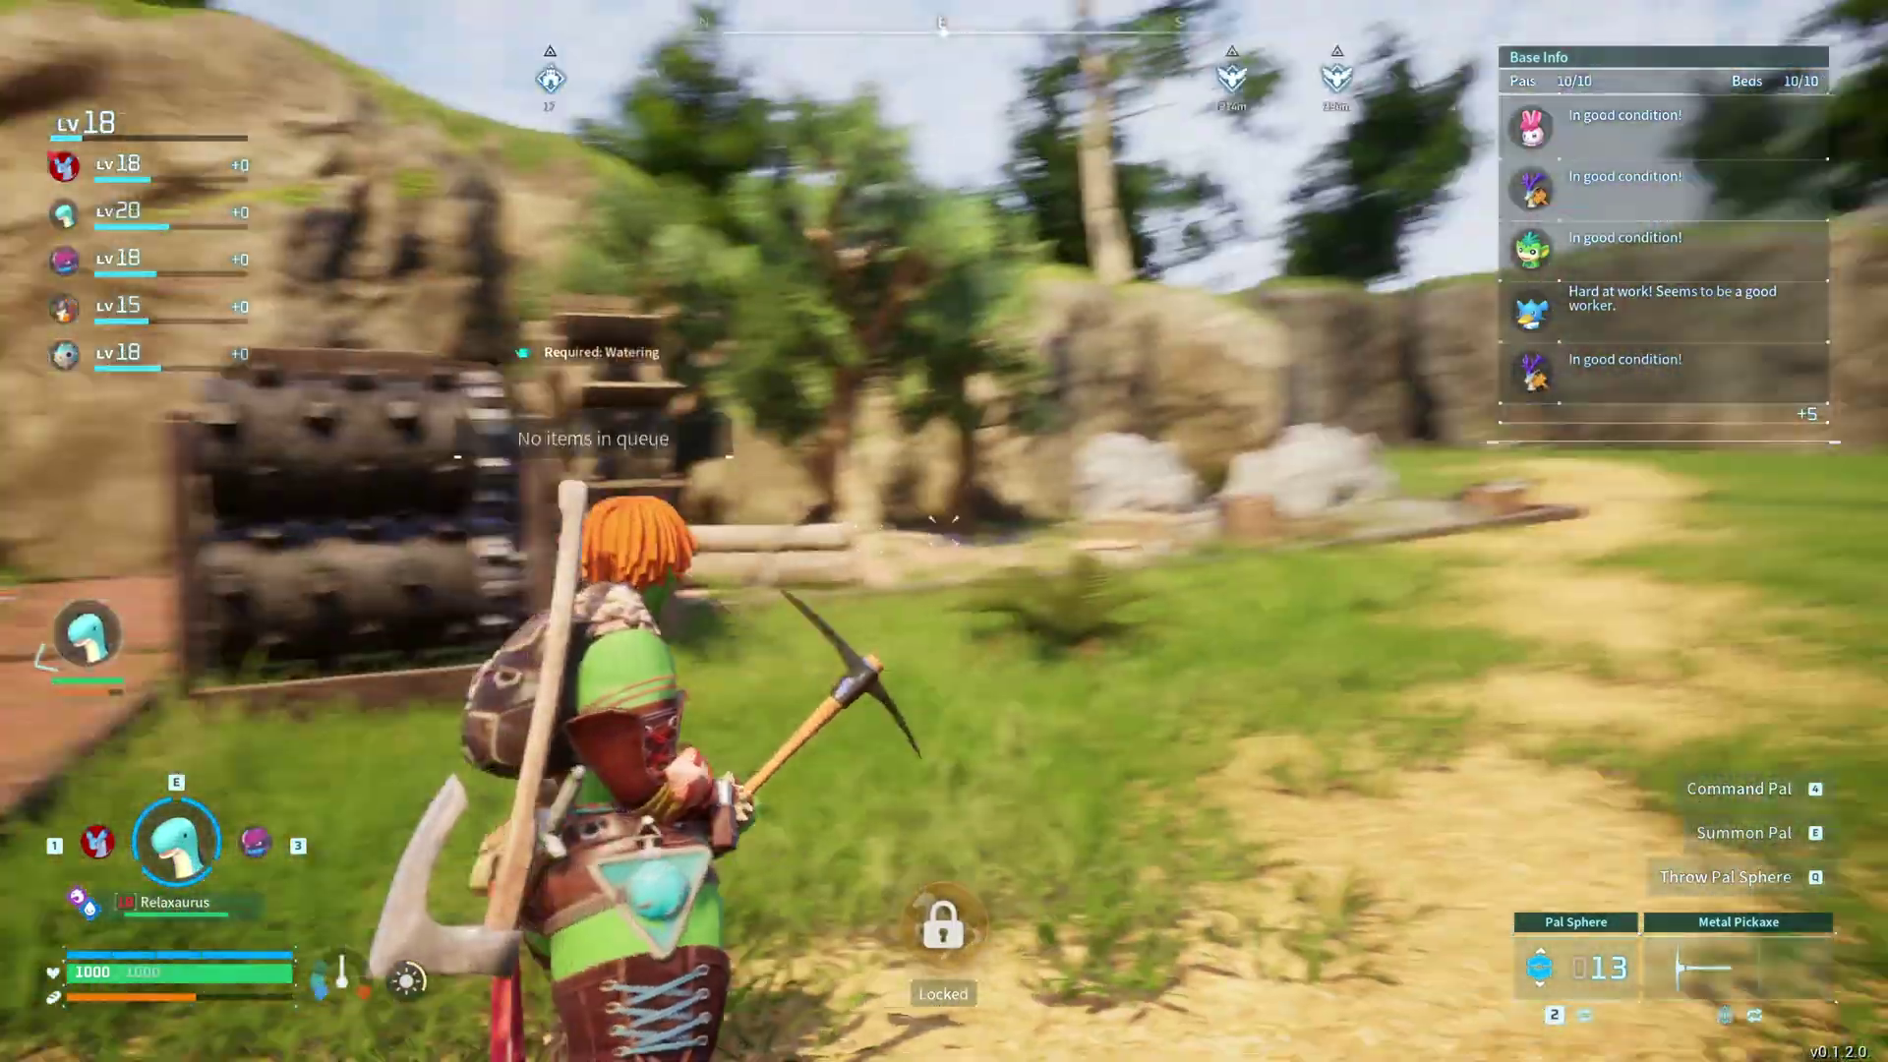
pyautogui.press('Escape')
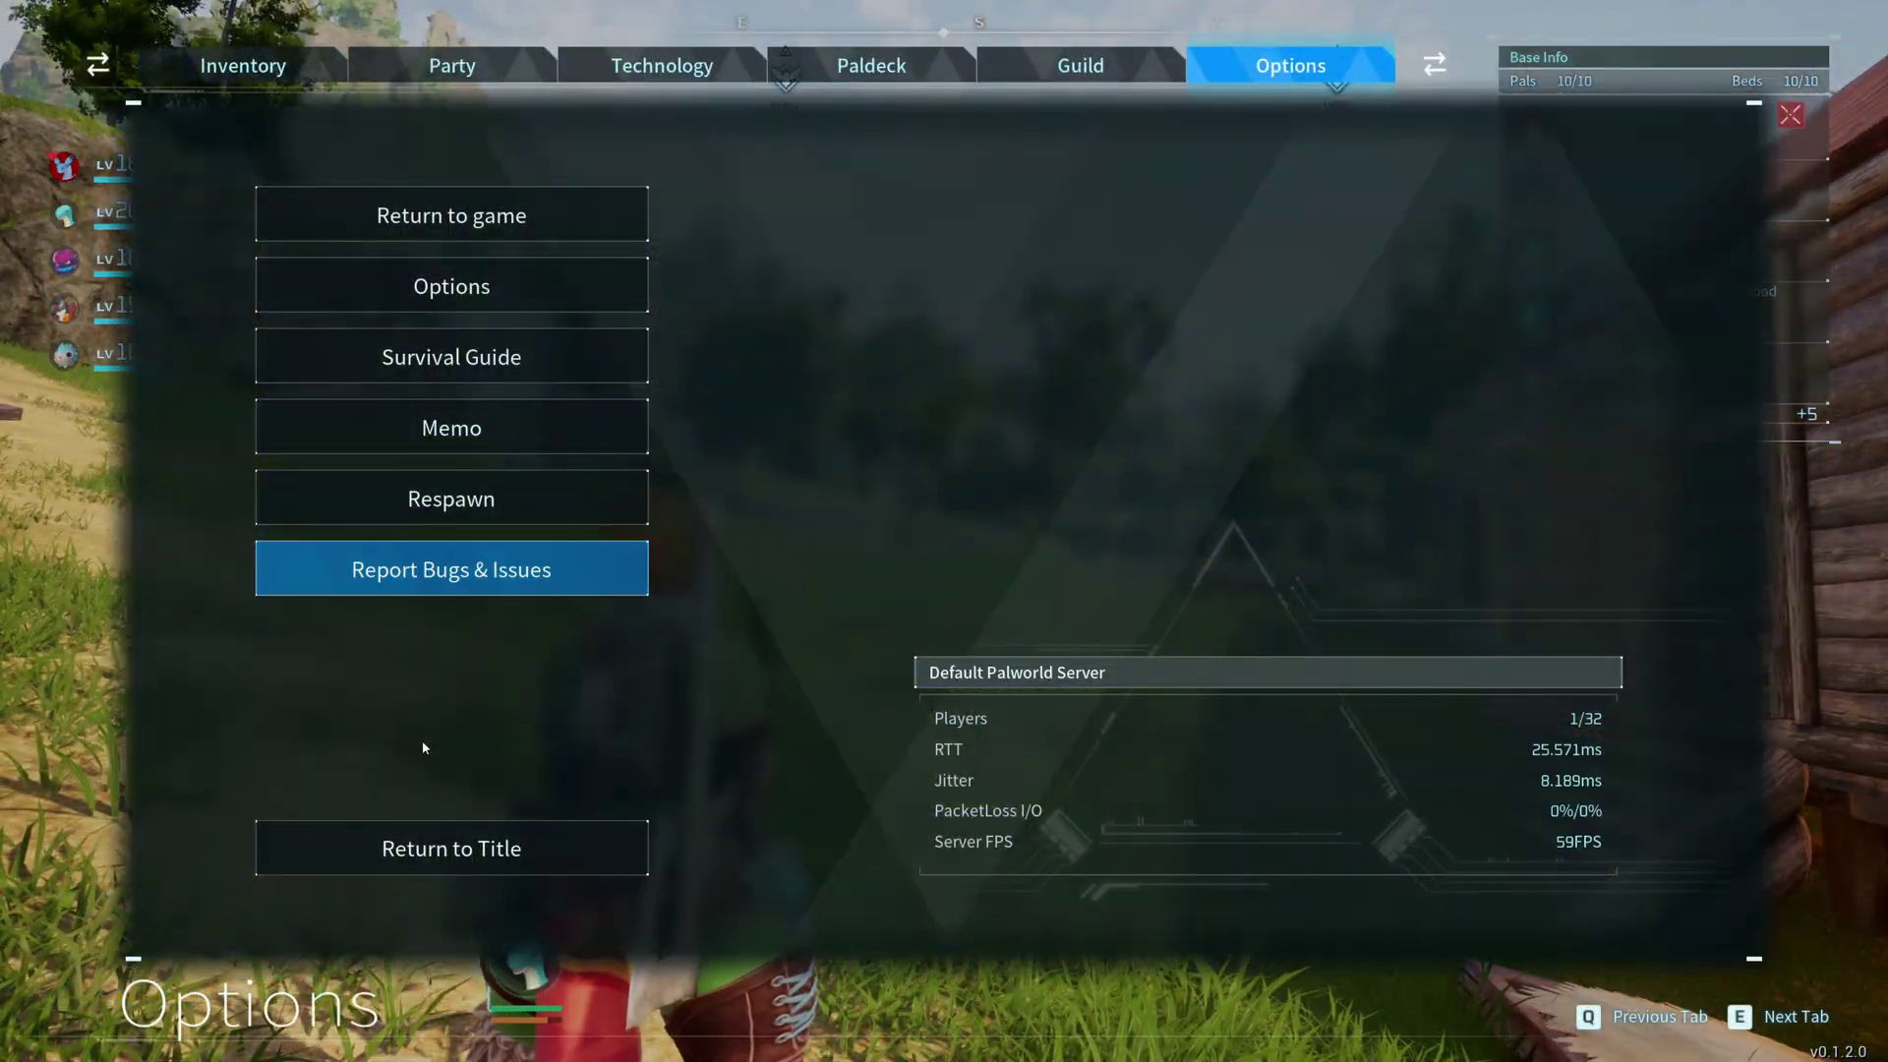
pyautogui.press('Escape')
pyautogui.press('Escape')
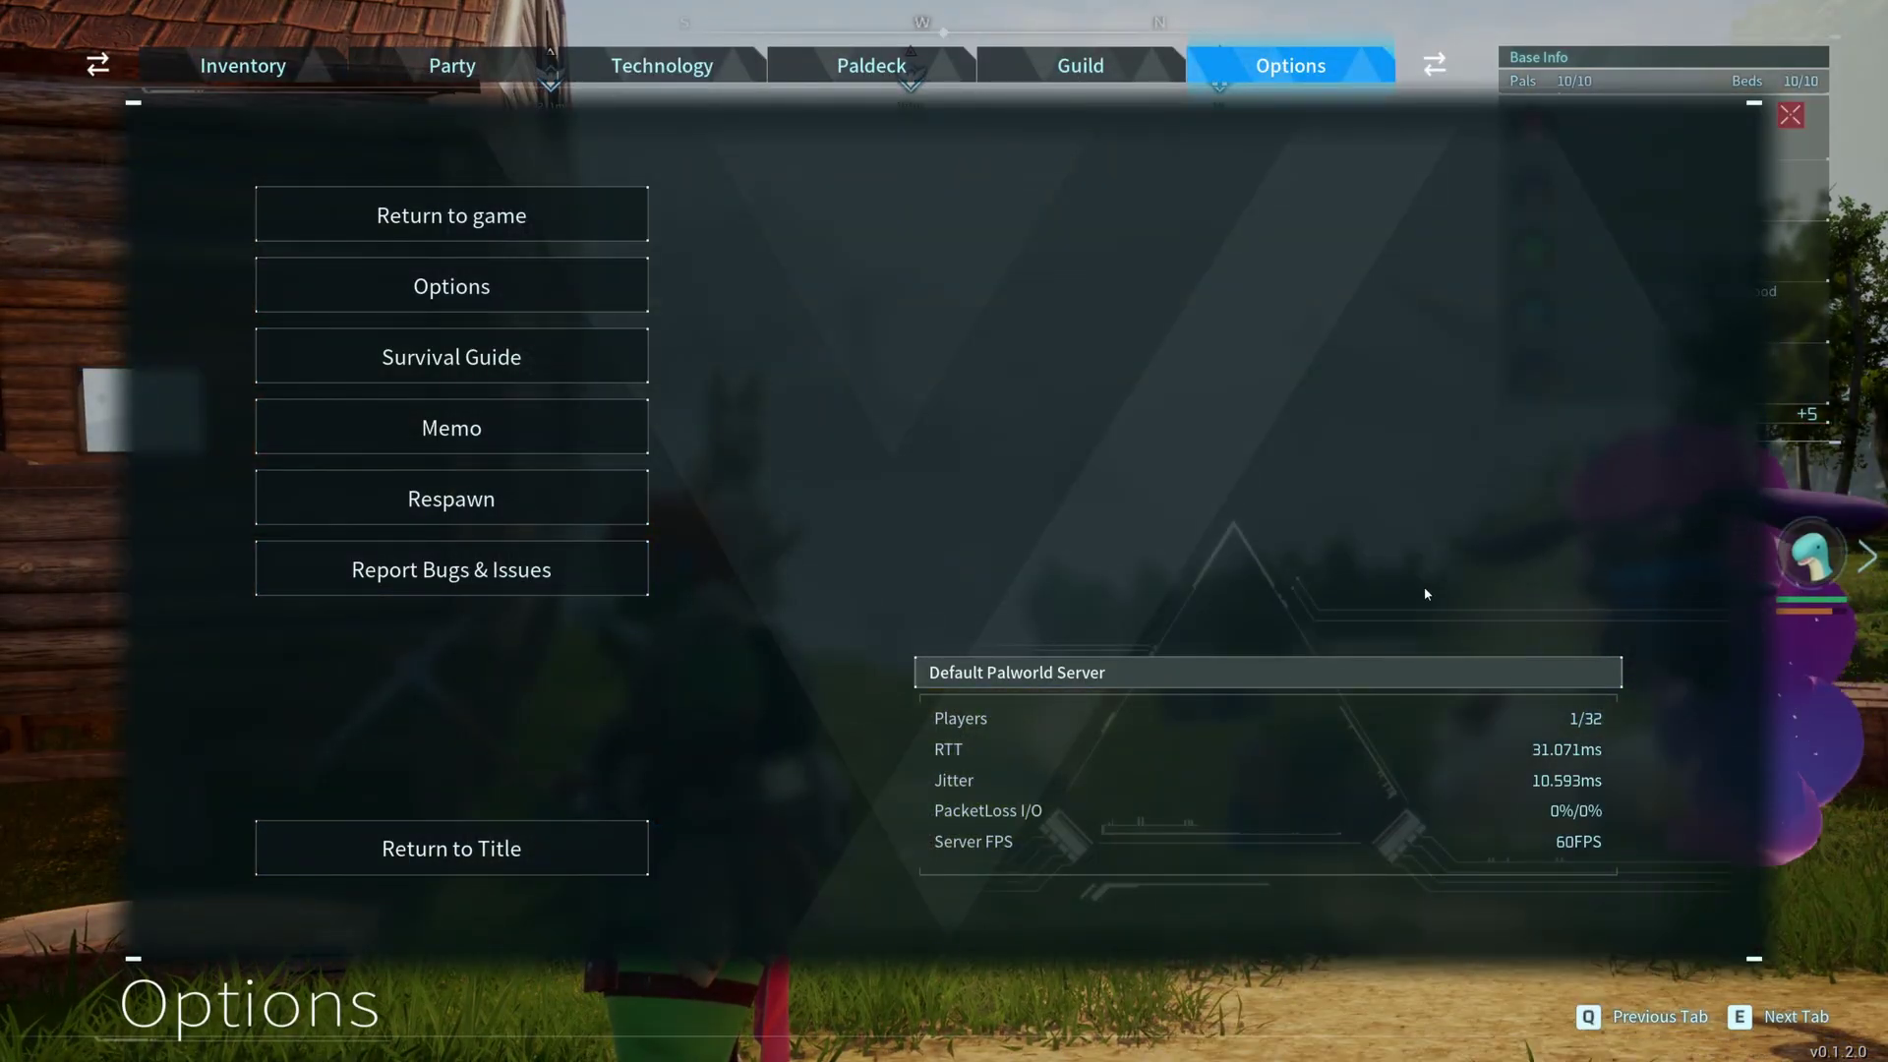
pyautogui.press('Escape')
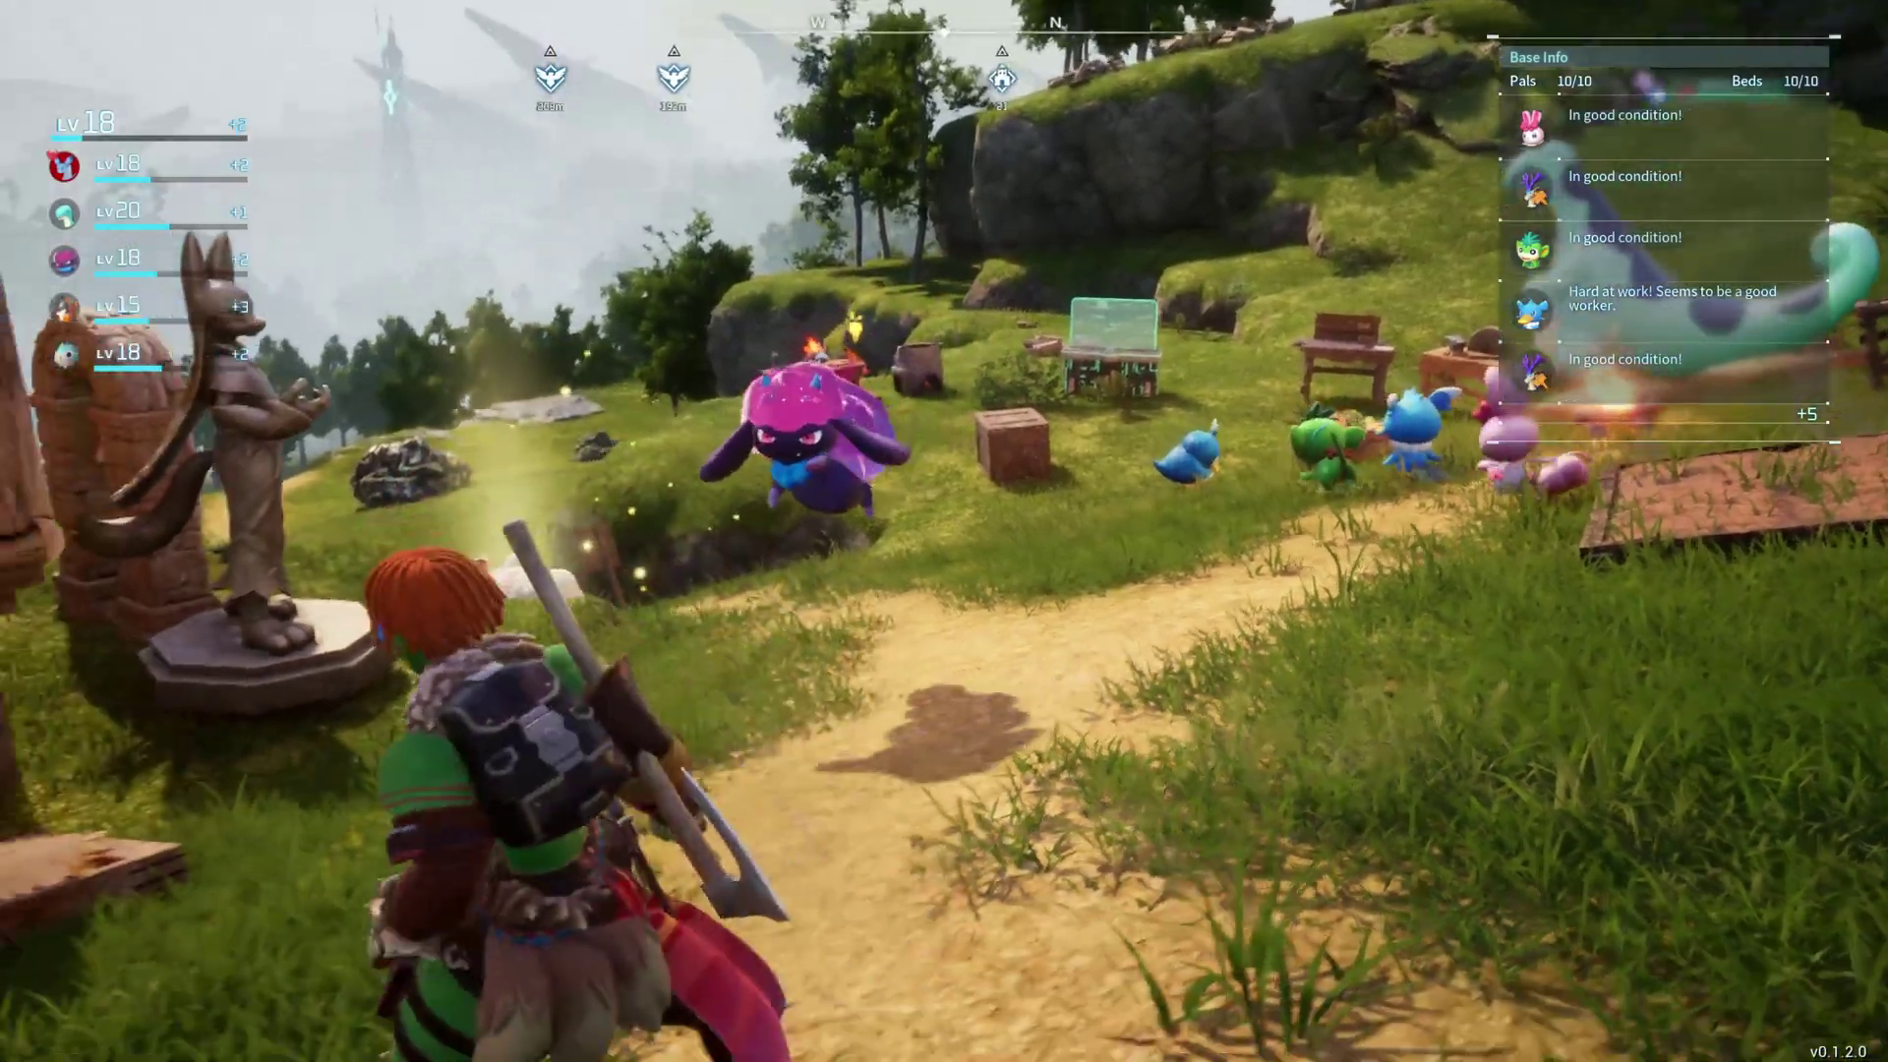